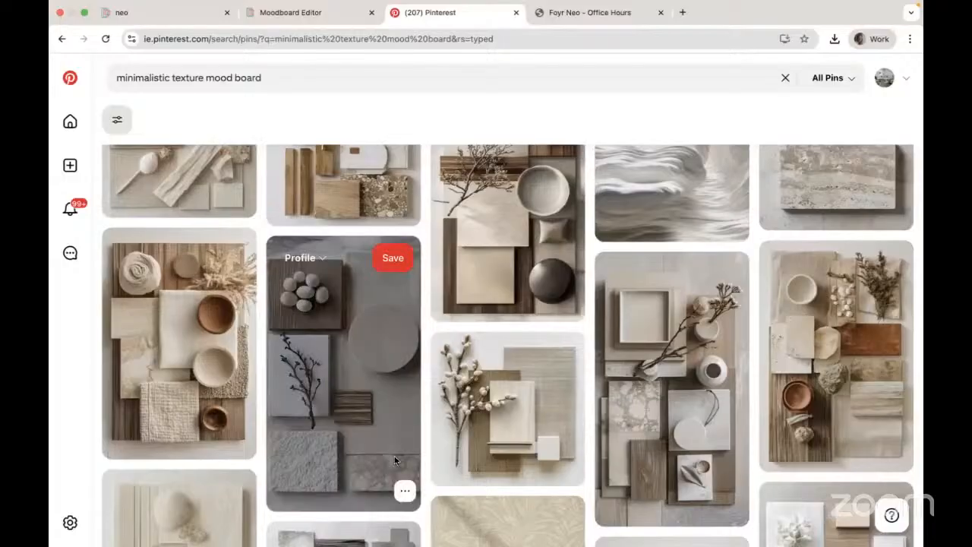
- Browse the Pinterest results for minimalistic texture mood board
scroll(508, 457, down, 5)
scroll(508, 462, down, 5)
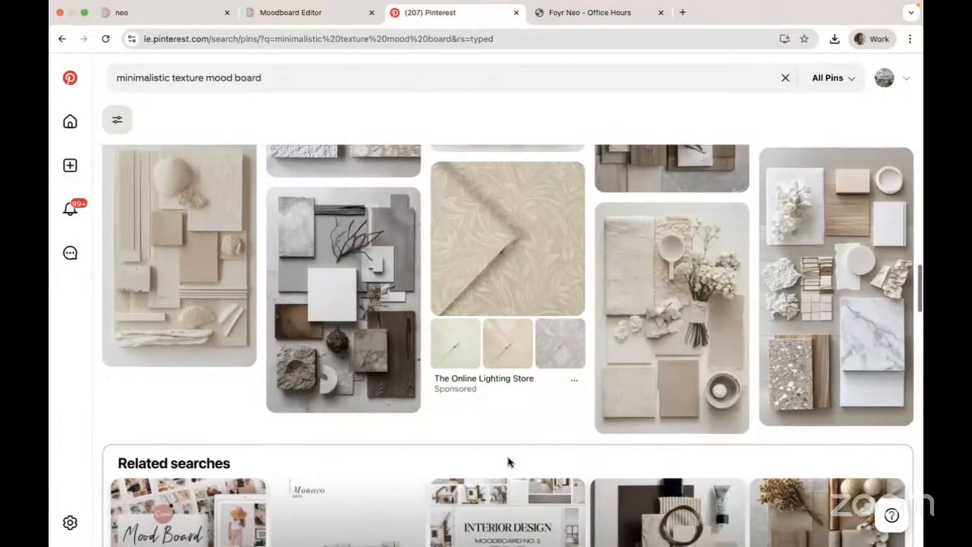
scroll(507, 461, down, 3)
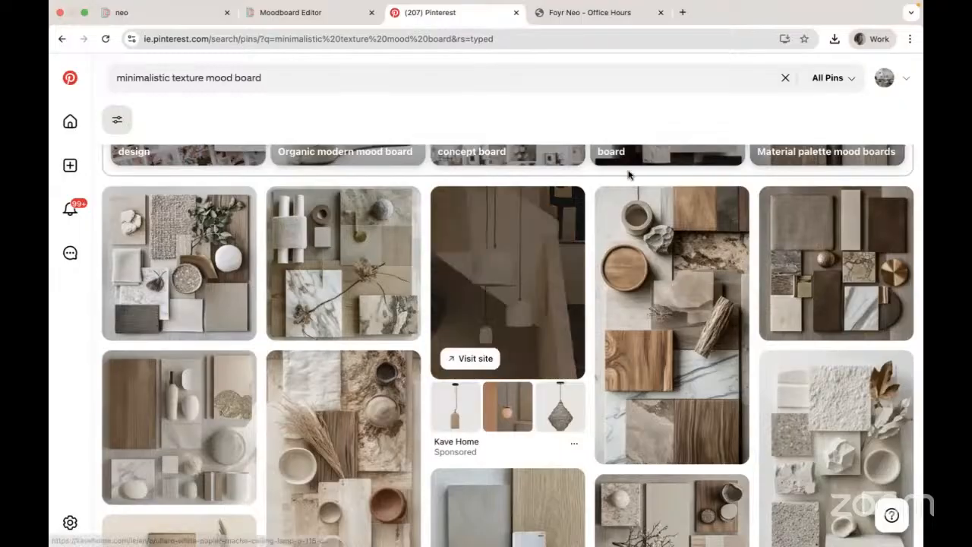
- Switch between the agenda PDF, the kitchen moodboard and the Pinterest search results tabs
click(580, 15)
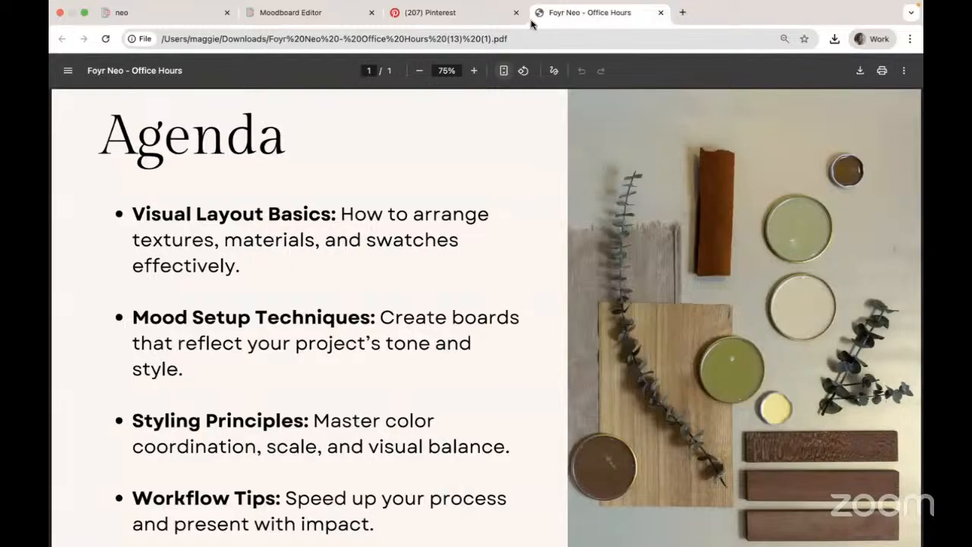
click(290, 15)
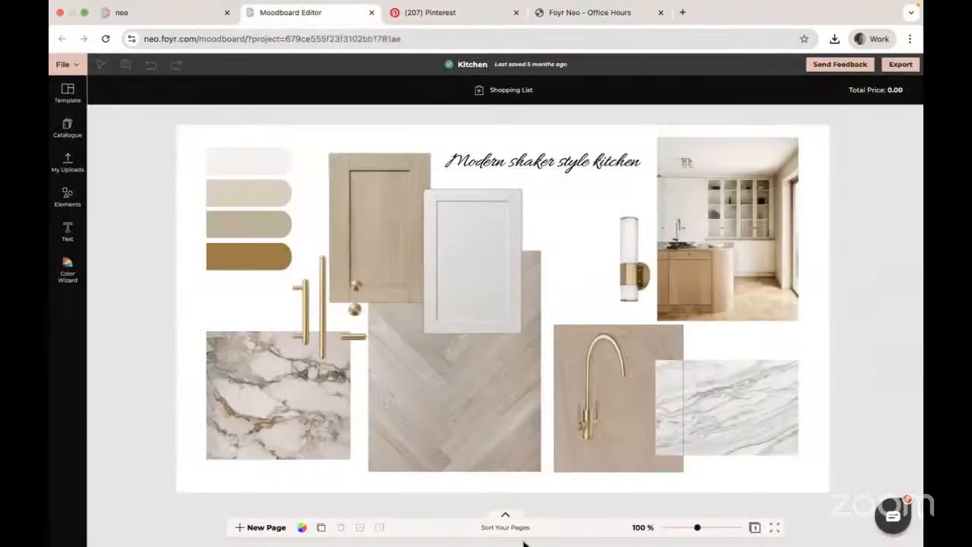
mouse_move(508, 541)
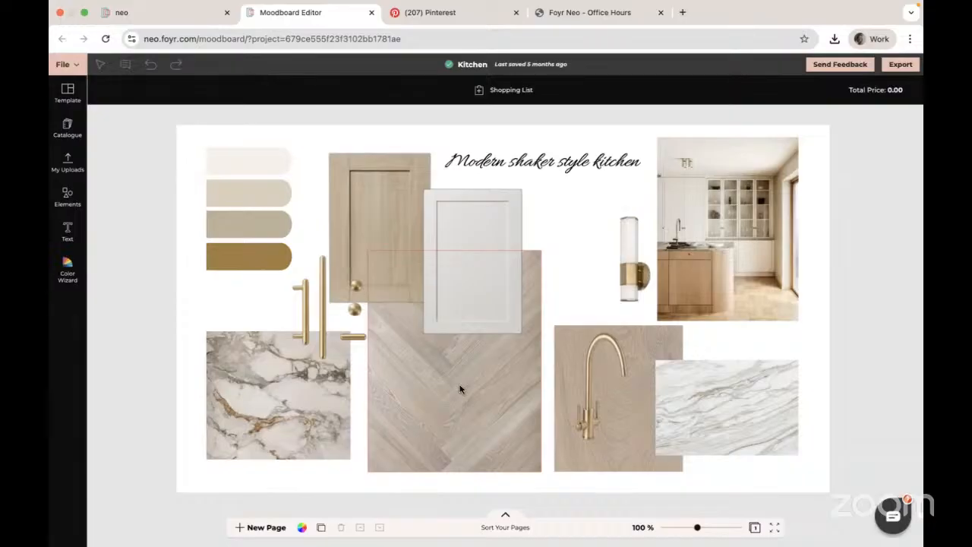
click(588, 14)
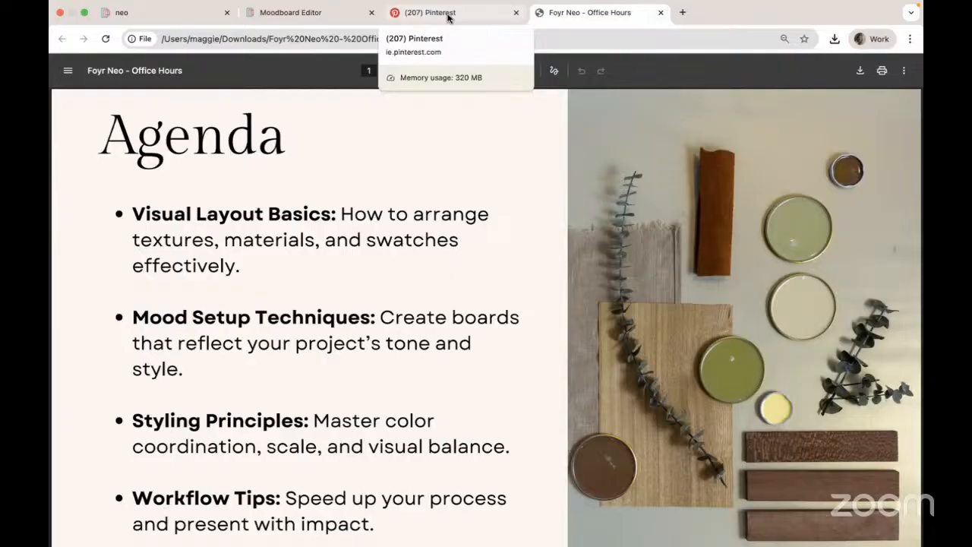
click(311, 14)
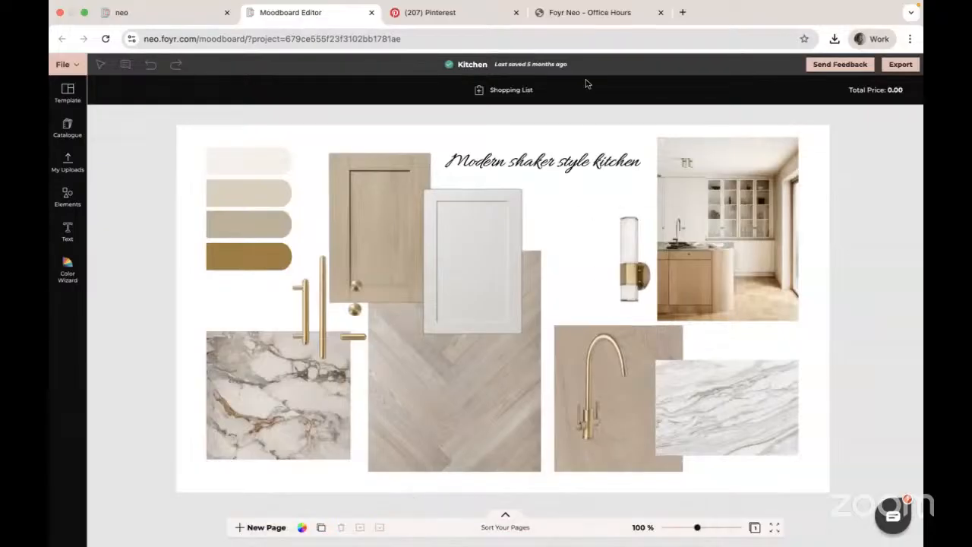
click(584, 13)
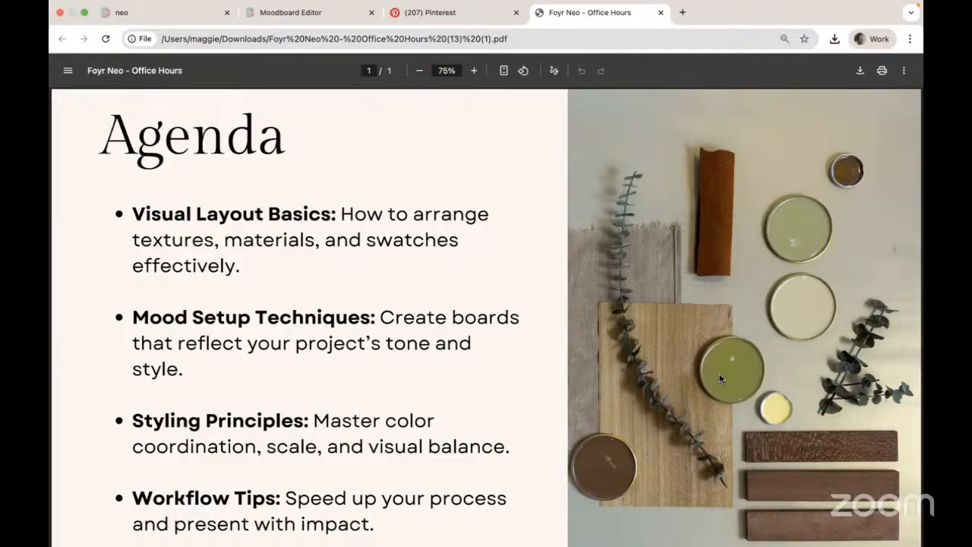
click(445, 15)
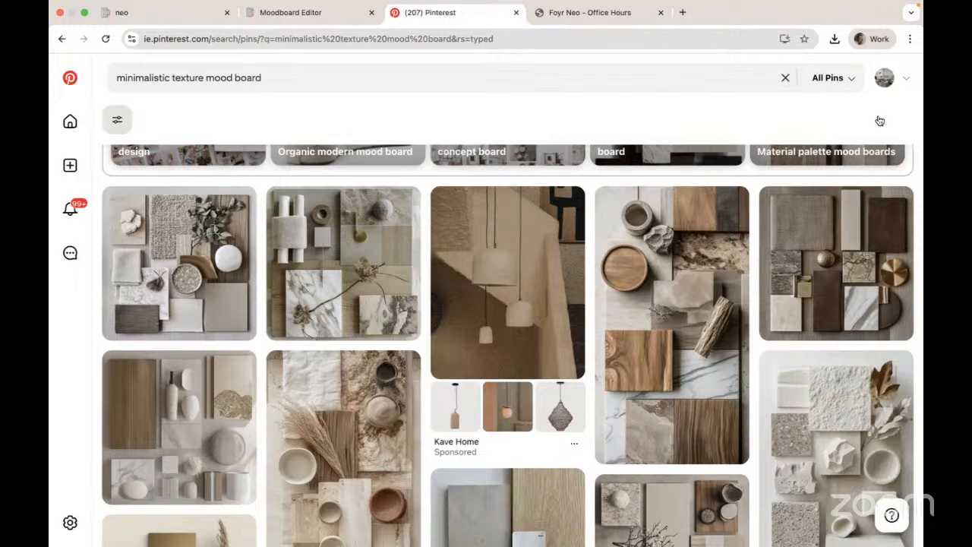
mouse_move(904, 279)
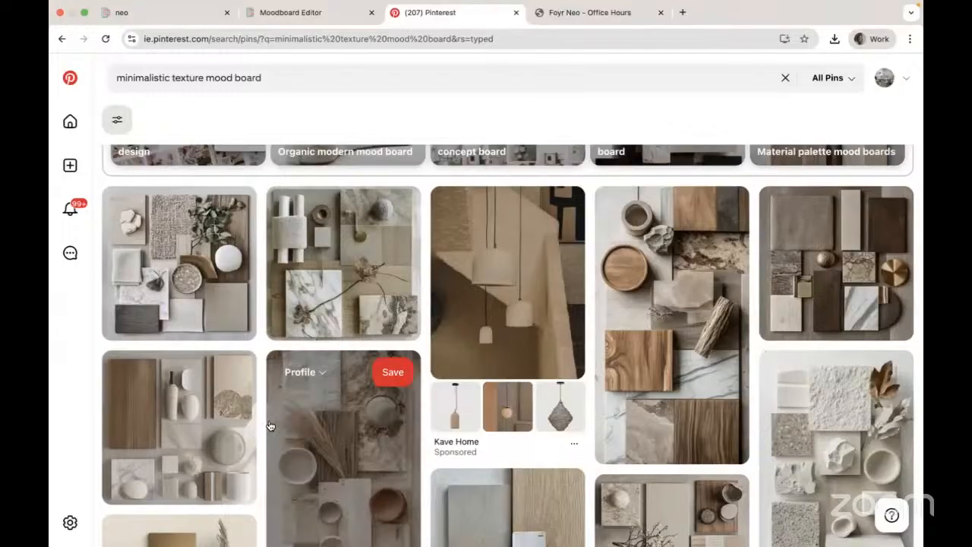
- Scroll further through the Pinterest texture mood board pins for inspiration
scroll(54, 407, down, 1)
scroll(55, 408, down, 4)
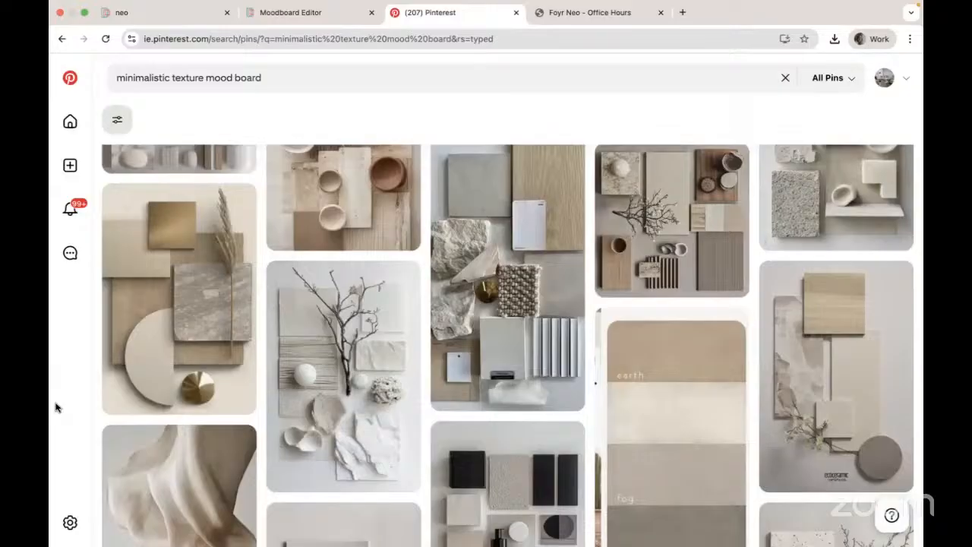
scroll(55, 408, down, 5)
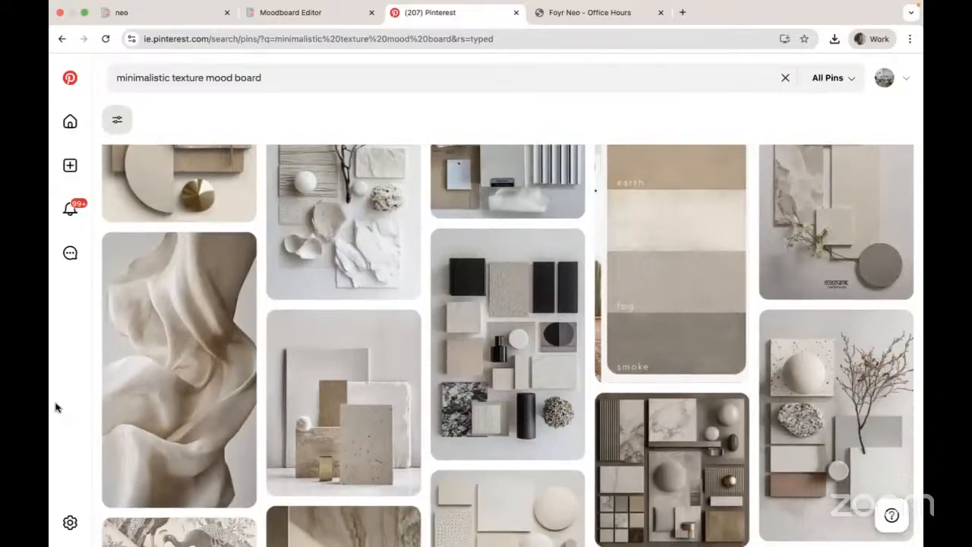
scroll(55, 408, down, 5)
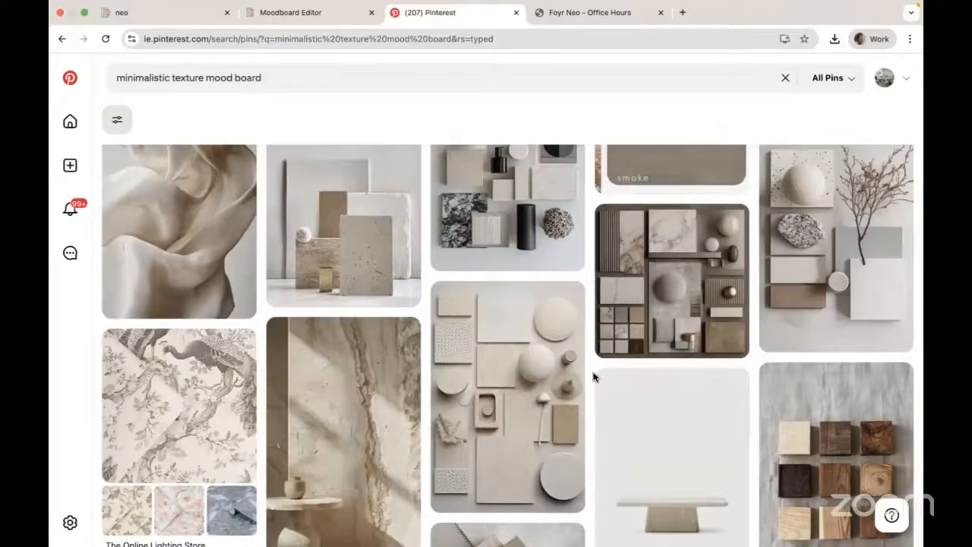
scroll(593, 377, down, 3)
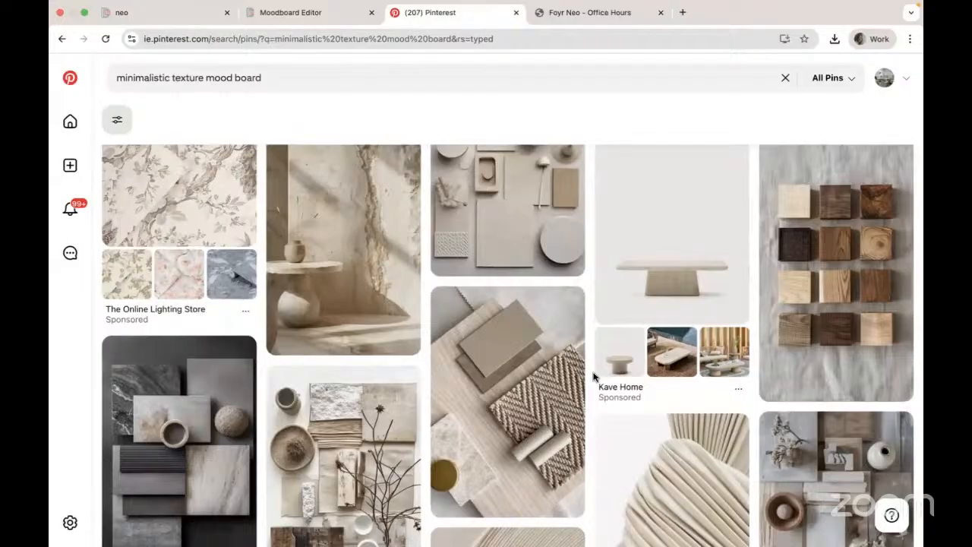
scroll(594, 377, down, 2)
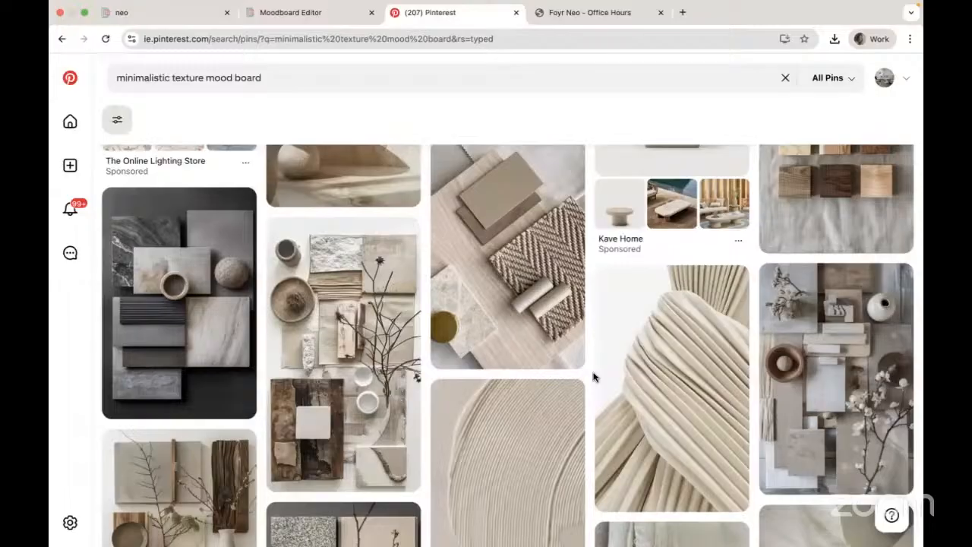
scroll(593, 377, down, 5)
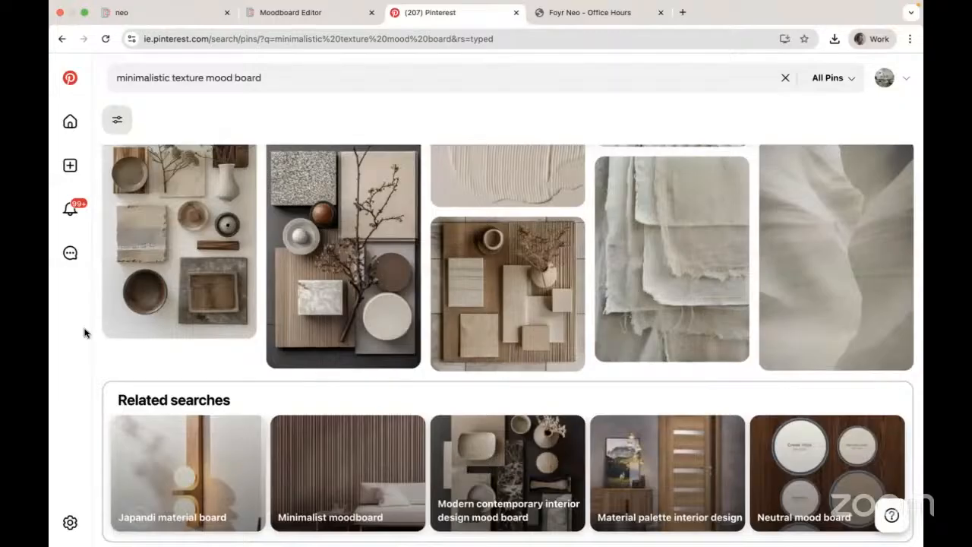
scroll(84, 333, down, 5)
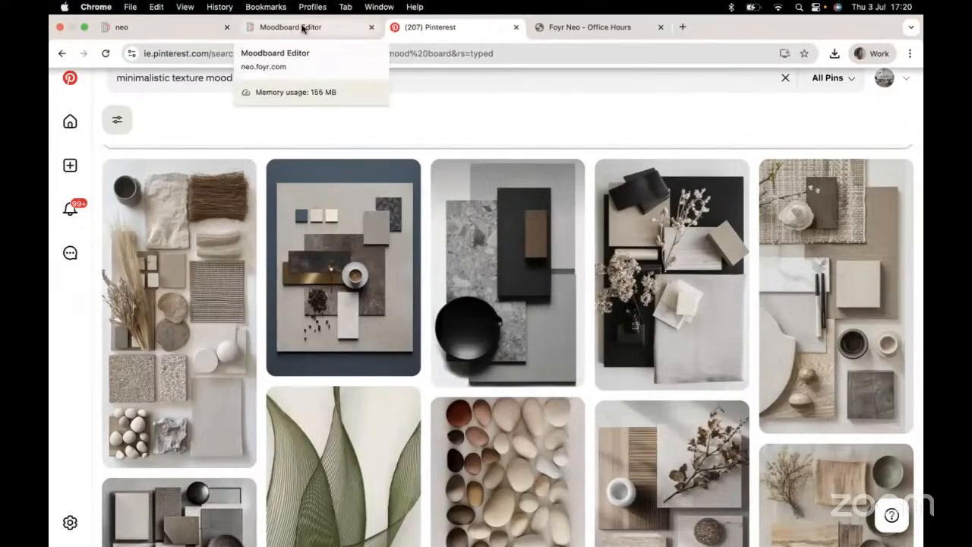
- Close the Kitchen moodboard editor tab and return to the neo dashboard tab
click(302, 28)
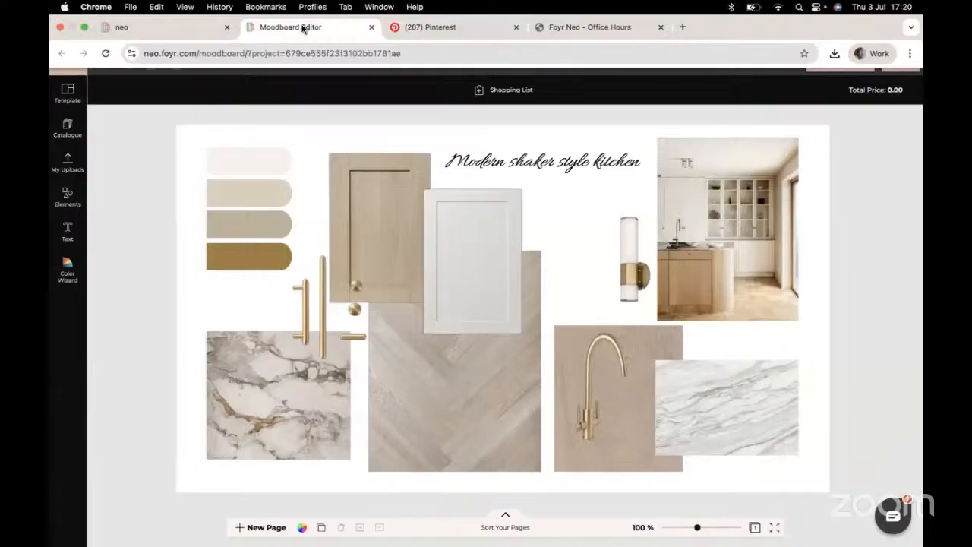
click(371, 28)
click(430, 28)
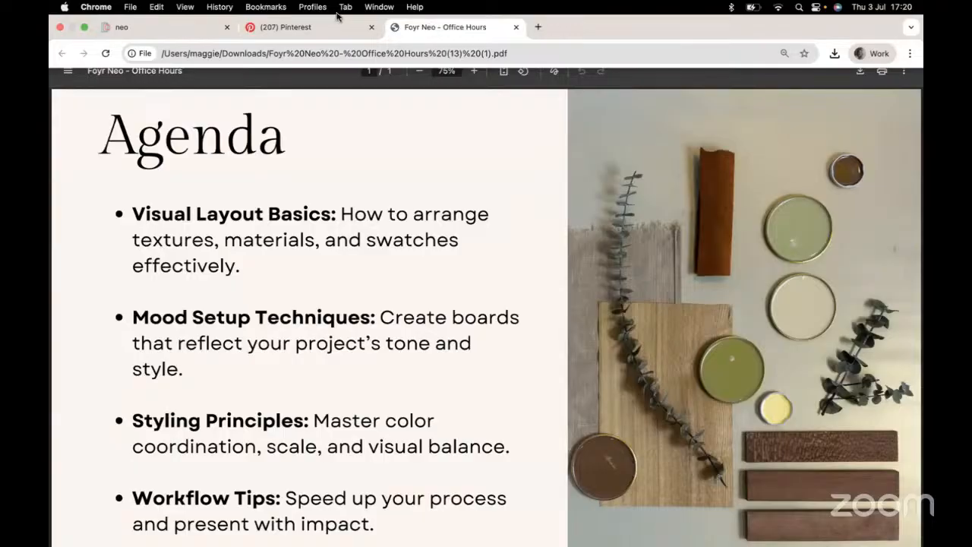
click(142, 31)
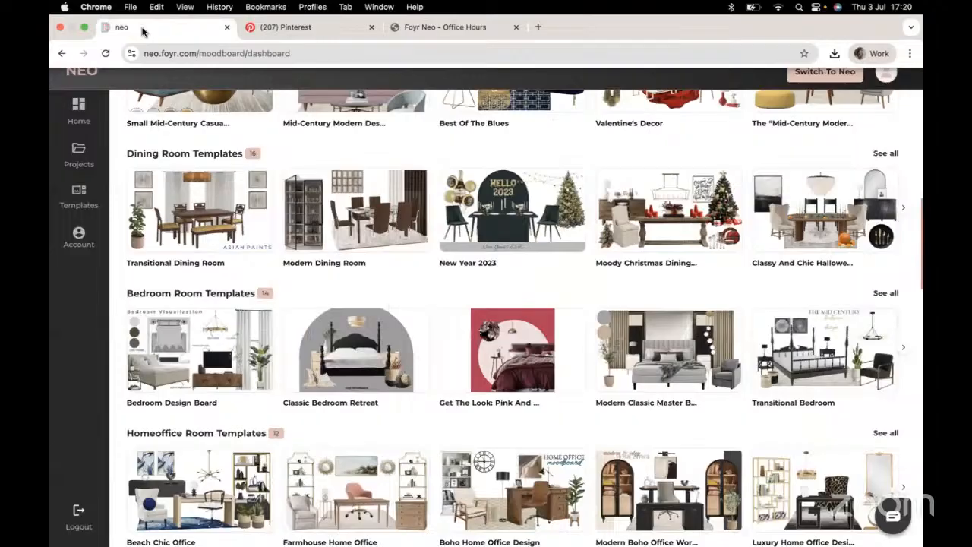
scroll(353, 220, up, 5)
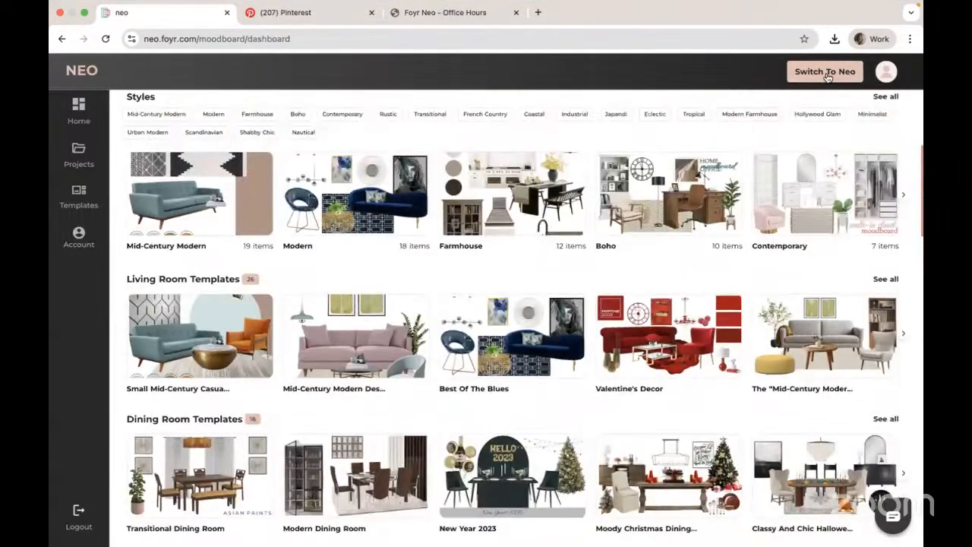
click(826, 73)
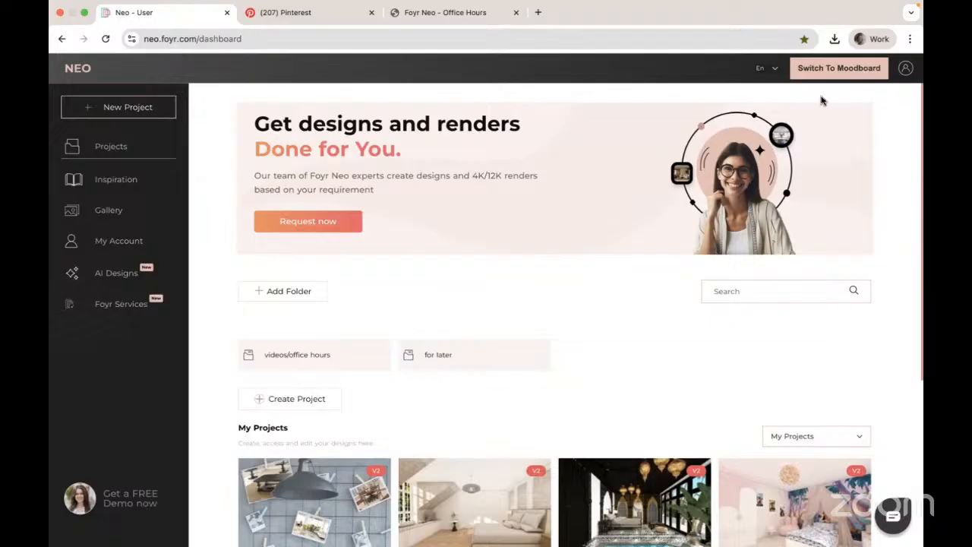
click(836, 70)
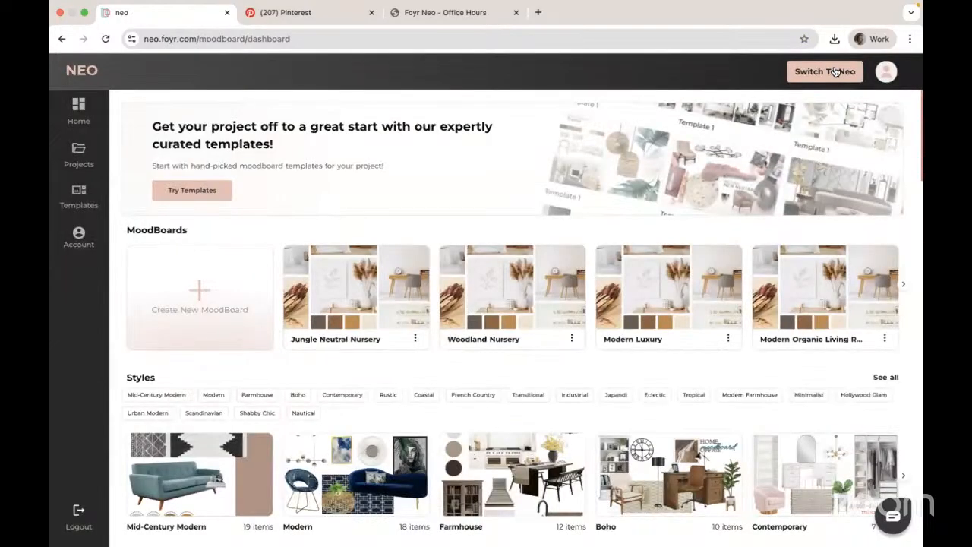
- Create a new portrait moodboard named material mood board
click(199, 290)
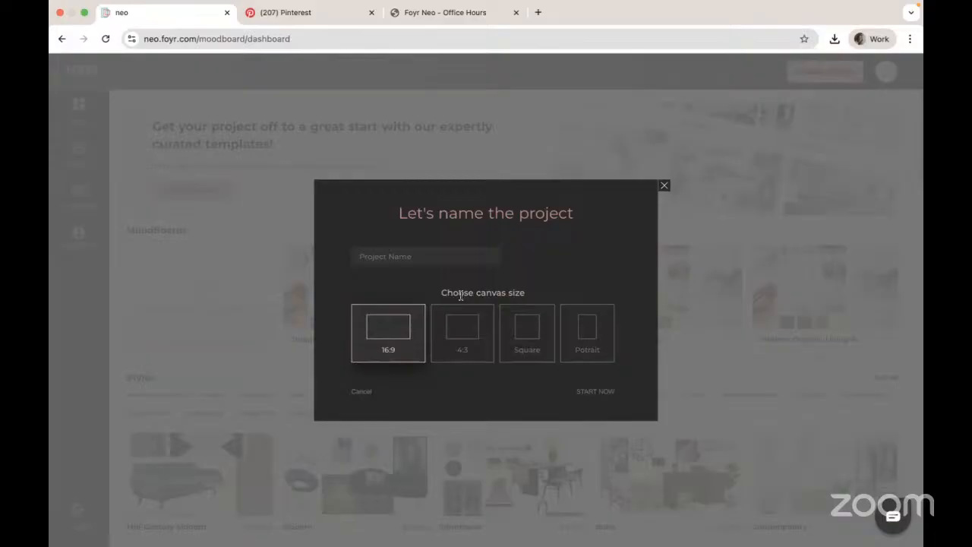
click(383, 257)
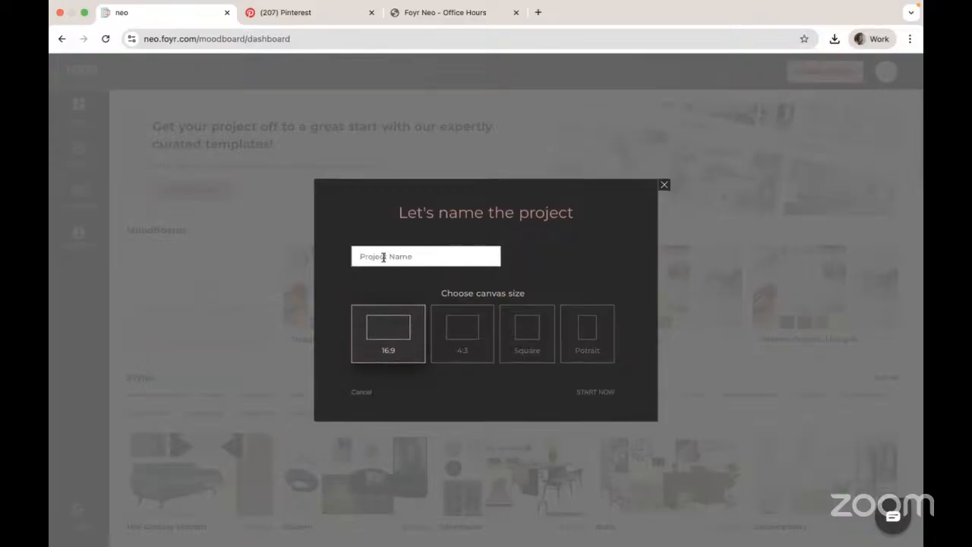
text(material mood board)
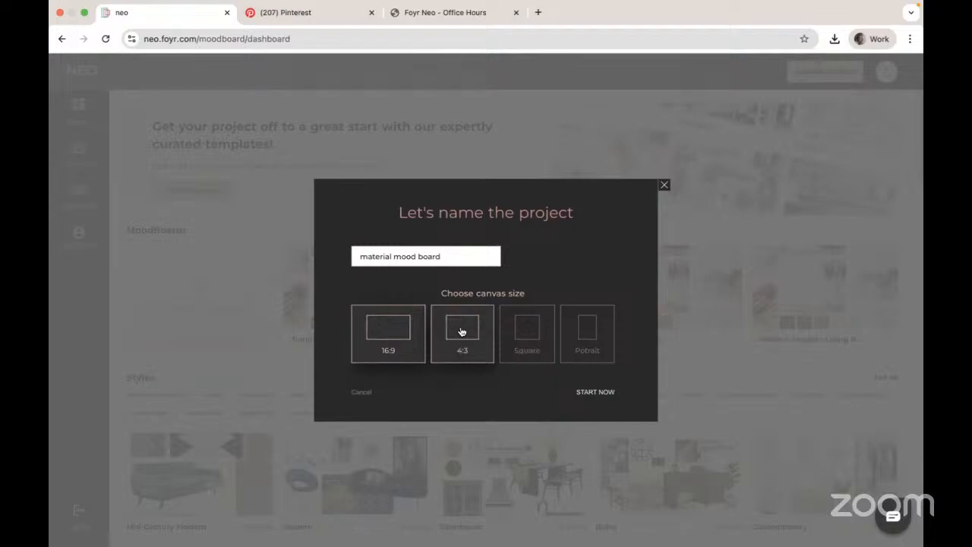
click(583, 328)
click(597, 392)
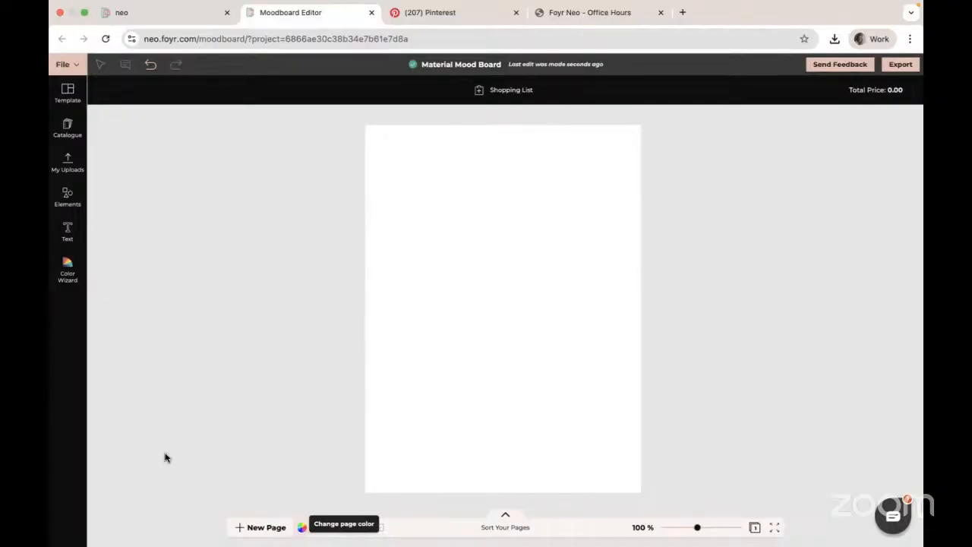
- Open the image upload dialog from My Uploads and browse the texture files in the untitled folder before cancelling
click(66, 126)
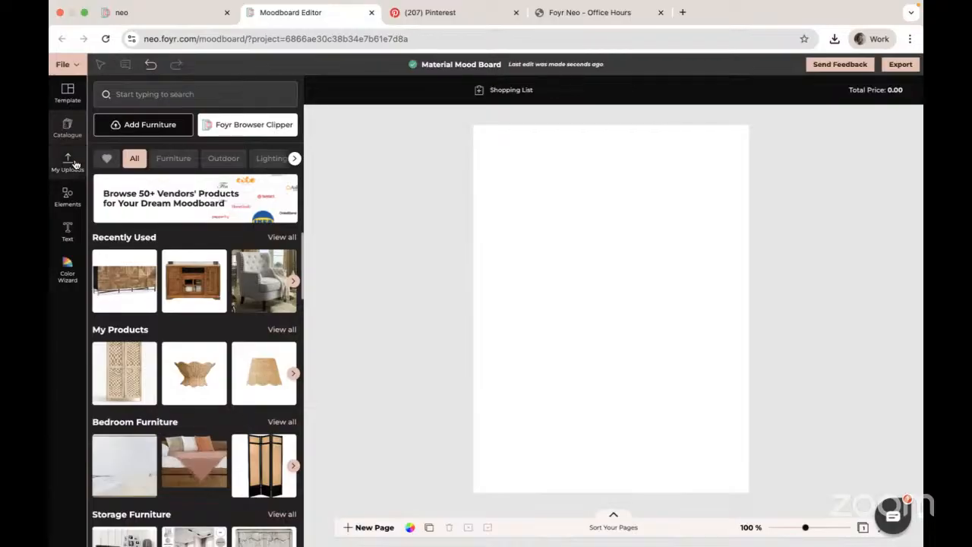
click(69, 316)
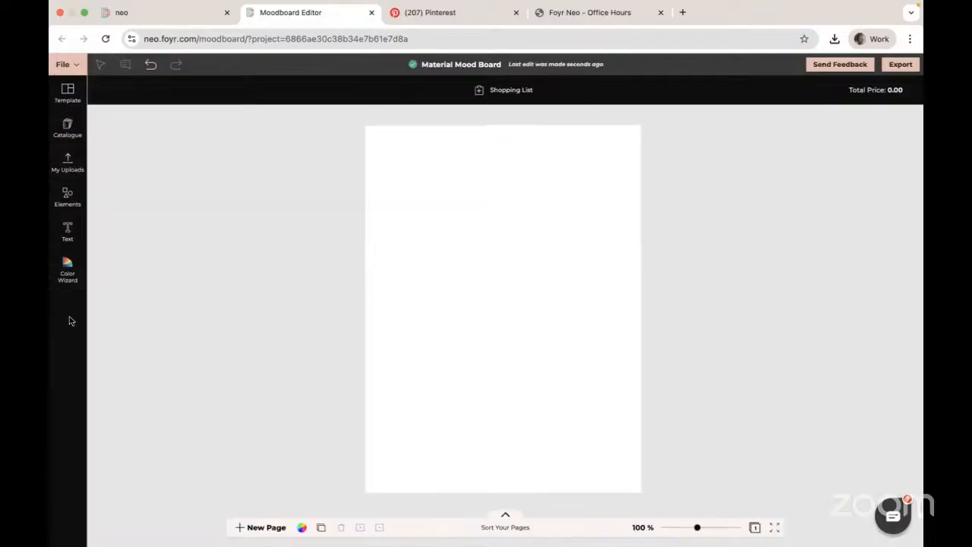
click(68, 161)
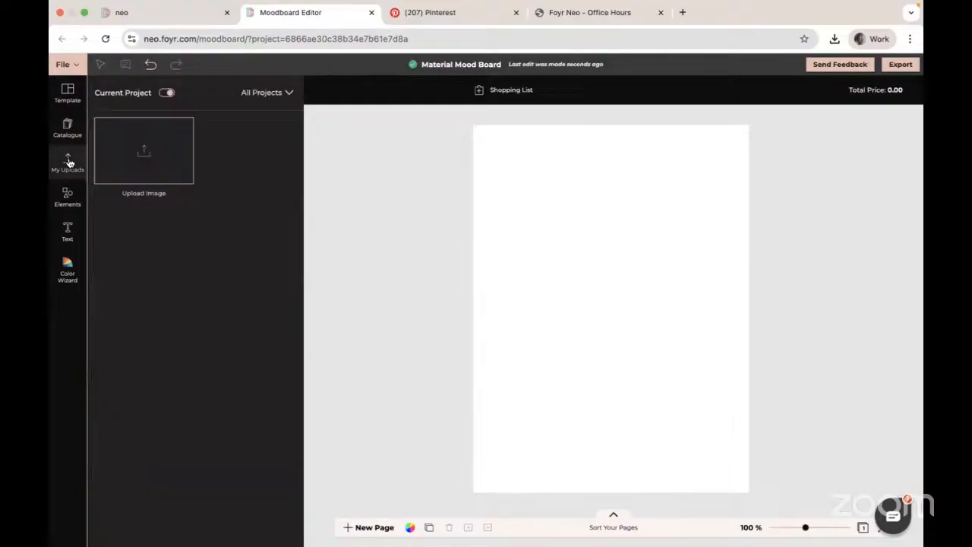
click(144, 151)
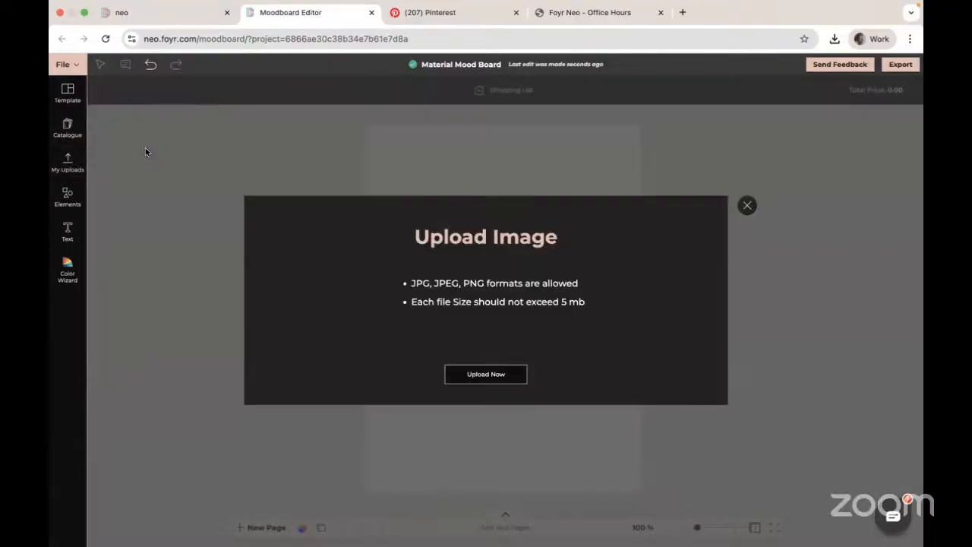
click(494, 376)
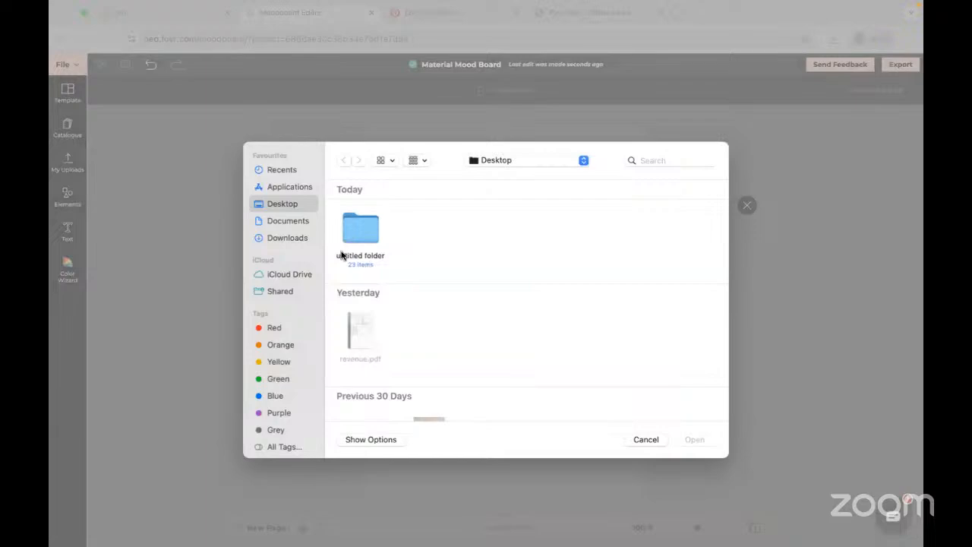
scroll(383, 304, down, 3)
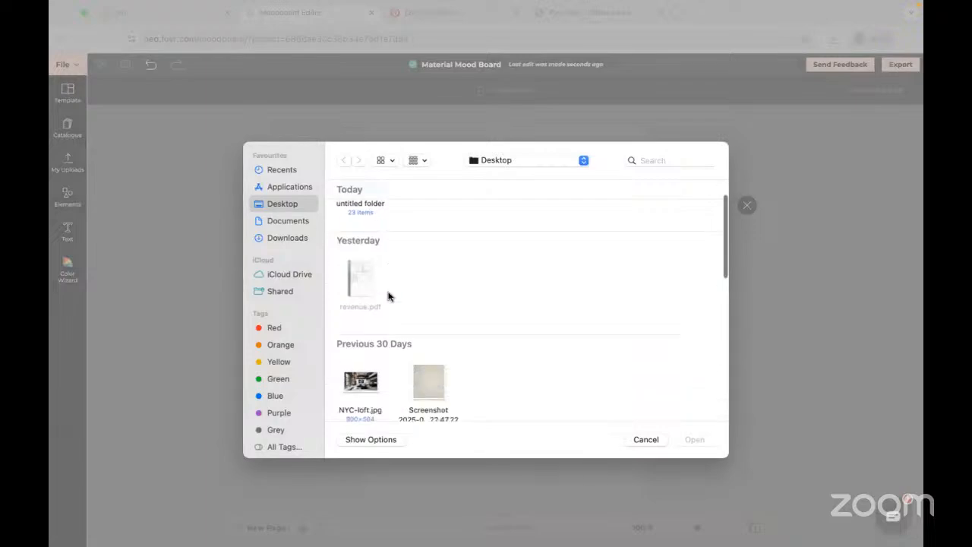
scroll(386, 339, up, 3)
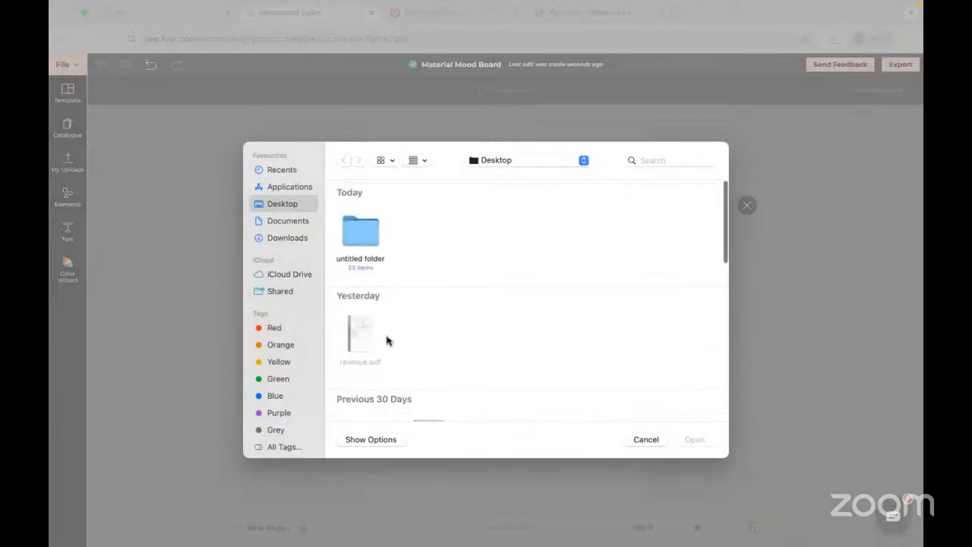
double_click(372, 233)
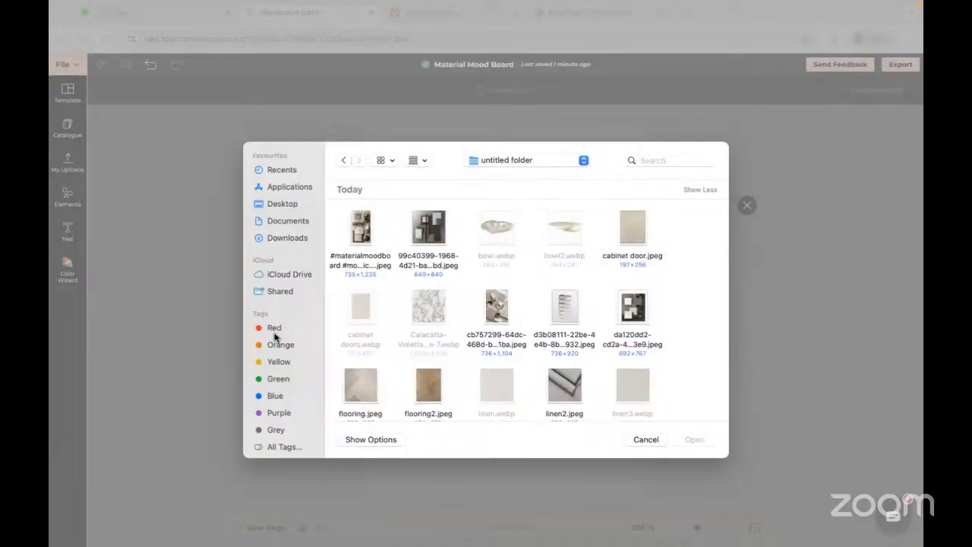
click(644, 440)
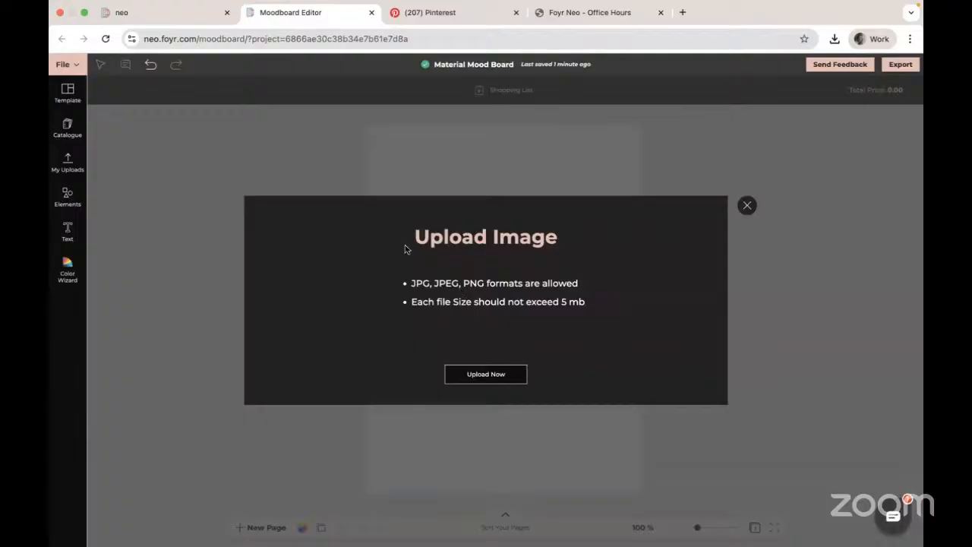
- Minimize the browser and open the untitled folder of texture images on the desktop
click(83, 14)
click(71, 27)
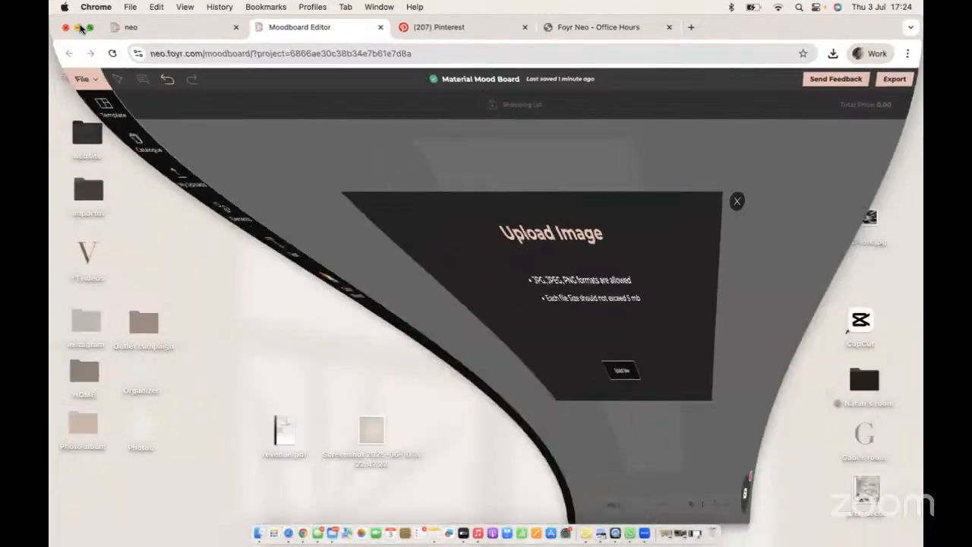
double_click(423, 173)
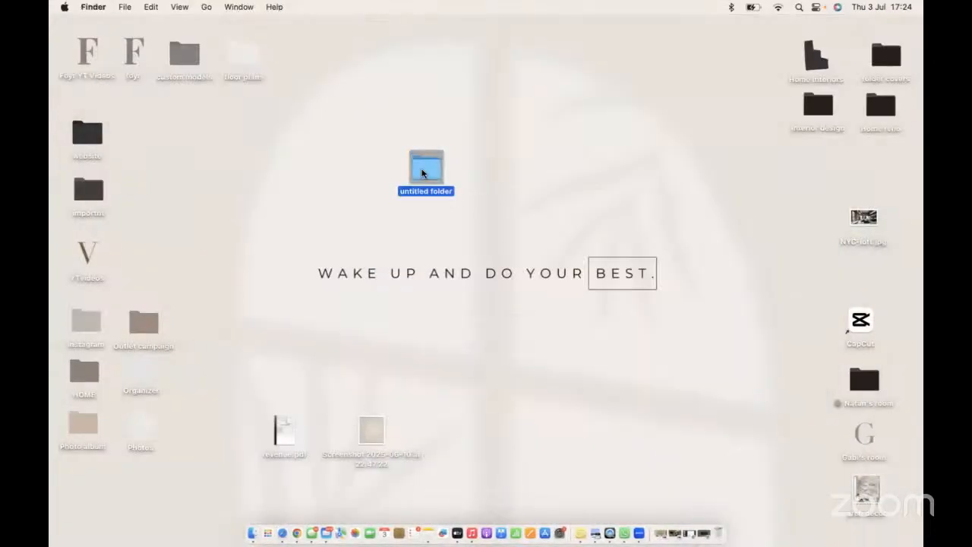
- Rename Calacatta-Violetta-Marble-Tile-7.webp to change its extension to .jpg
right_click(458, 202)
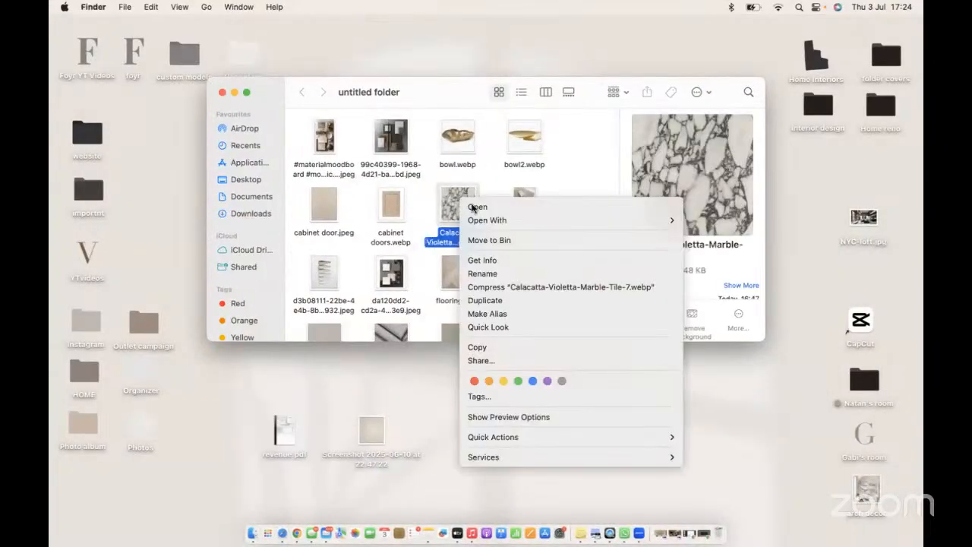
click(507, 274)
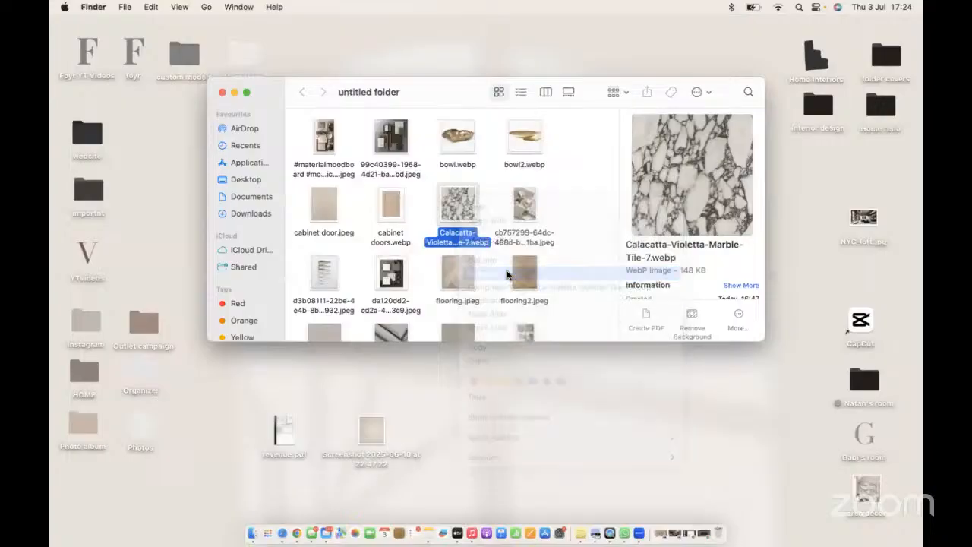
click(479, 251)
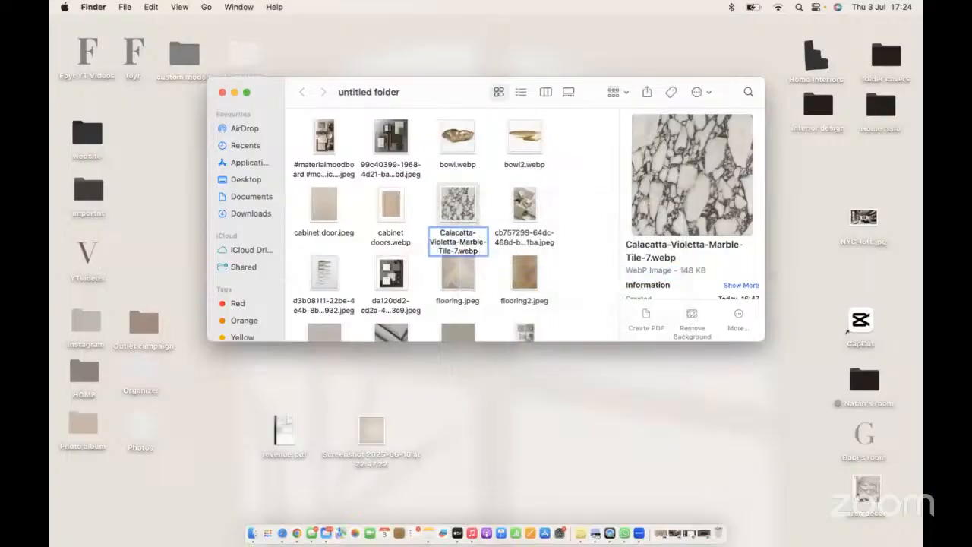
key(BackSpace)
key(BackSpace)
key(BackSpace)
text(jpg)
key(Return)
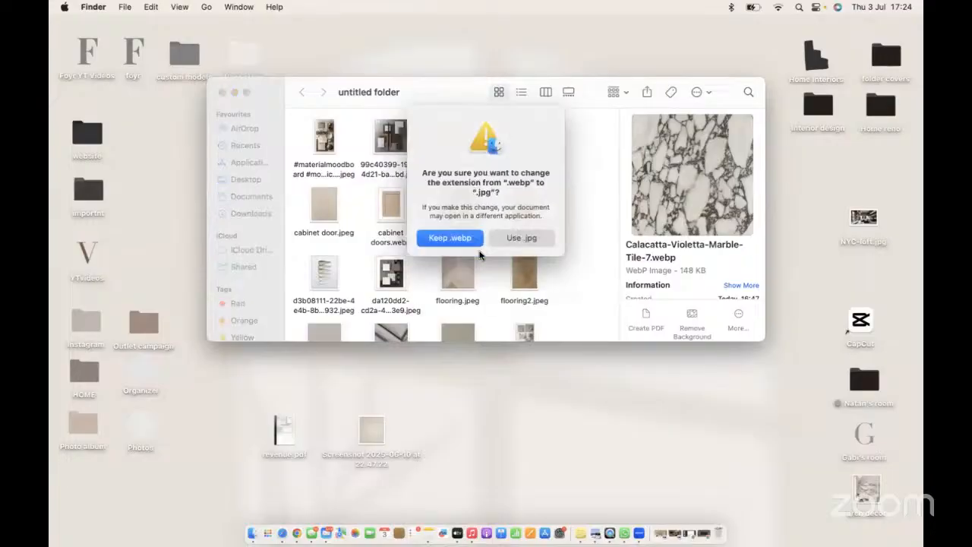
click(522, 237)
- Rename cabinet doors.webp to cabinet doors.jpg, keeping the .jpg extension
right_click(400, 215)
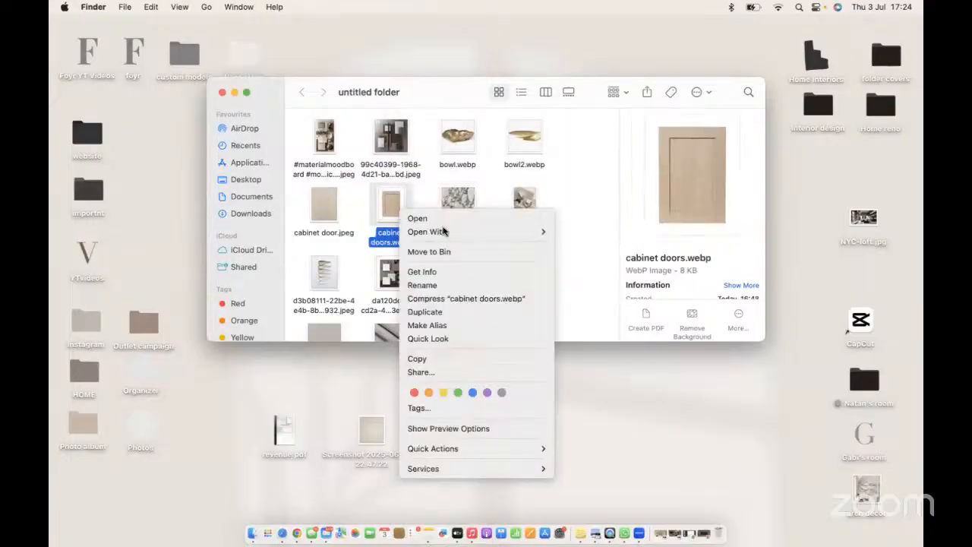
click(440, 285)
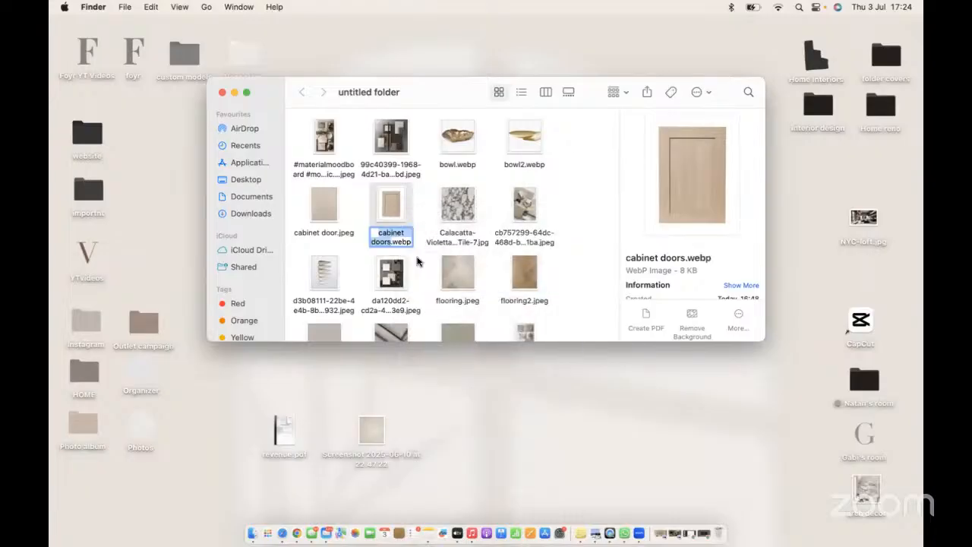
click(409, 240)
key(BackSpace)
key(BackSpace)
key(BackSpace)
key(BackSpace)
key(BackSpace)
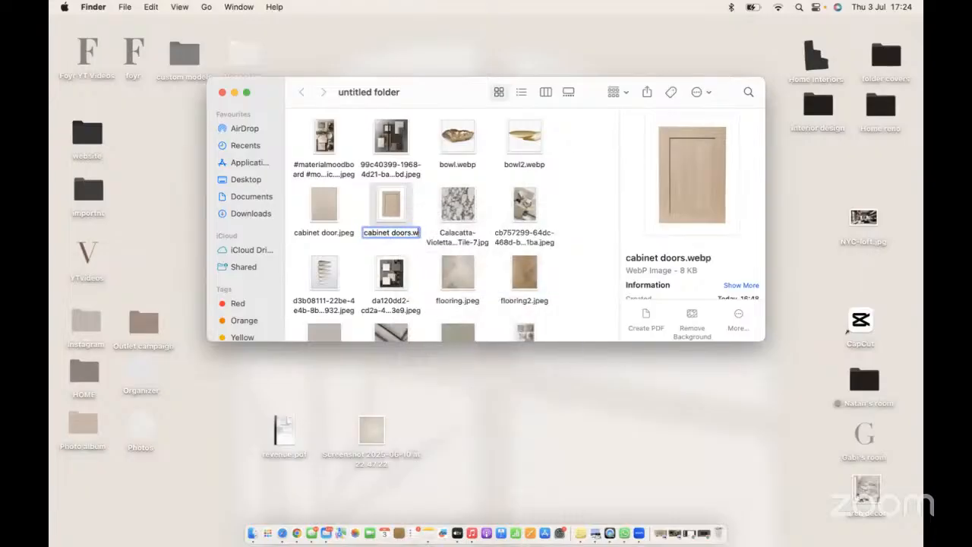
text(.jpg)
key(Return)
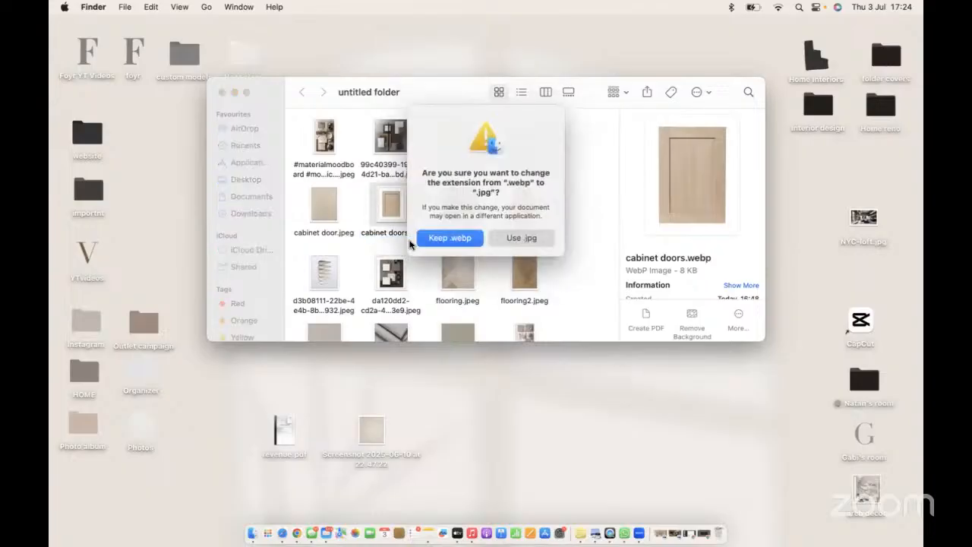
click(539, 238)
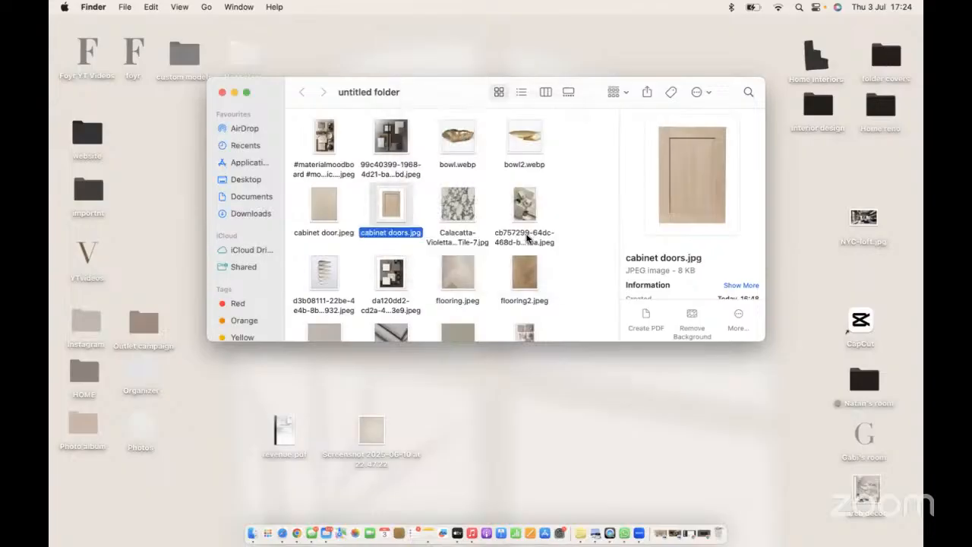
- Rename bowl.webp to bowl.jpg, accepting the .jpg extension
right_click(468, 144)
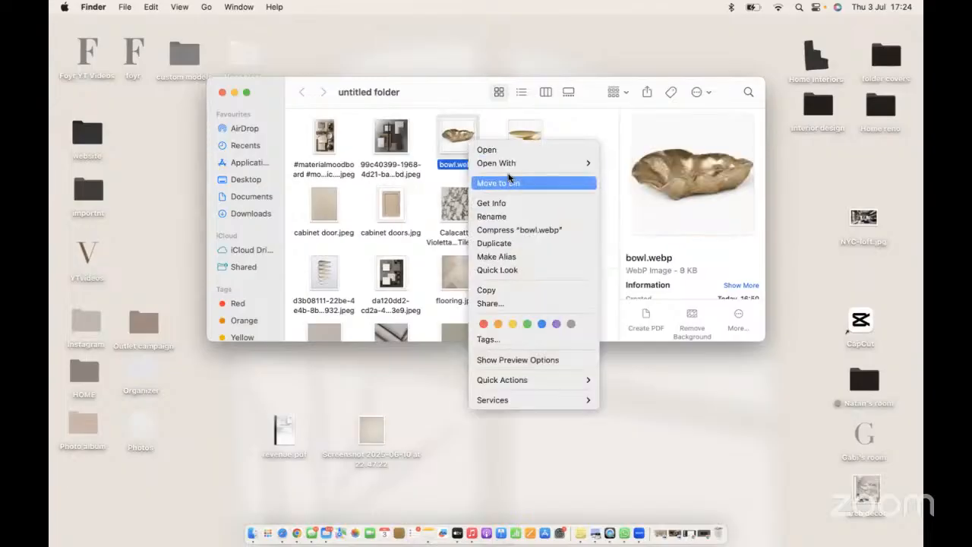
click(493, 216)
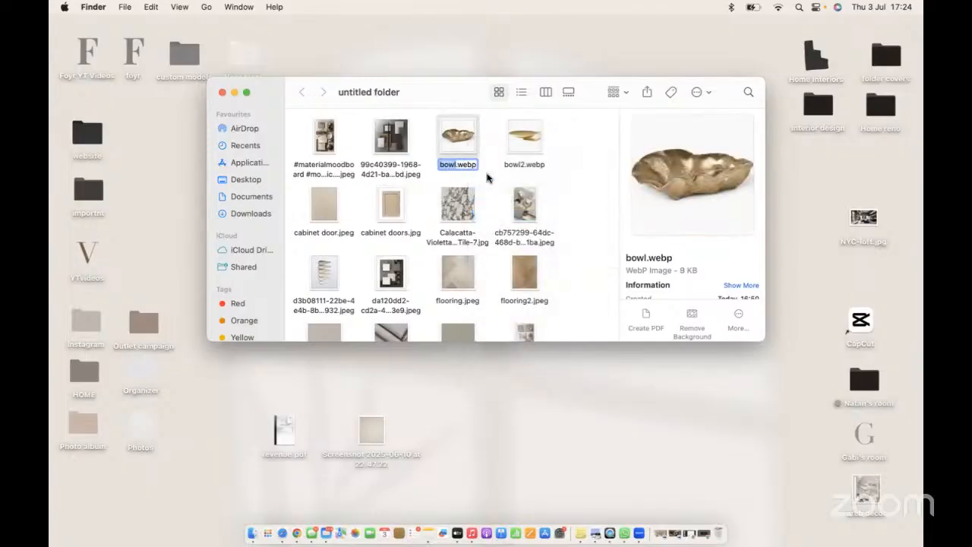
key(Right)
key(BackSpace)
key(BackSpace)
key(BackSpace)
key(BackSpace)
text(jpg)
key(Return)
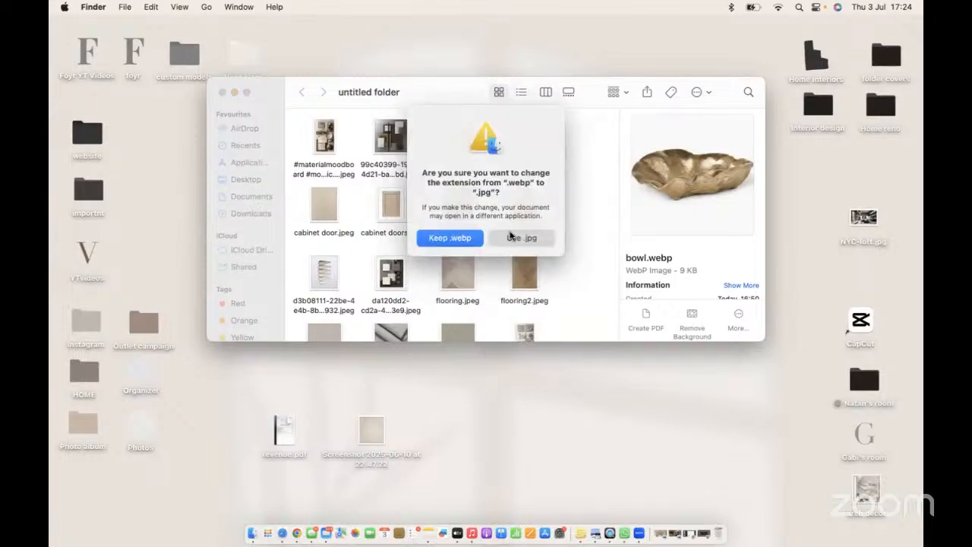
click(511, 237)
- Rename bowl2.webp to bowl2.jpg, accepting the .jpg extension
right_click(523, 155)
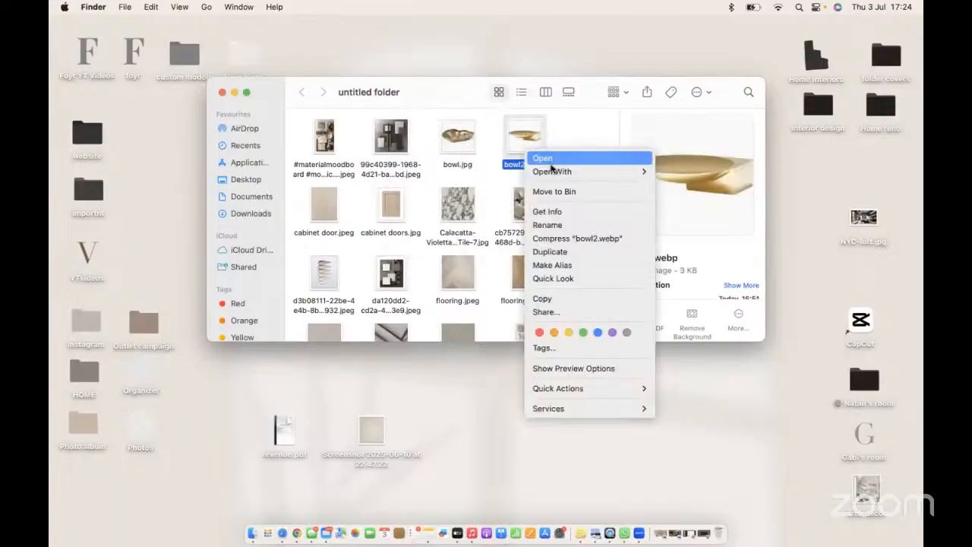
click(553, 228)
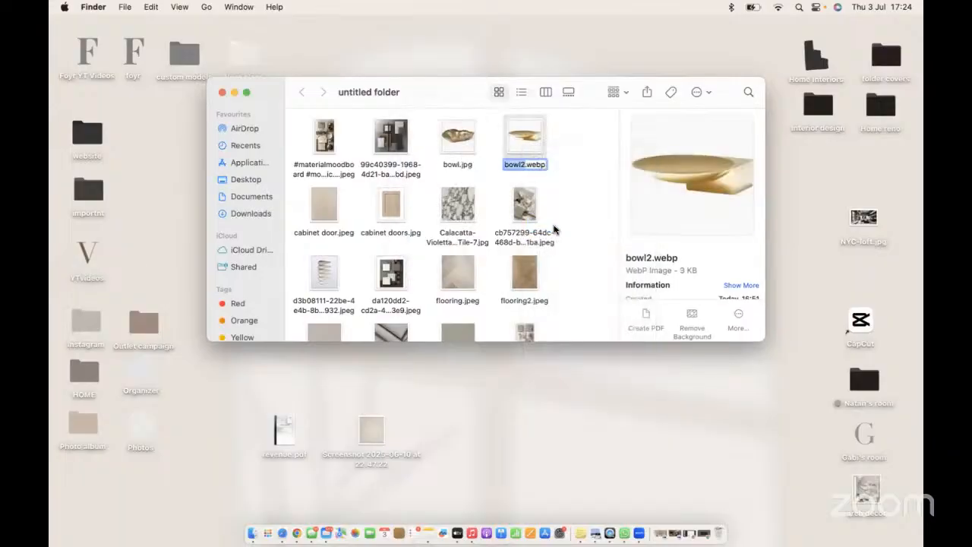
click(544, 163)
key(BackSpace)
key(BackSpace)
key(BackSpace)
key(BackSpace)
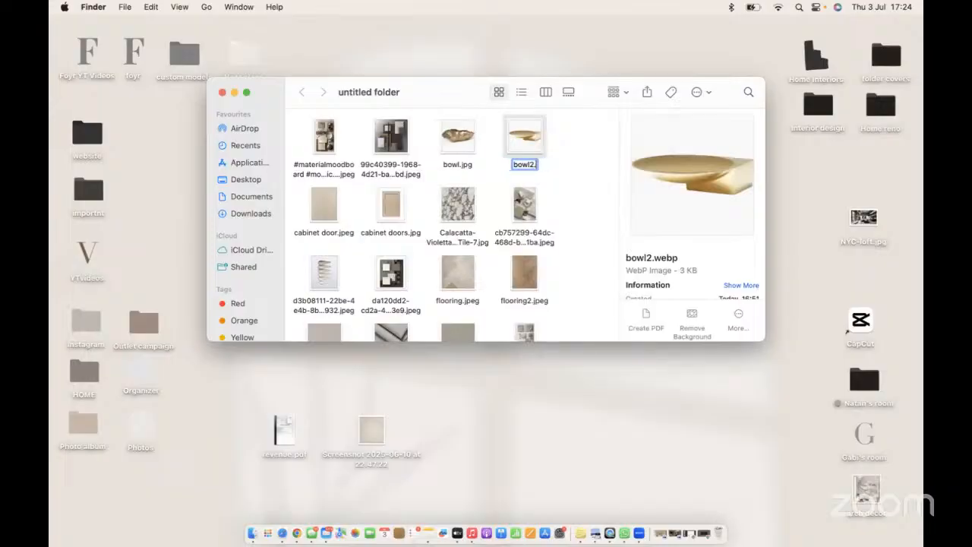
text(jpg)
key(Return)
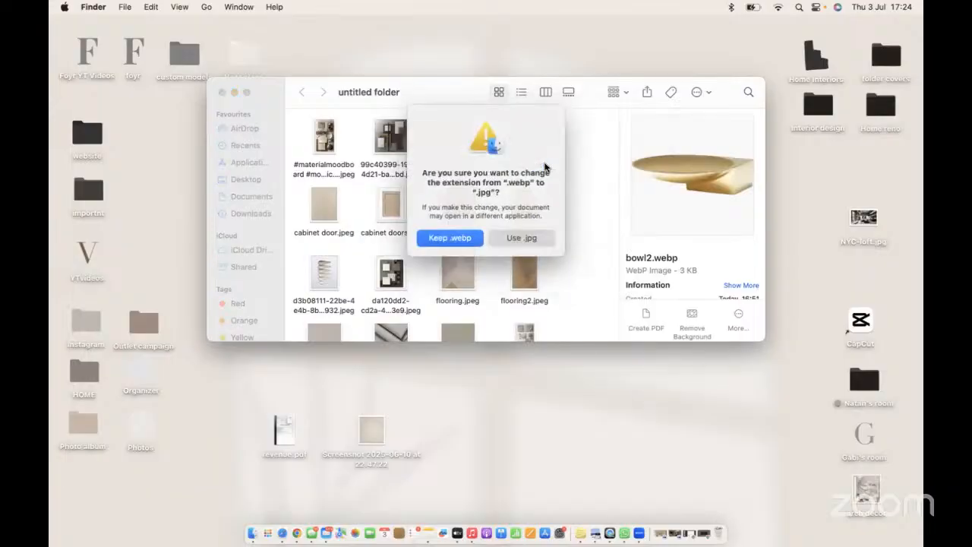
click(523, 239)
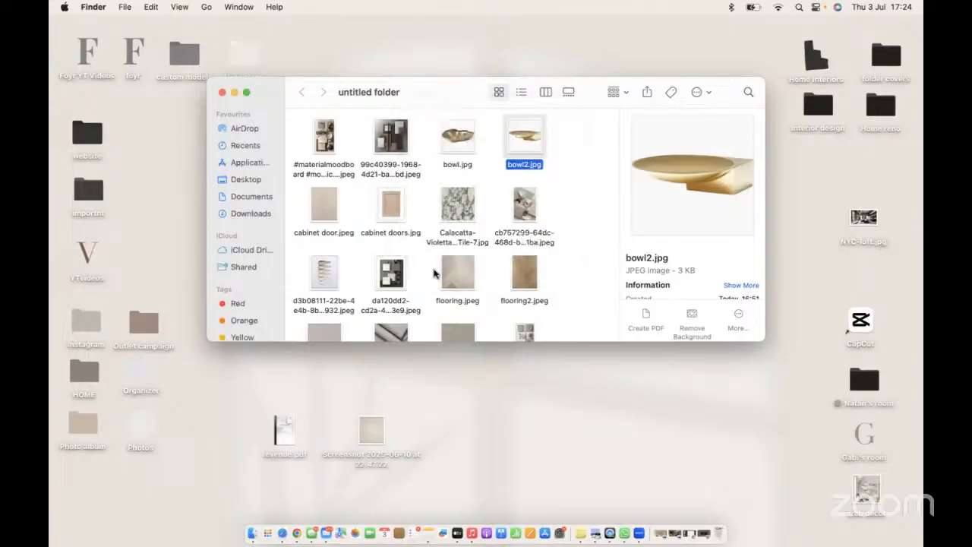
- Rename soft texture.webp further down the folder to soft texture.jpg
scroll(433, 274, down, 5)
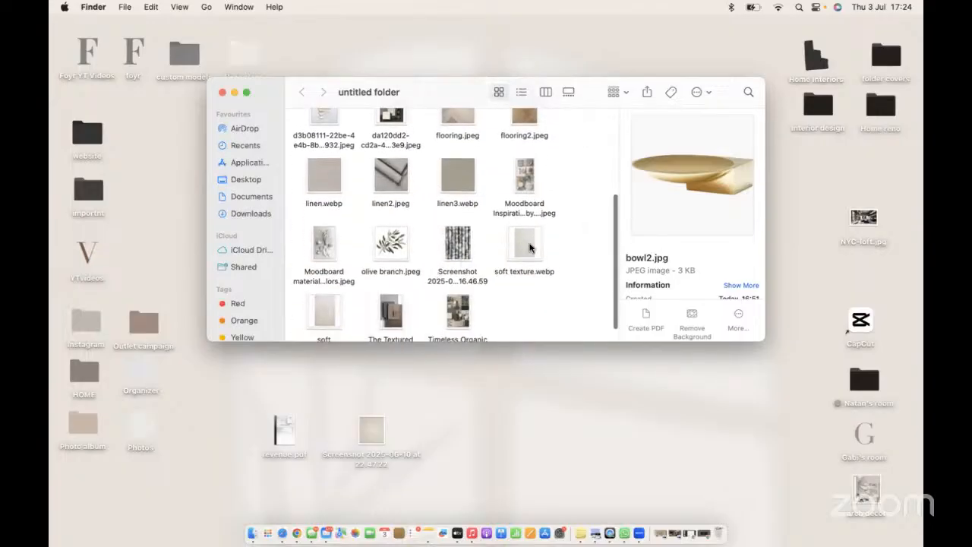
scroll(516, 248, down, 1)
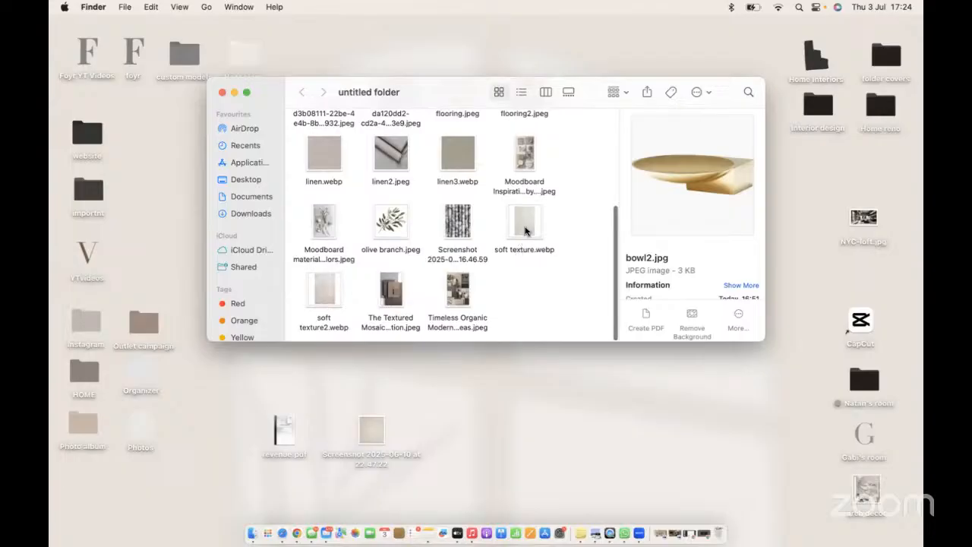
right_click(524, 227)
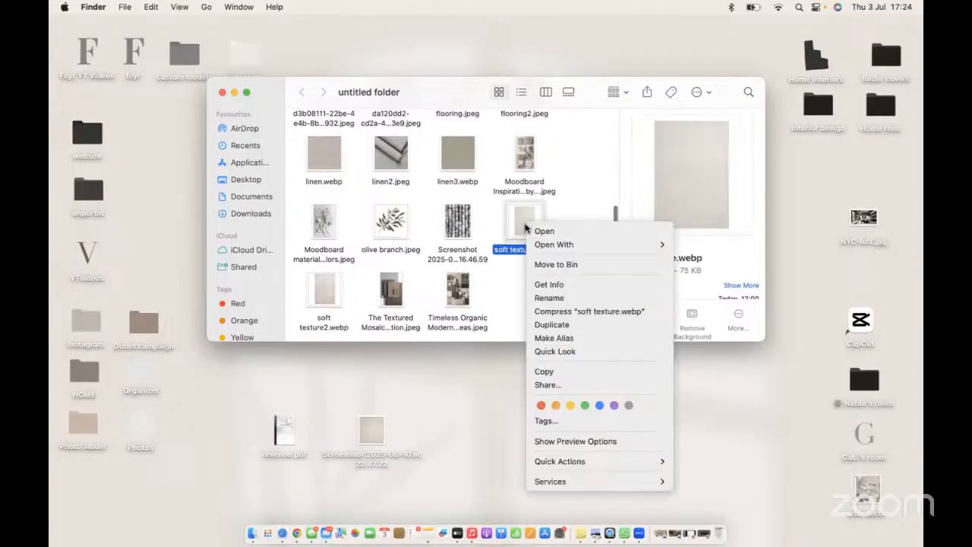
click(558, 298)
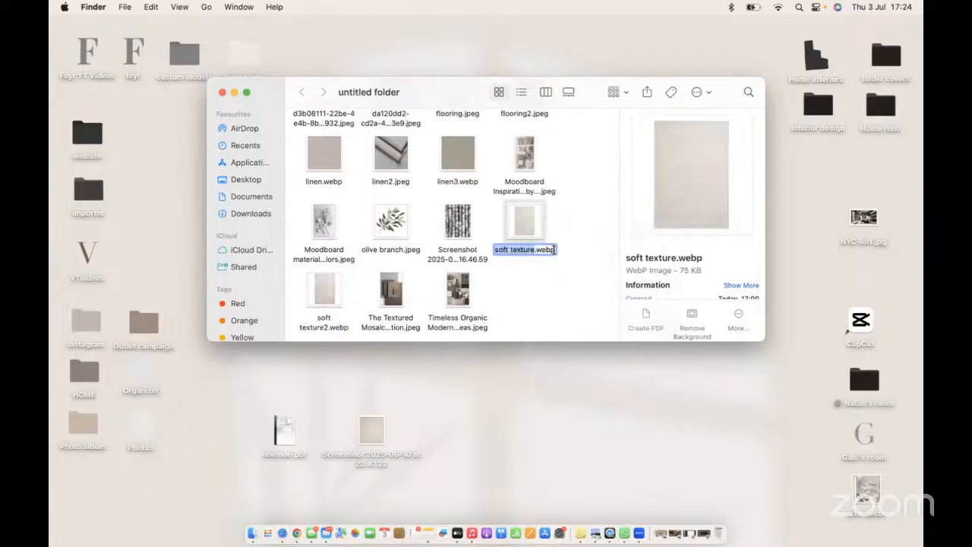
click(554, 249)
key(BackSpace)
key(BackSpace)
key(BackSpace)
key(BackSpace)
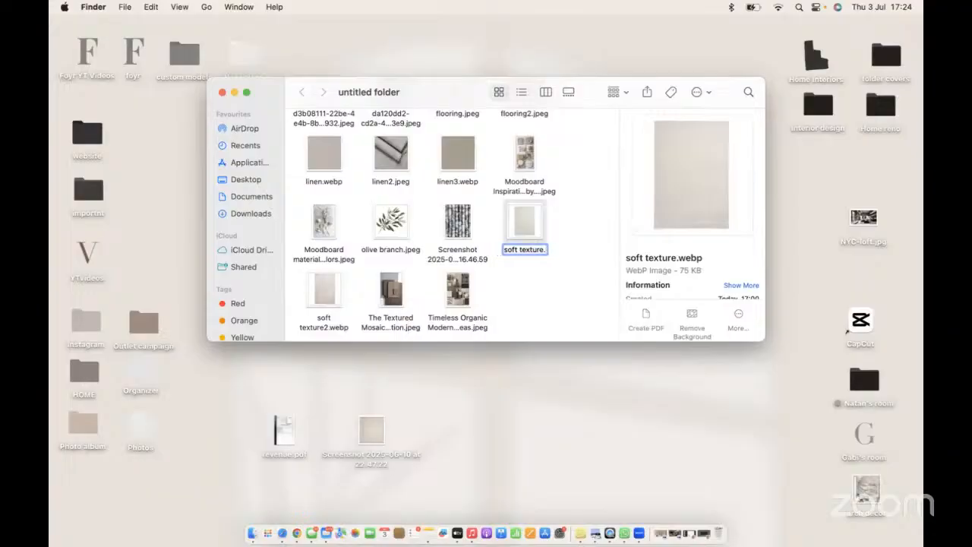
text(jpg)
key(Return)
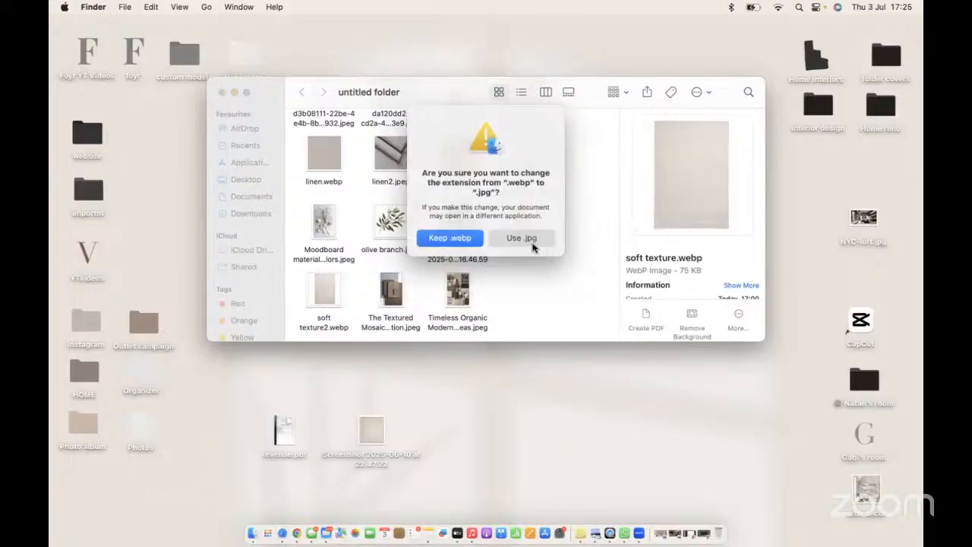
click(521, 237)
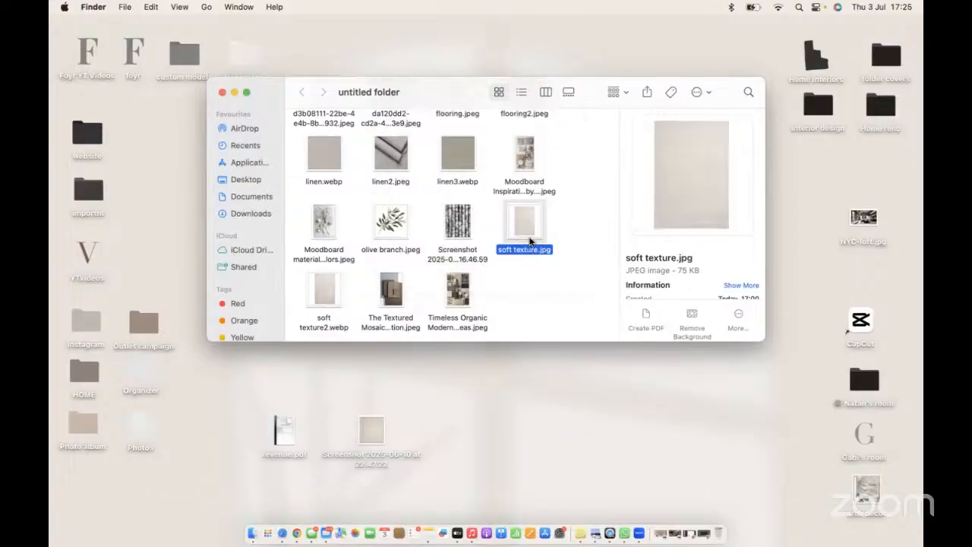
- Switch to the browser and upload bowl.jpg, bowl2.jpg and cabinet door.jpeg to My Uploads
click(297, 533)
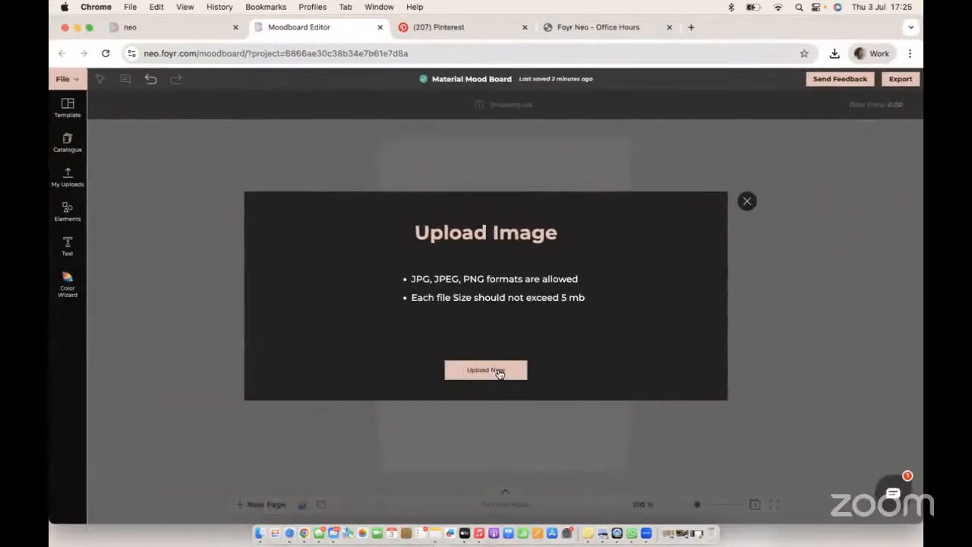
click(485, 370)
double_click(359, 201)
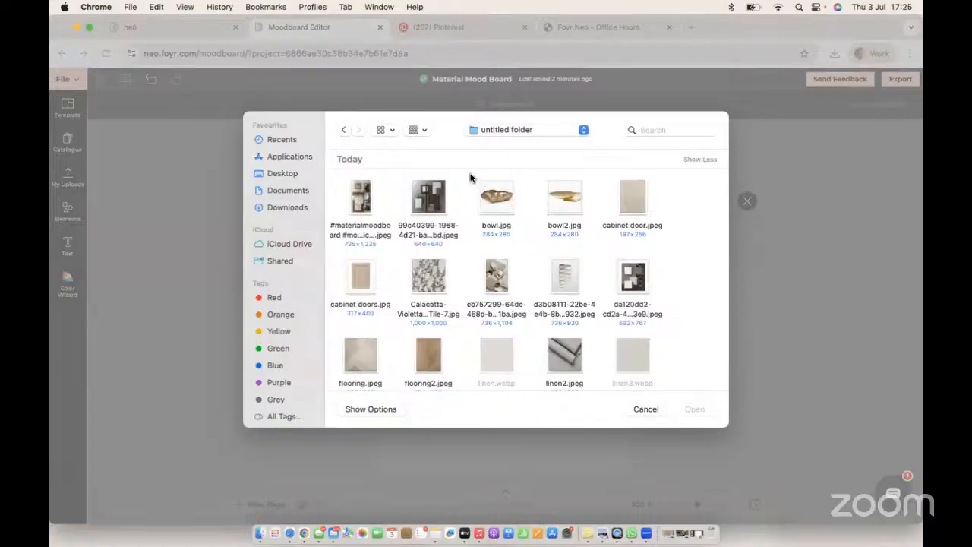
drag(472, 173, 648, 219)
click(693, 410)
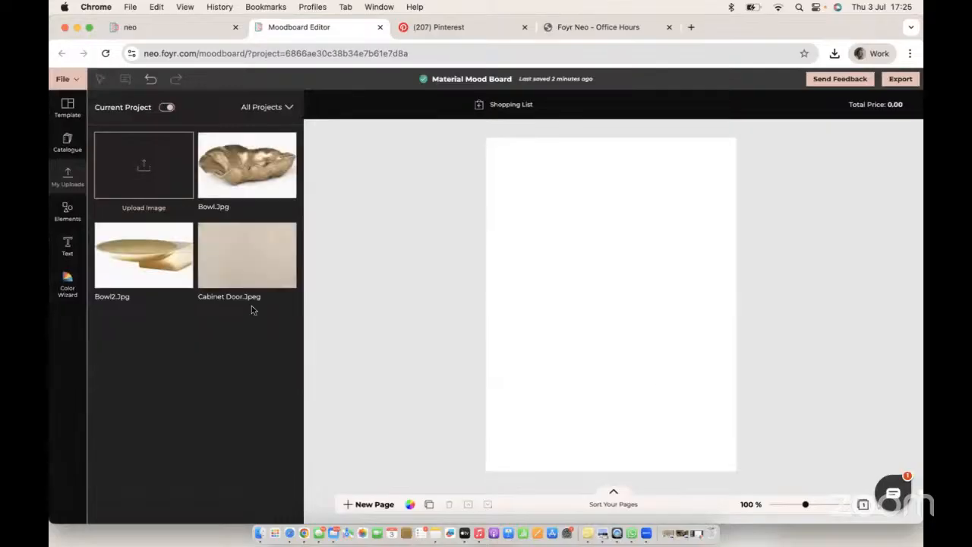
- Upload cabinet doors.jpg and the Calacatta-Violetta marble tile image to My Uploads
click(149, 163)
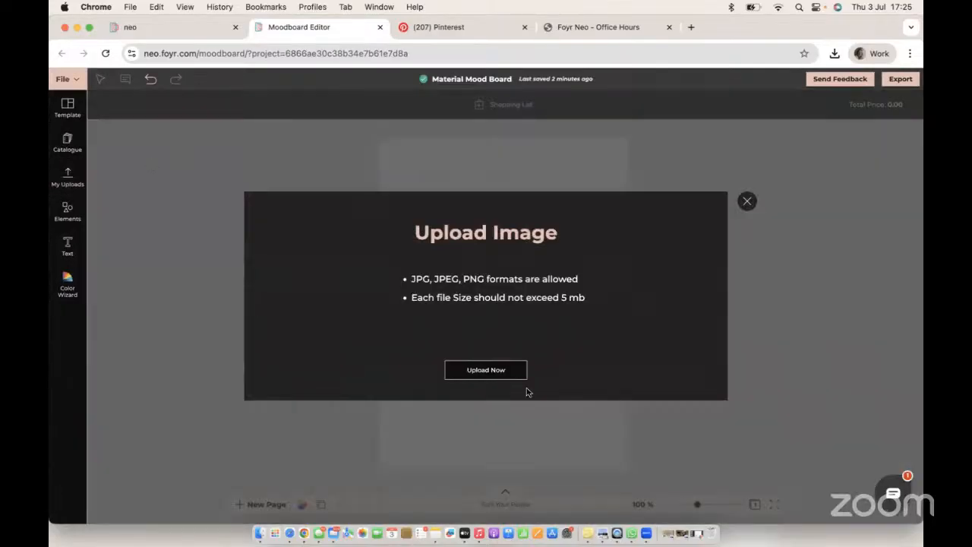
click(500, 372)
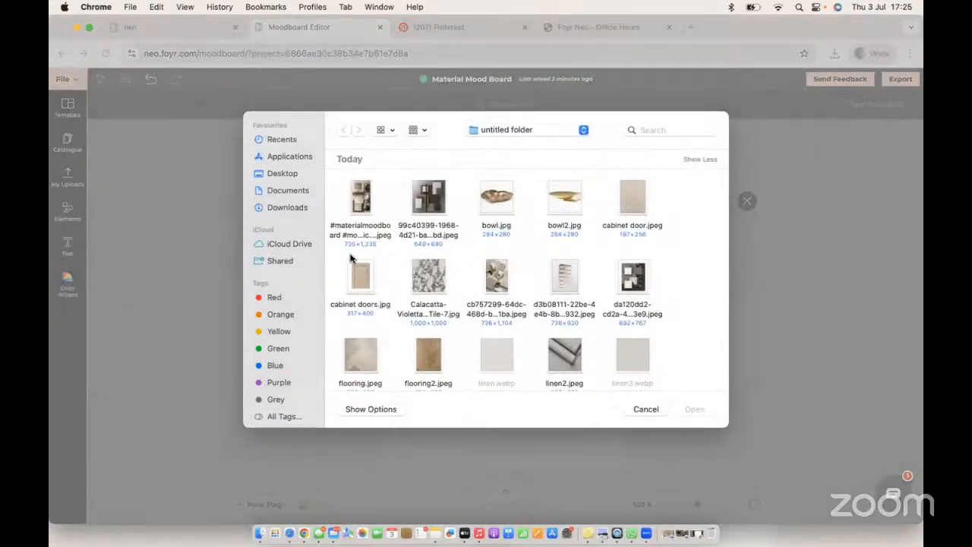
drag(341, 257, 466, 320)
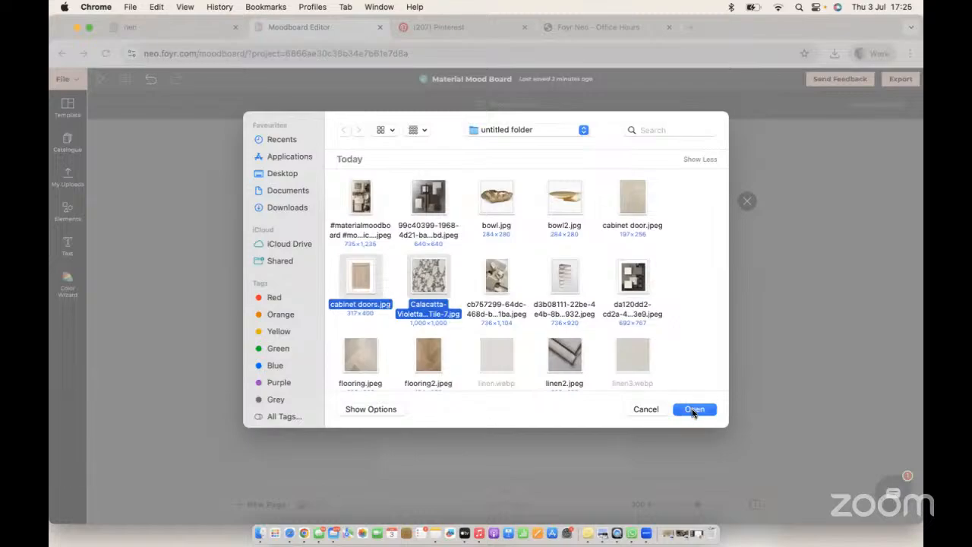
click(693, 411)
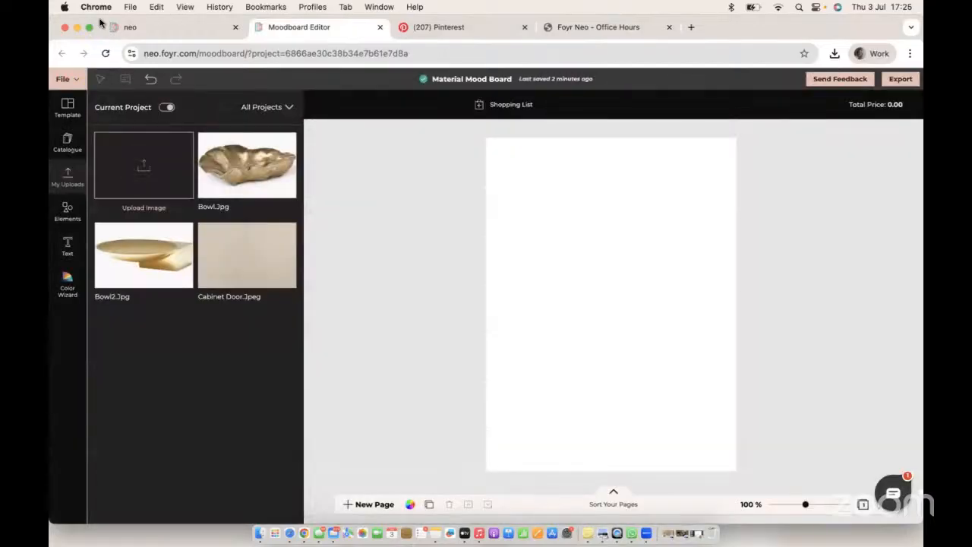
- Make the browser full screen and upload the d3b08111 jpeg image to My Uploads
click(88, 27)
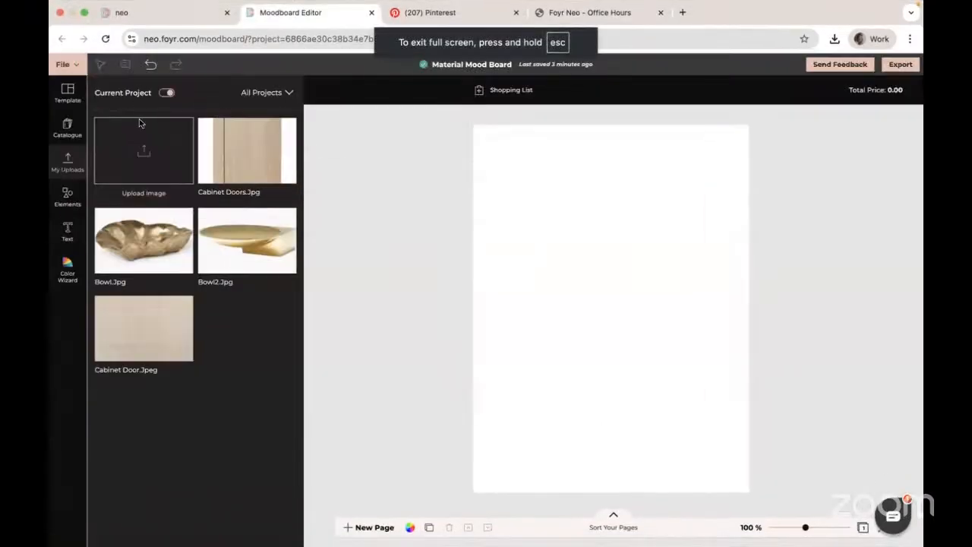
click(147, 151)
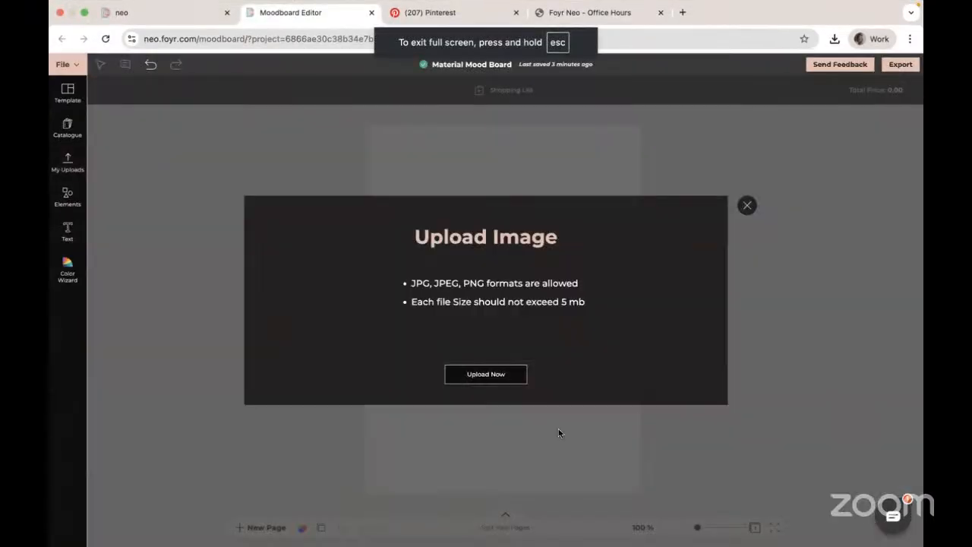
click(494, 374)
scroll(569, 319, down, 2)
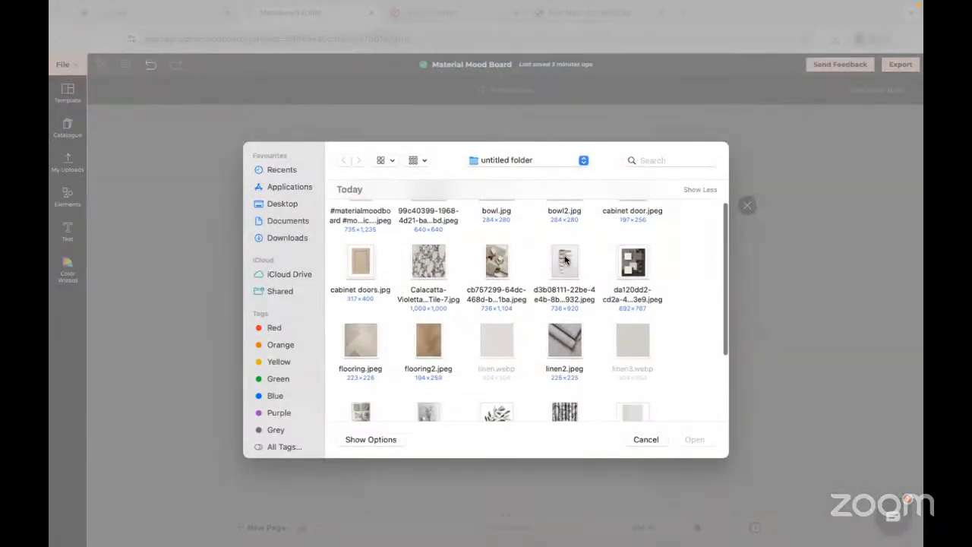
click(565, 263)
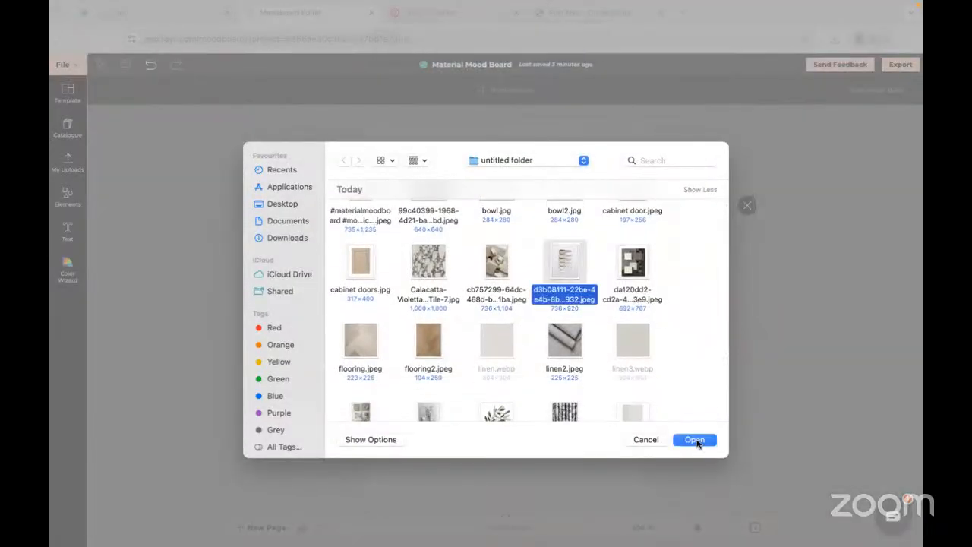
click(695, 441)
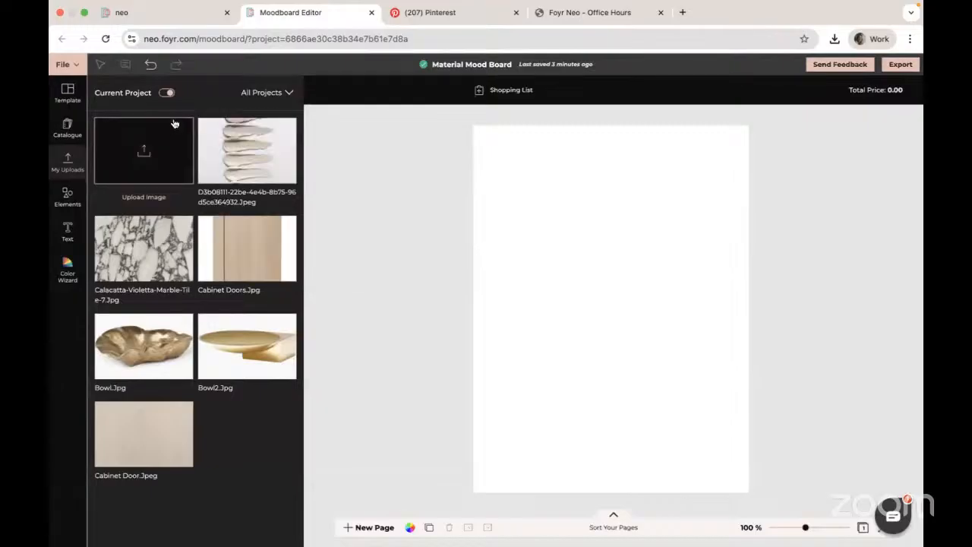
- Upload flooring.jpeg, flooring2.jpeg and linen2.jpeg together to My Uploads
click(148, 146)
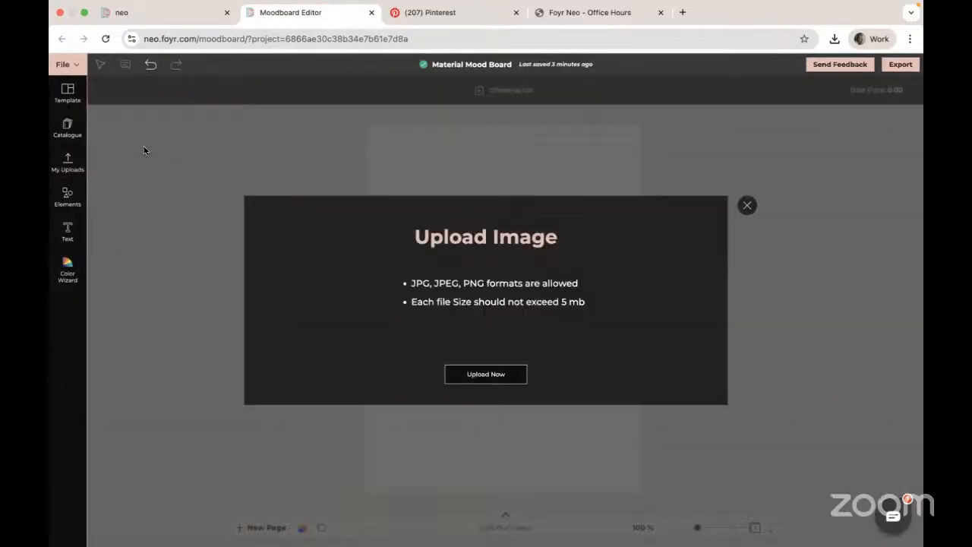
click(485, 374)
scroll(532, 334, down, 3)
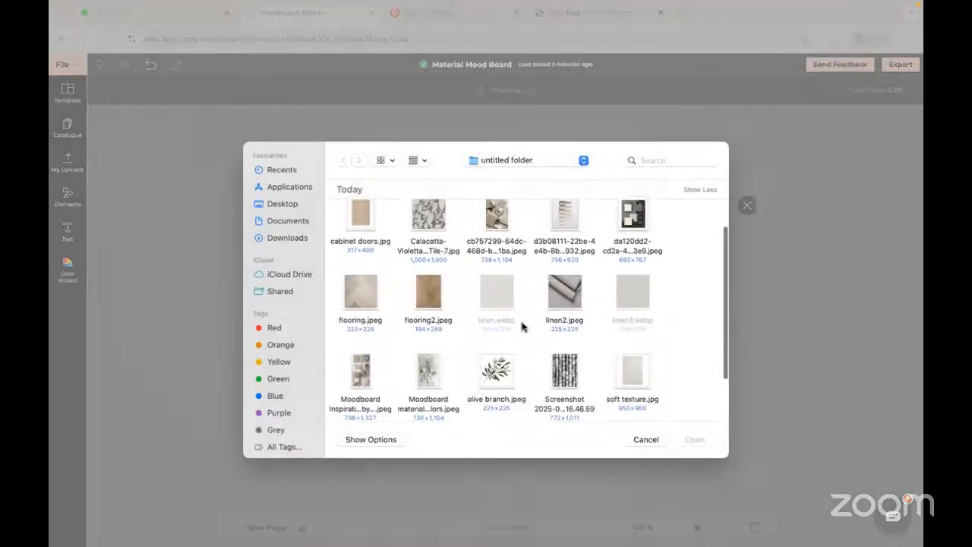
drag(340, 260, 653, 326)
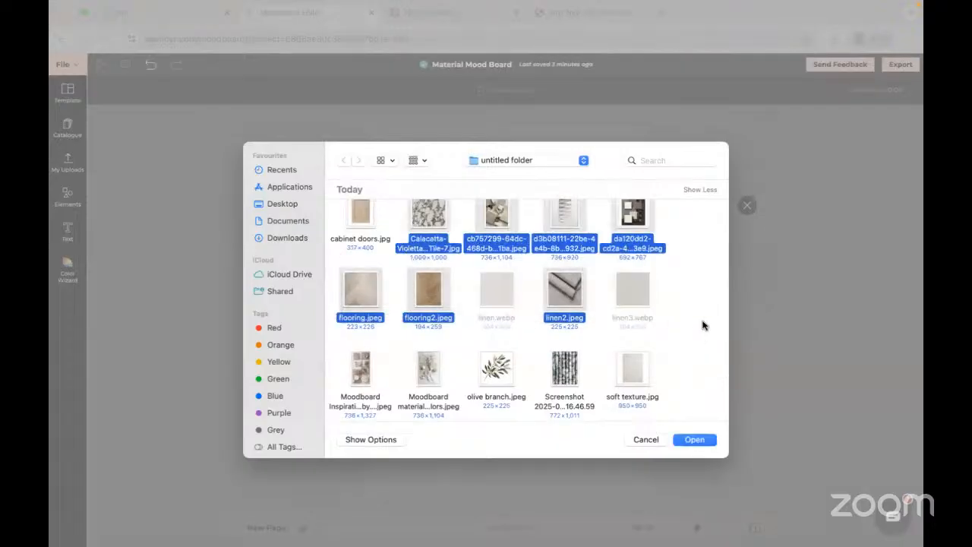
click(704, 326)
drag(341, 281, 658, 309)
click(694, 440)
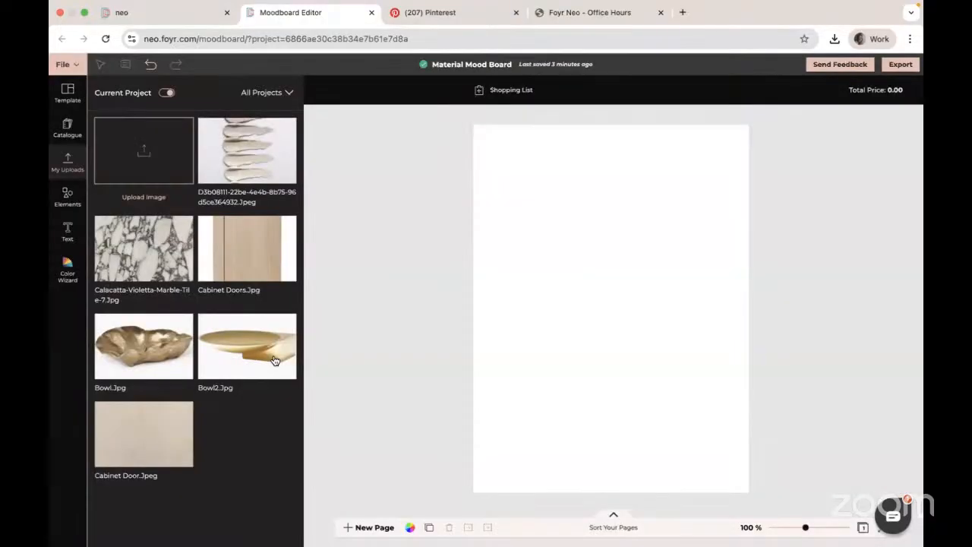
- Upload olive branch.jpeg, the screenshot image and soft texture.jpg together to My Uploads
click(144, 152)
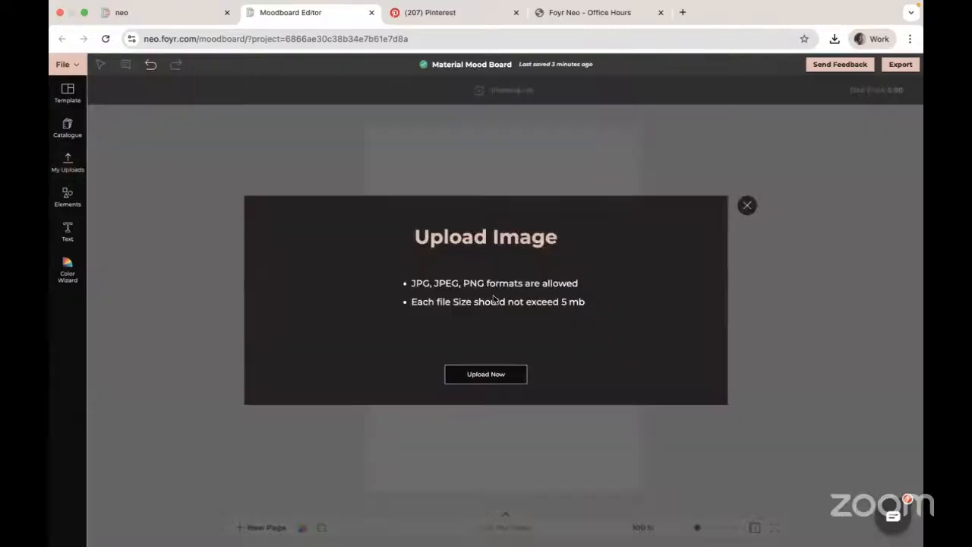
click(486, 373)
scroll(600, 321, down, 5)
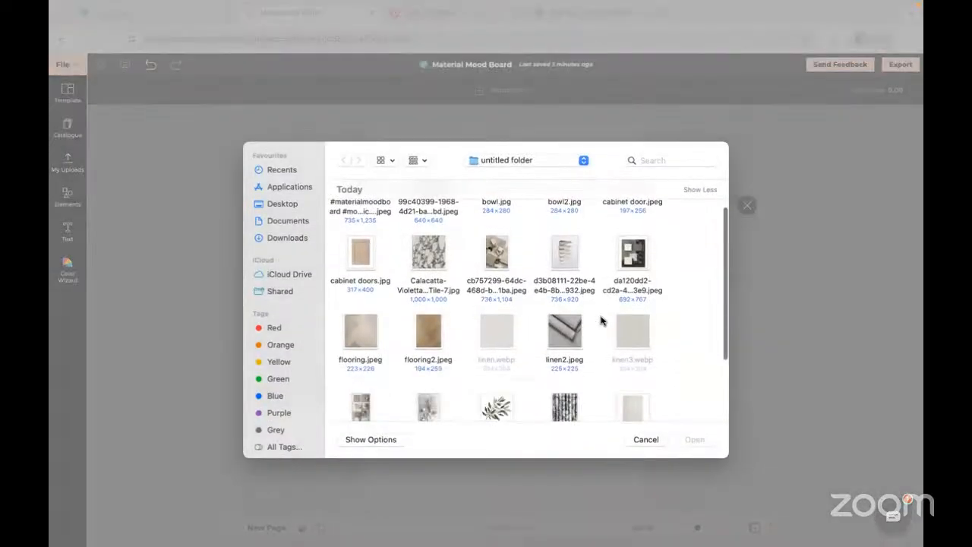
scroll(601, 321, down, 2)
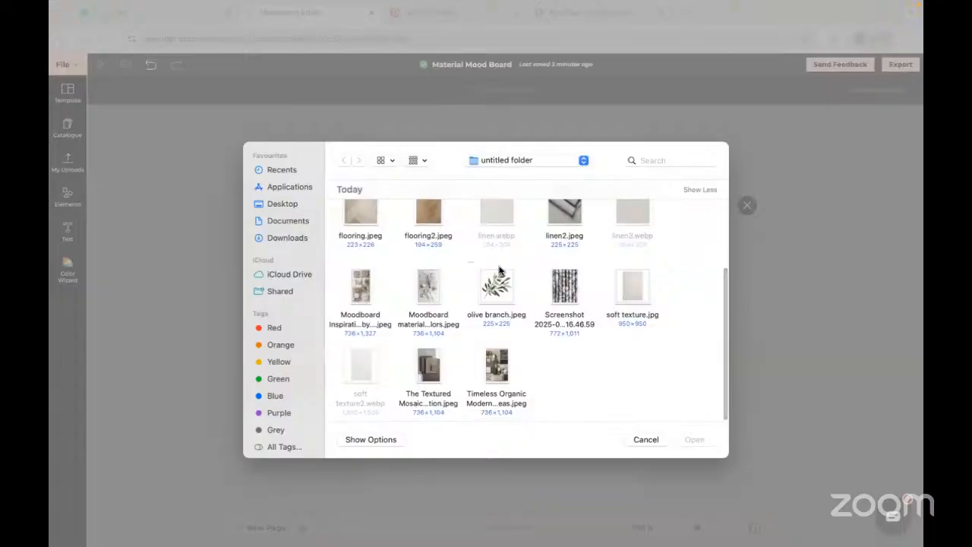
drag(466, 262, 645, 304)
click(687, 439)
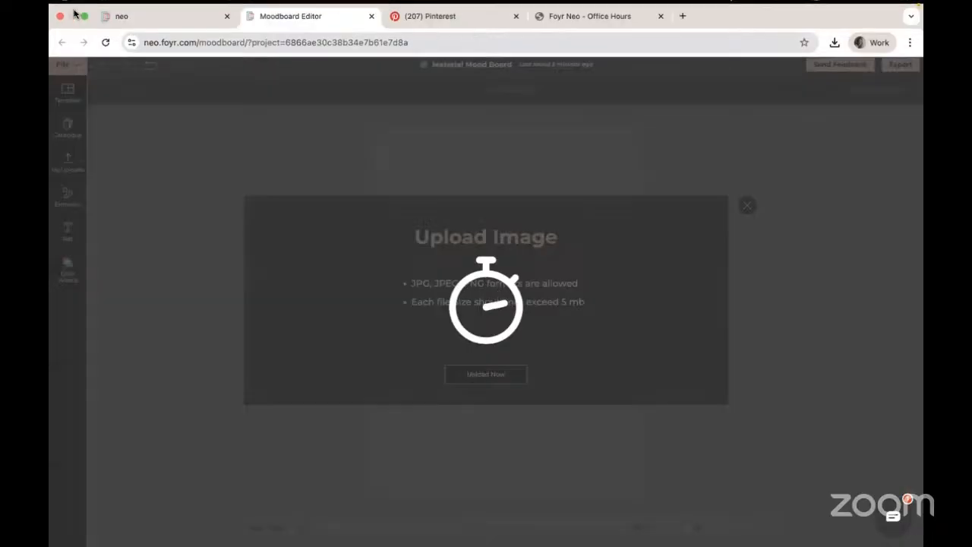
- Return to the Finder folder and rename soft texture2.webp to soft texture2.jpg, accepting the .jpg extension
click(88, 28)
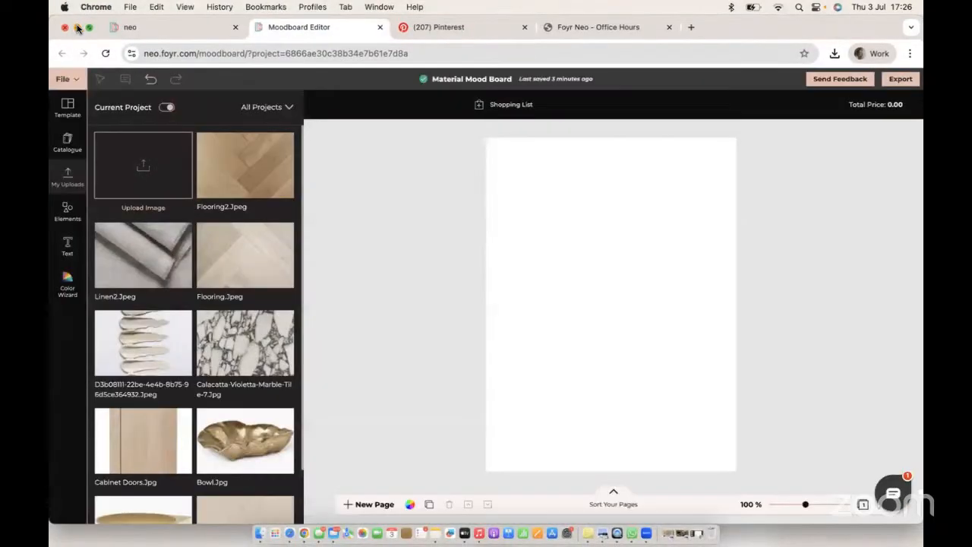
click(76, 28)
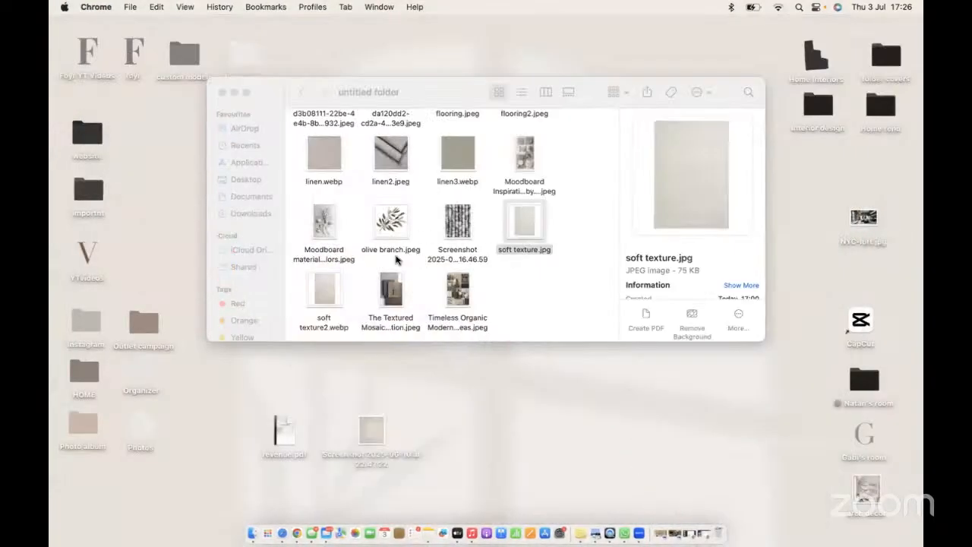
scroll(396, 259, down, 1)
right_click(326, 294)
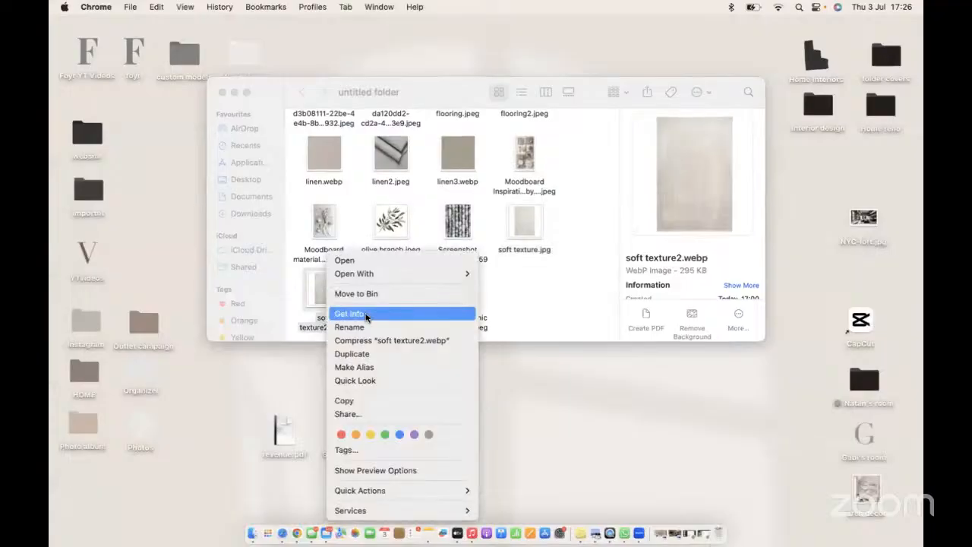
click(425, 328)
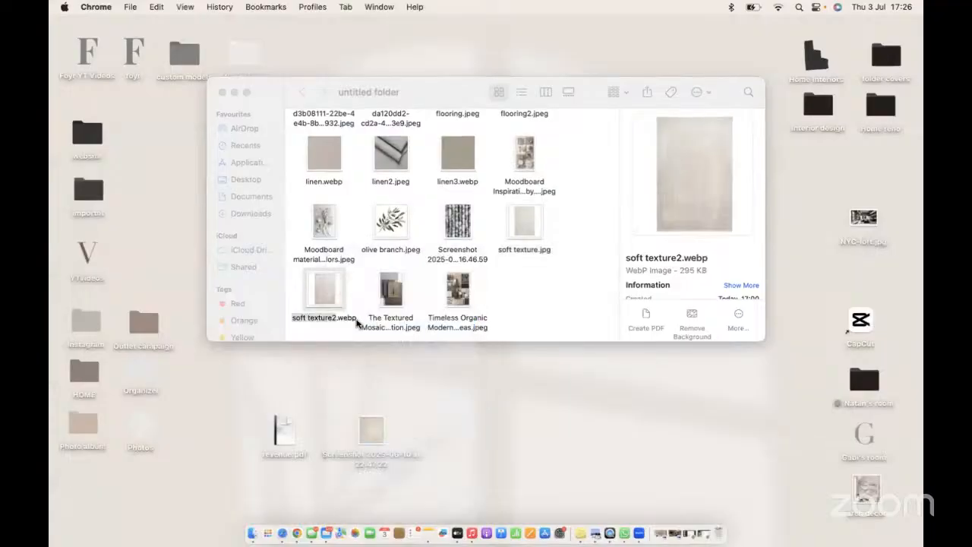
click(351, 320)
right_click(327, 297)
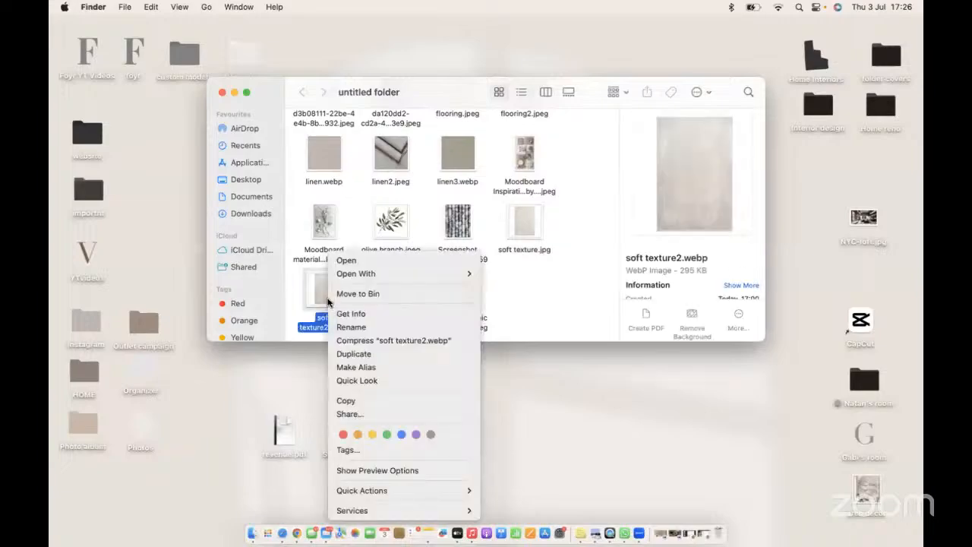
click(356, 326)
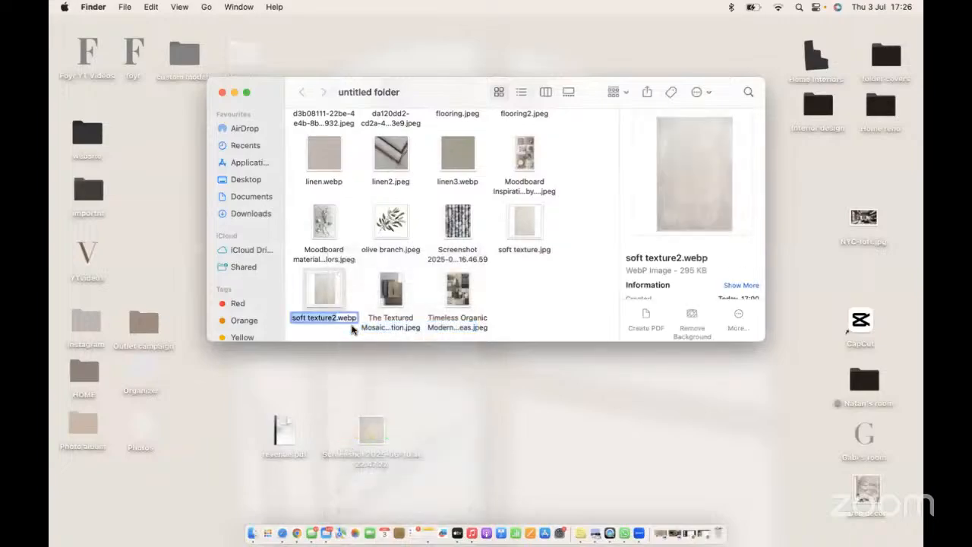
key(BackSpace)
key(BackSpace)
key(BackSpace)
key(BackSpace)
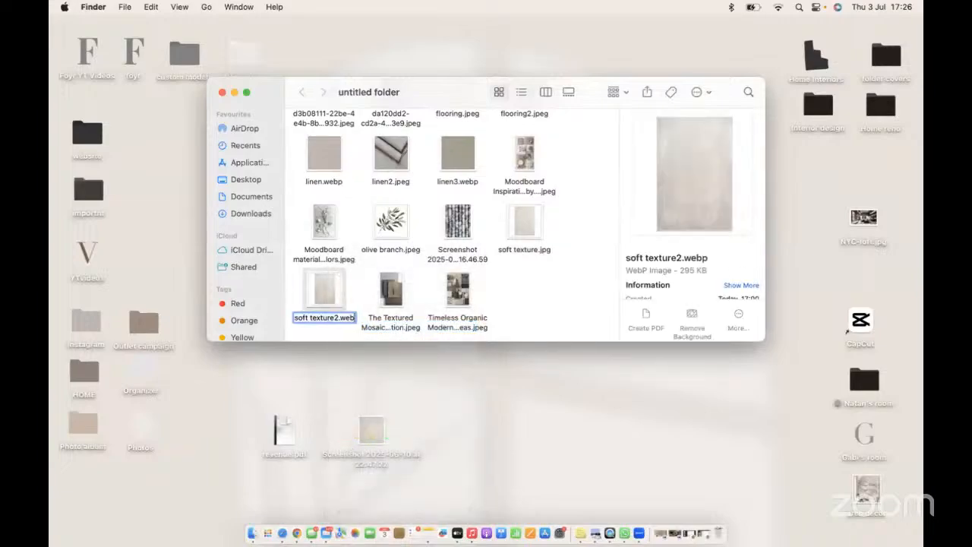
text(jpg)
key(Return)
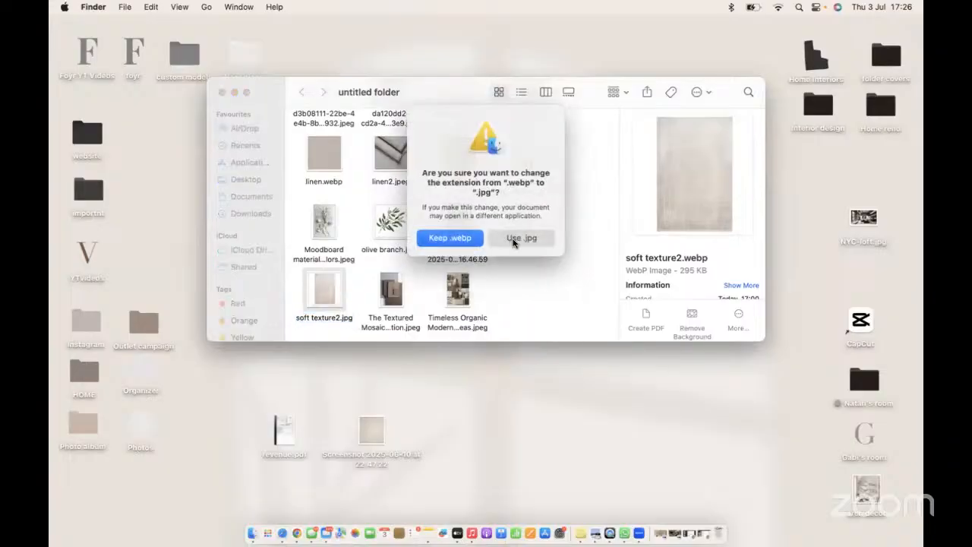
click(521, 238)
- Rename linen3.webp to linen3.jpg, accepting the .jpg extension
scroll(438, 230, up, 2)
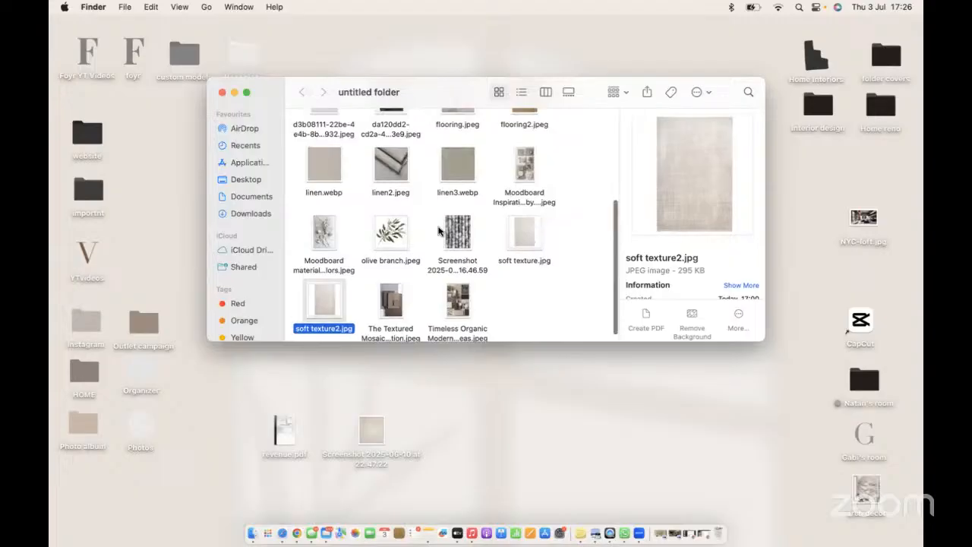
right_click(469, 199)
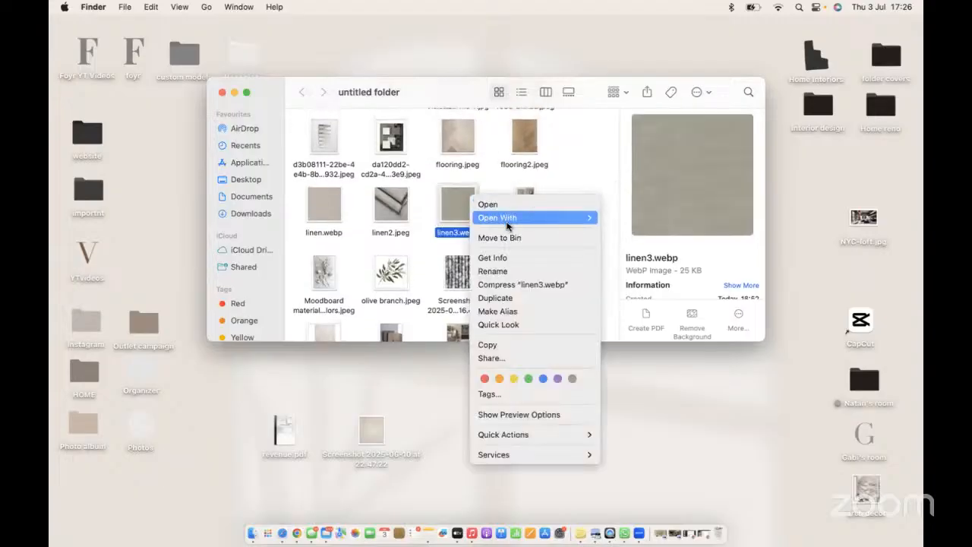
click(501, 271)
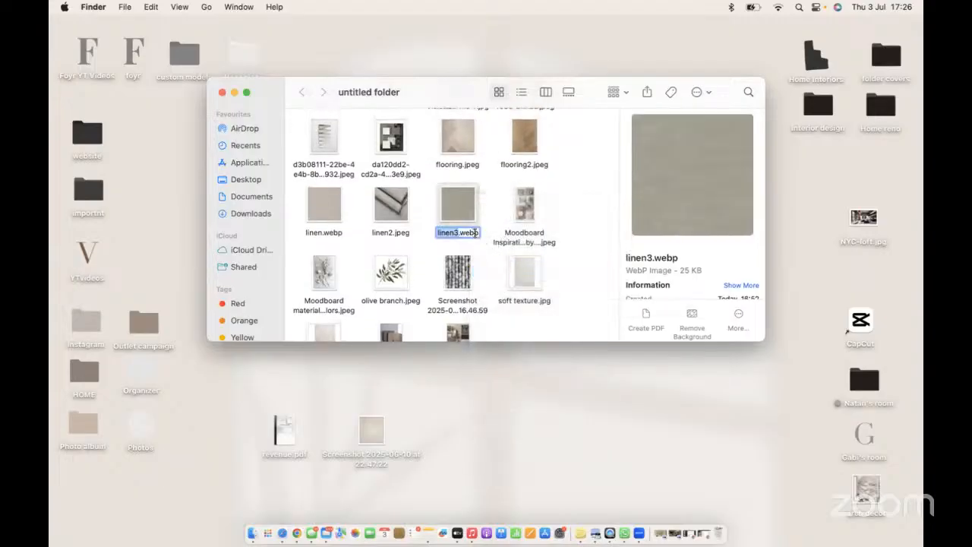
click(477, 232)
key(BackSpace)
key(BackSpace)
key(BackSpace)
key(BackSpace)
text(jpg)
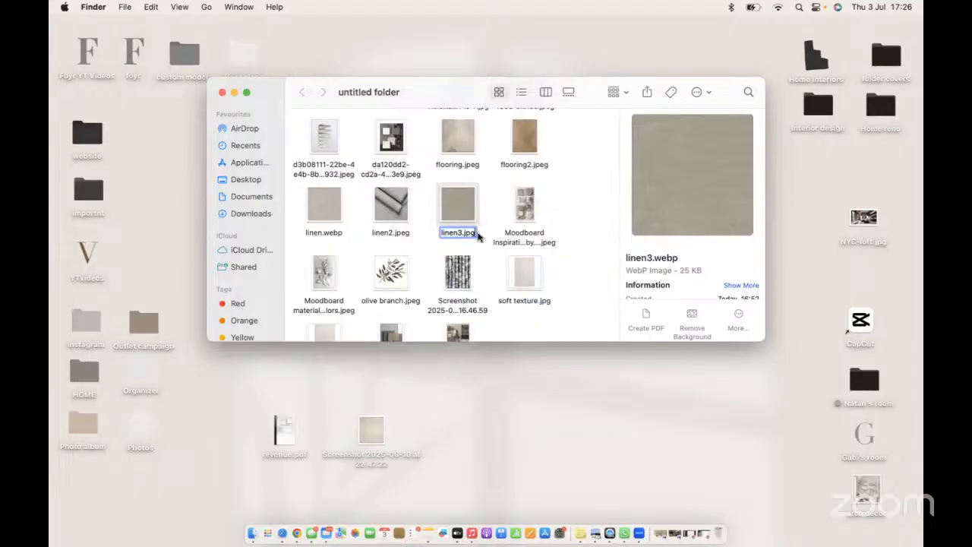
key(Return)
click(523, 239)
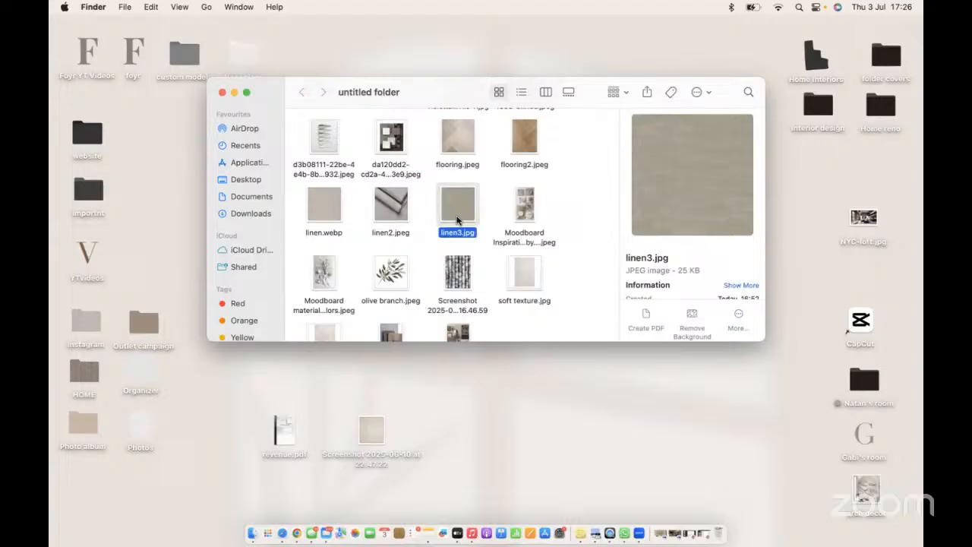
- Rename linen.webp to linen.jpg, accepting the .jpg extension
right_click(325, 203)
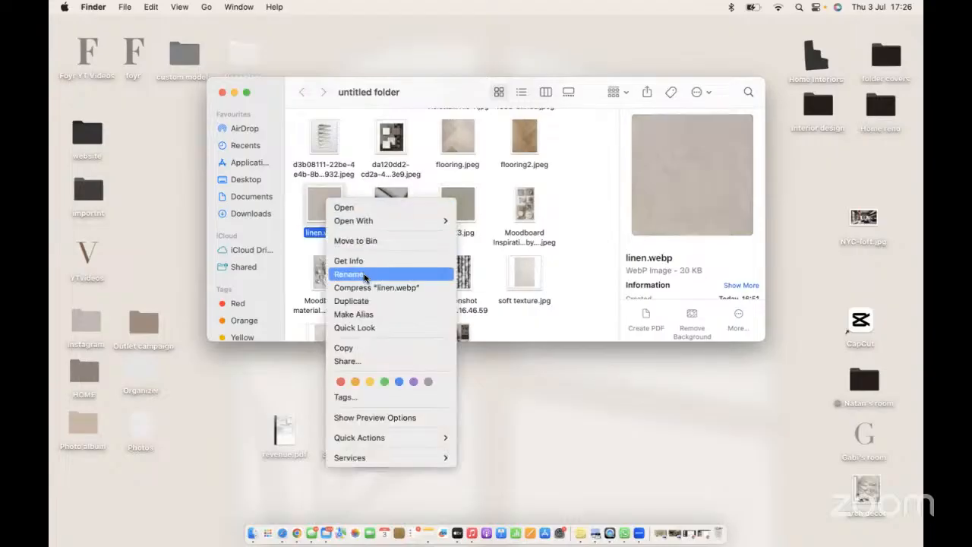
click(365, 273)
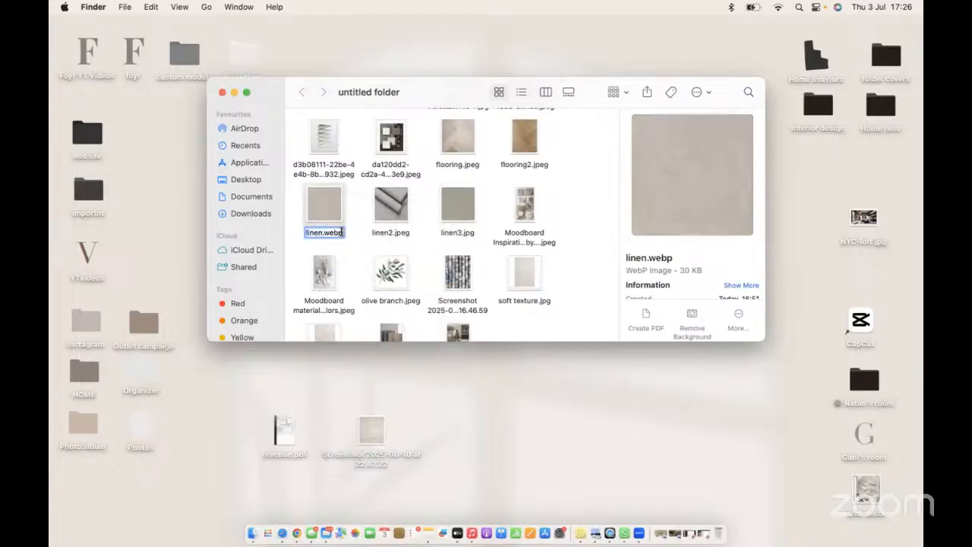
key(BackSpace)
key(BackSpace)
key(BackSpace)
key(BackSpace)
text(jpg)
key(Return)
click(520, 237)
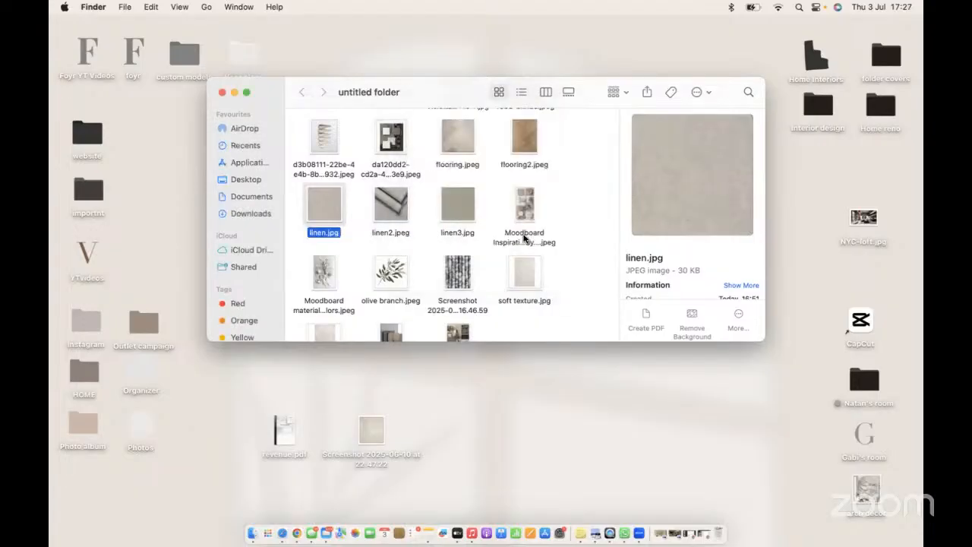
- Back in the Moodboard Editor, upload linen.jpg, linen3.jpg and soft texture2.jpg together to My Uploads
click(297, 532)
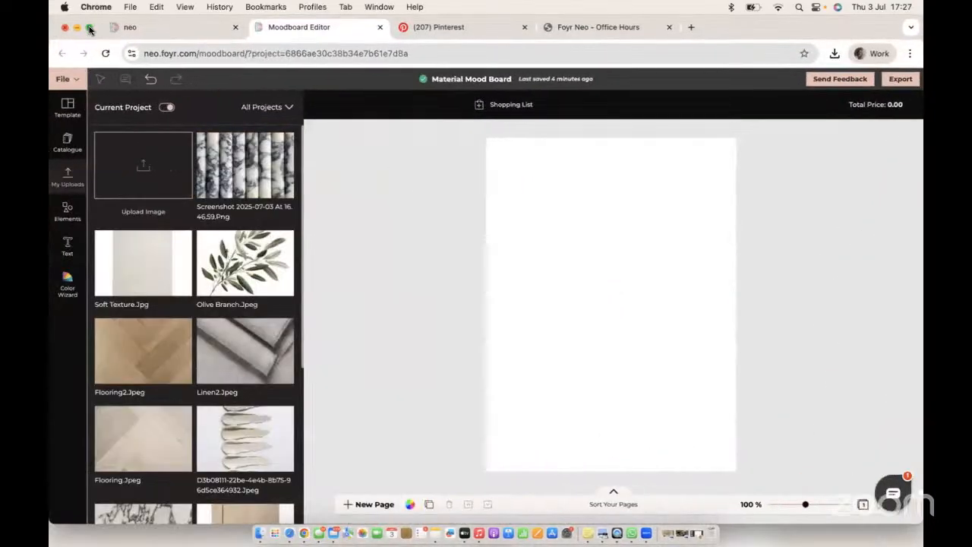
click(90, 28)
click(167, 94)
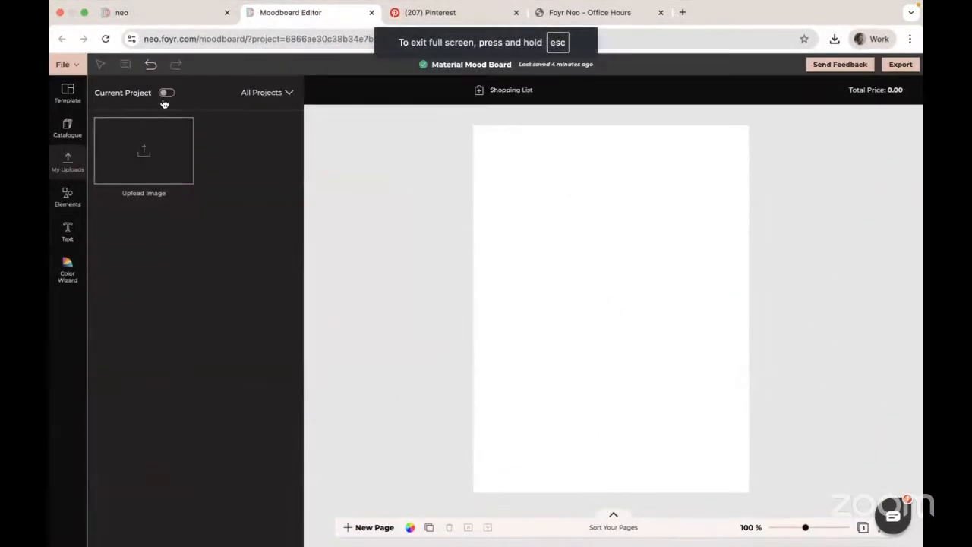
click(143, 150)
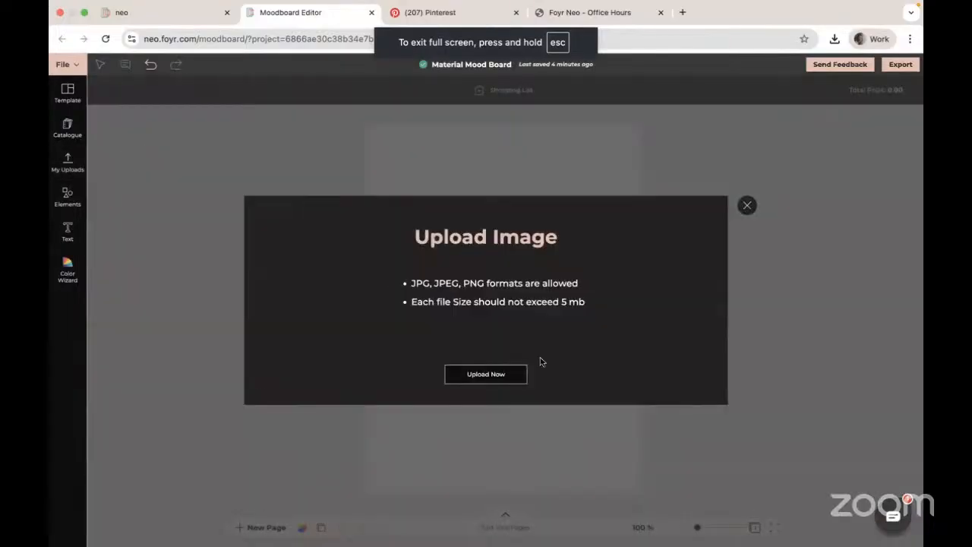
click(493, 382)
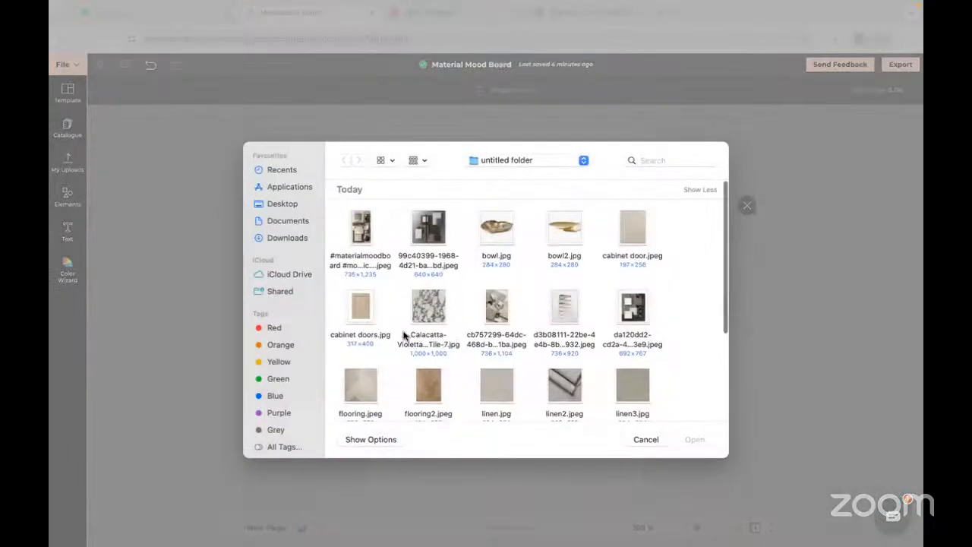
scroll(435, 345, down, 3)
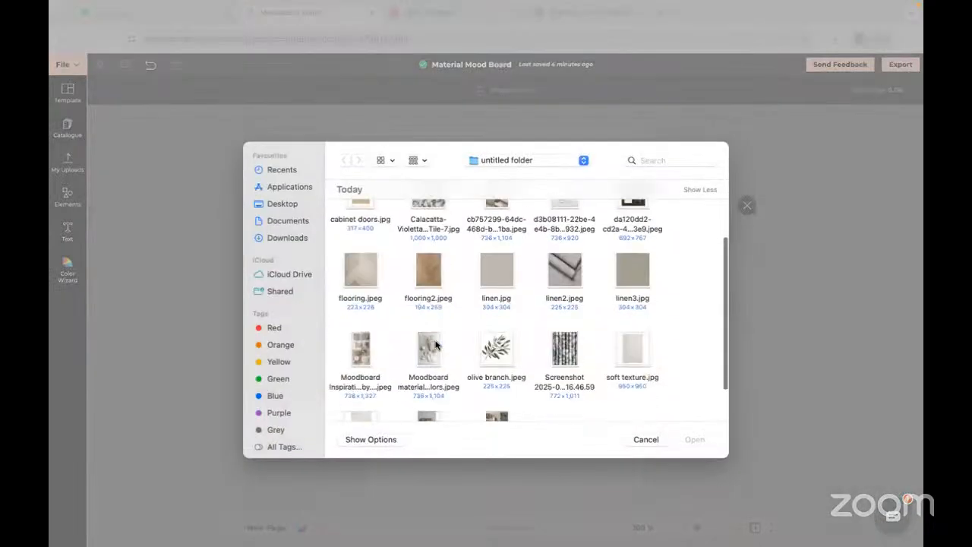
click(497, 263)
super+click(632, 262)
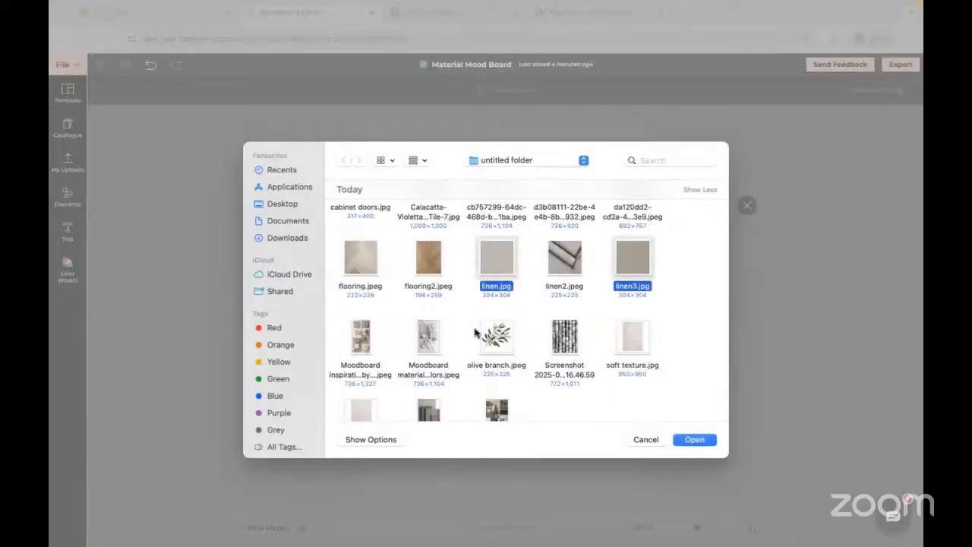
scroll(400, 339, down, 2)
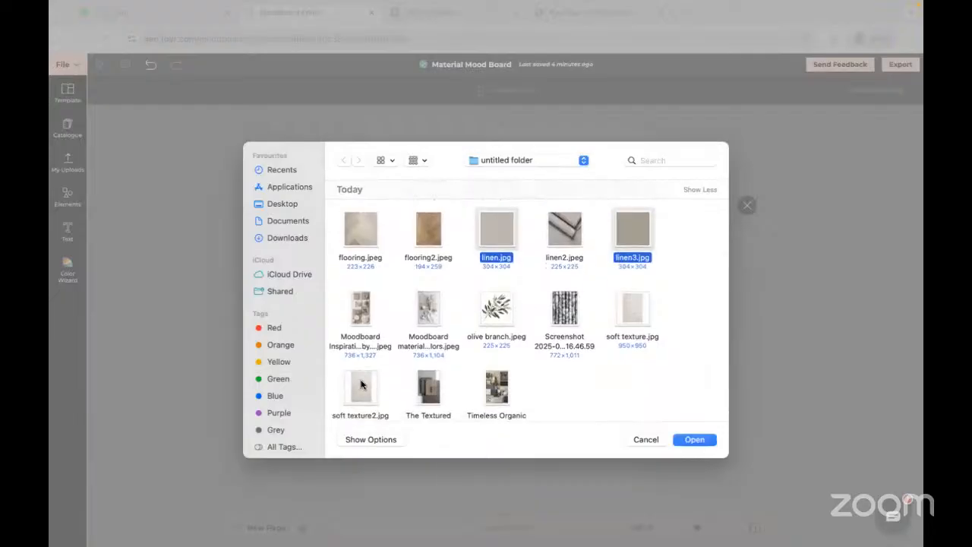
super+click(361, 385)
click(694, 438)
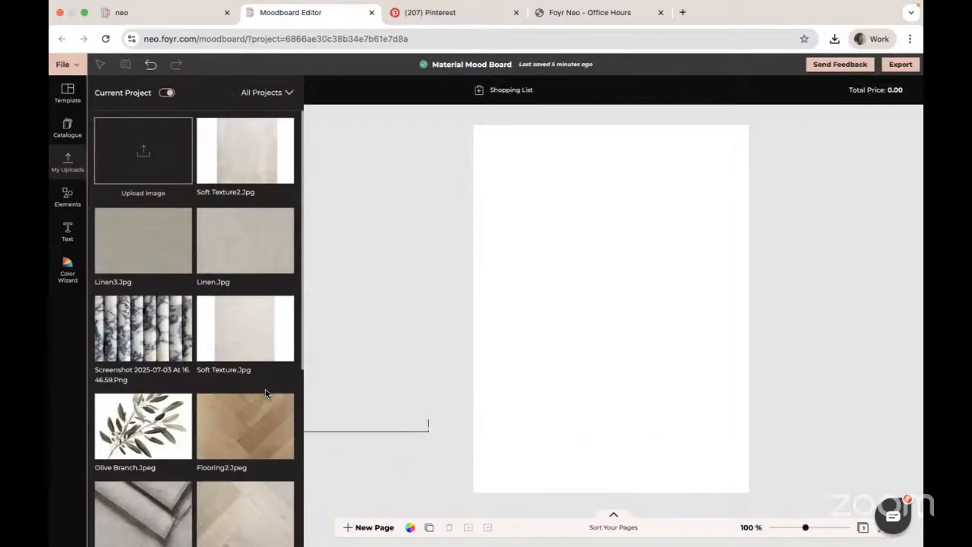
- Add the Flooring.Jpeg upload to the board page
scroll(265, 393, down, 3)
scroll(265, 393, down, 1)
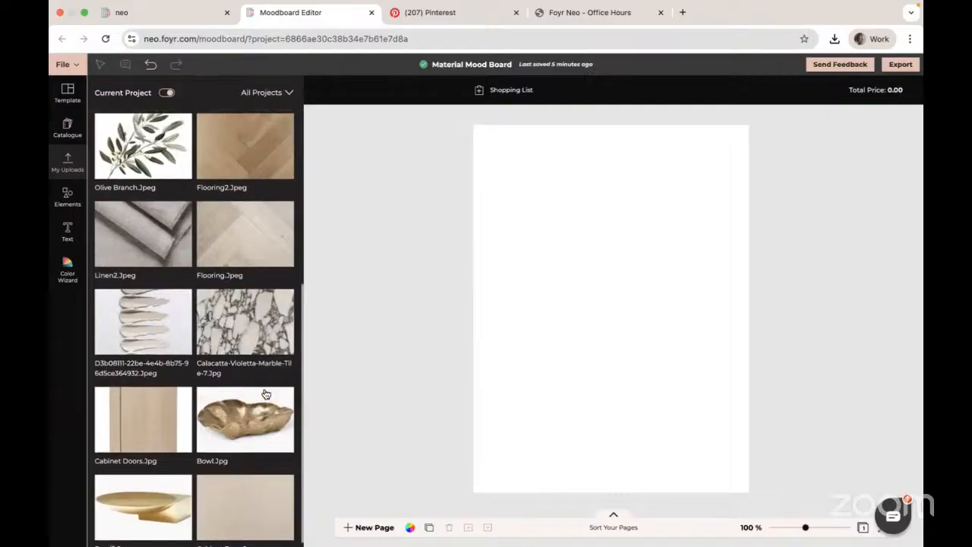
scroll(266, 342, up, 2)
scroll(258, 342, down, 1)
scroll(259, 403, down, 1)
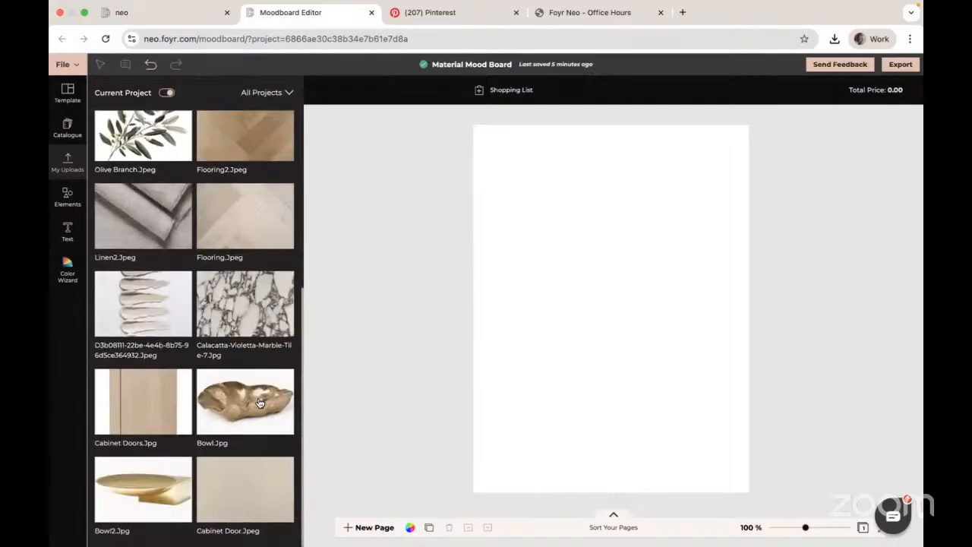
click(238, 222)
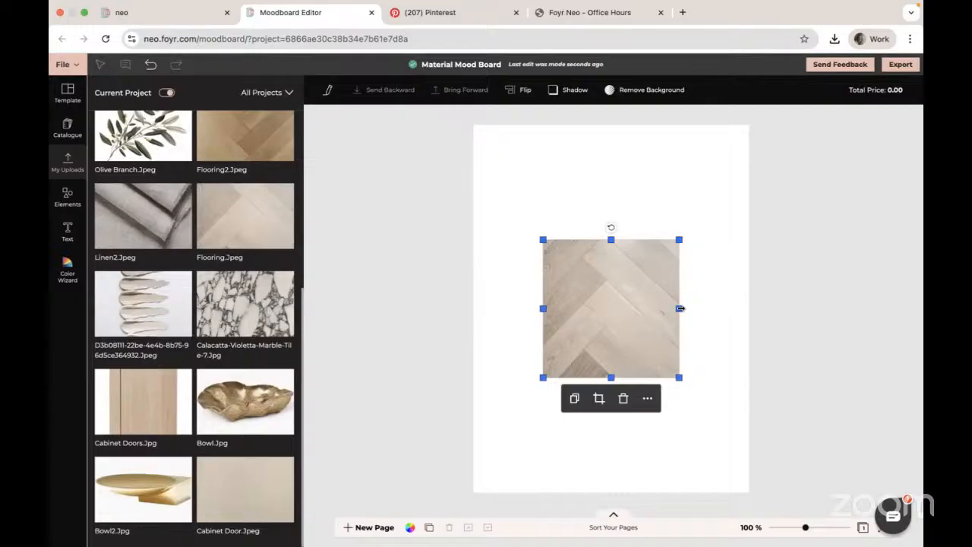
- Resize the flooring image into a tall, narrow rectangle
drag(678, 309, 636, 306)
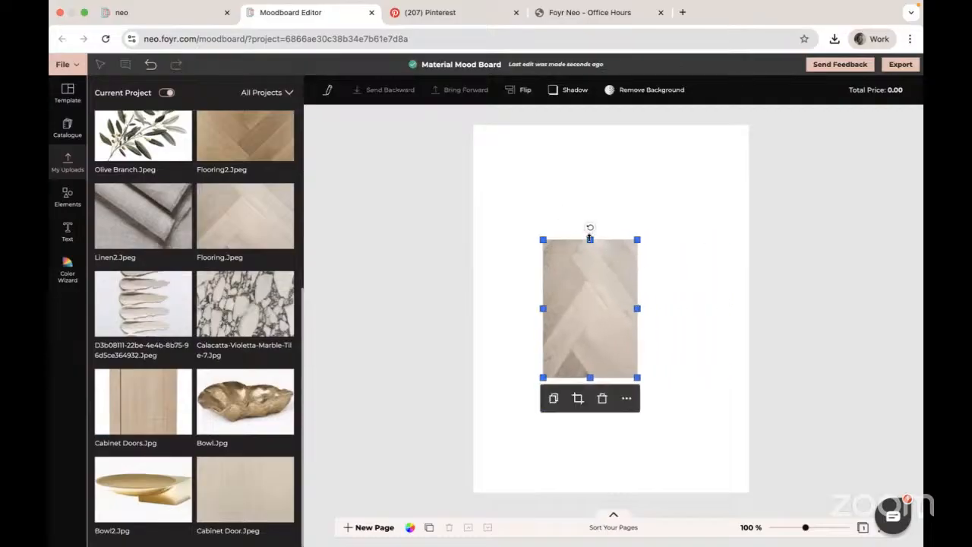
drag(590, 238, 590, 214)
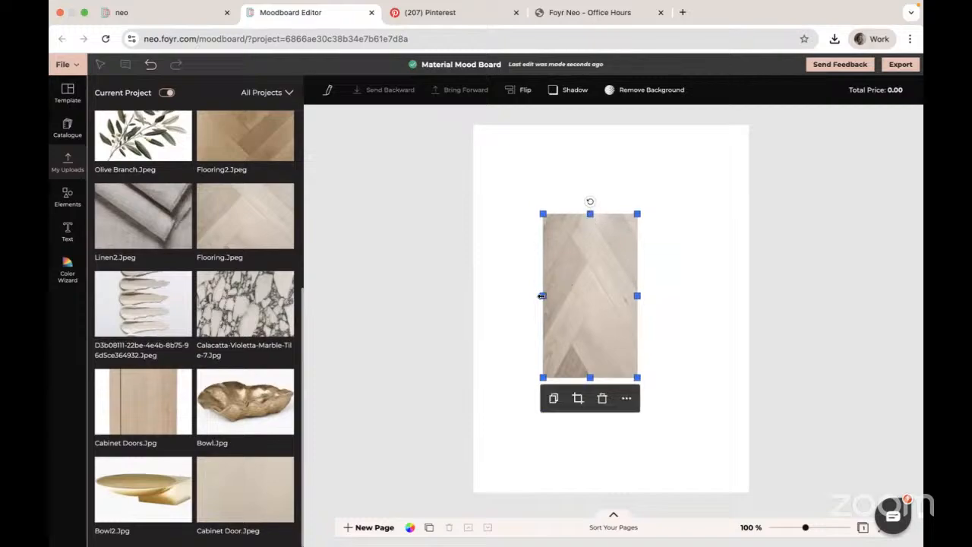
drag(541, 295, 529, 296)
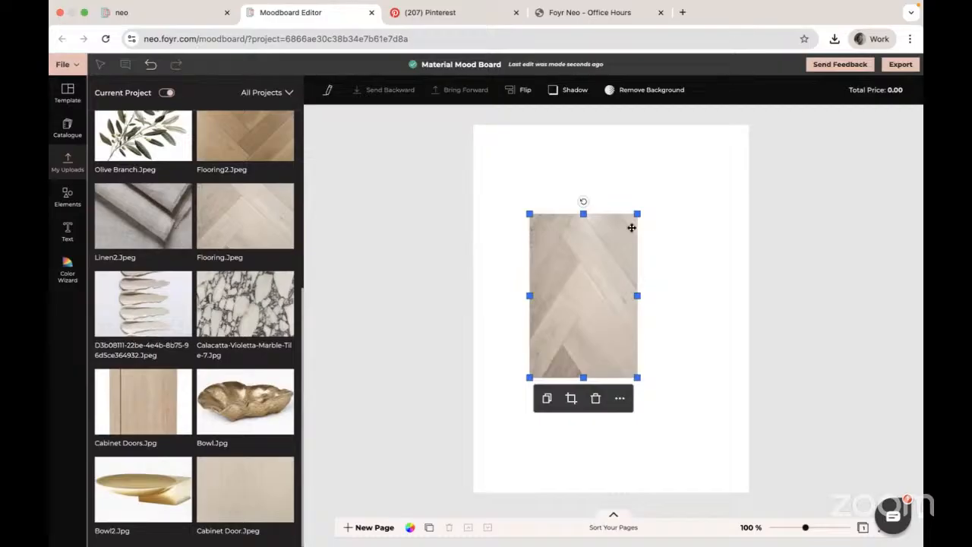
click(571, 399)
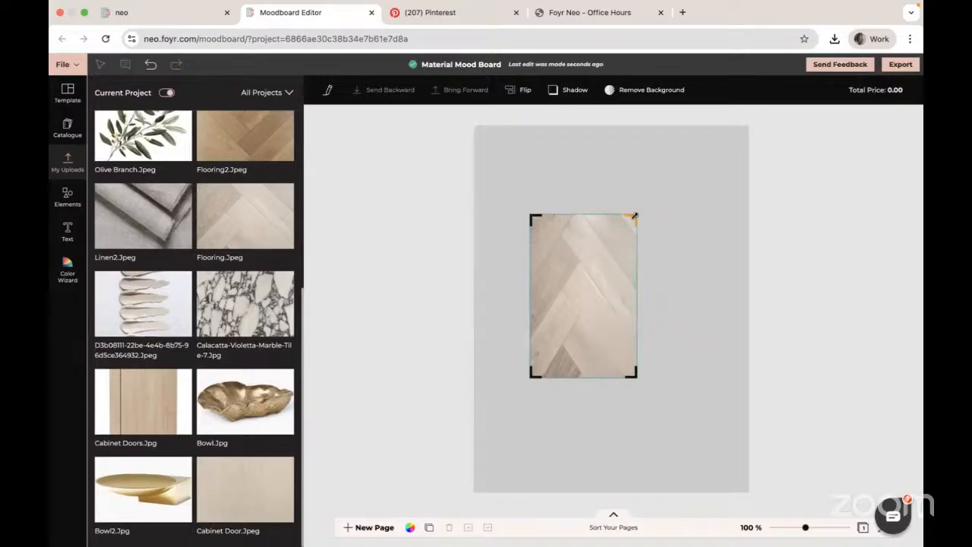
click(612, 406)
drag(612, 406, 590, 280)
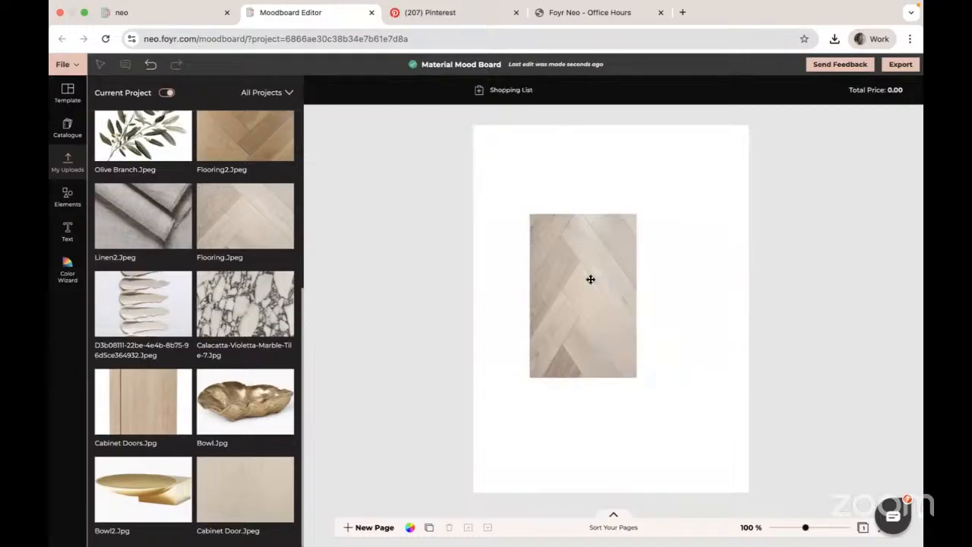
click(590, 279)
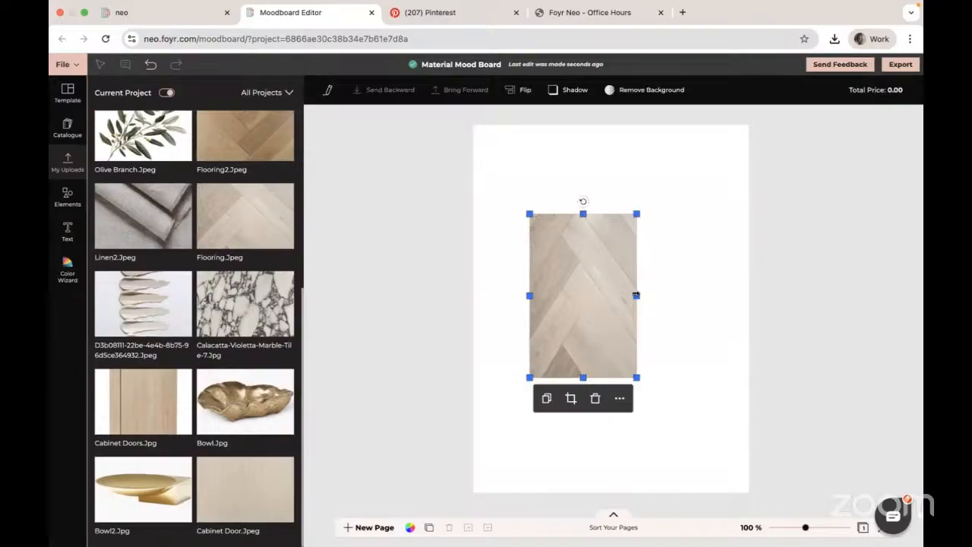
- Enlarge the flooring image and move it to the lower left of the page
drag(636, 295, 683, 295)
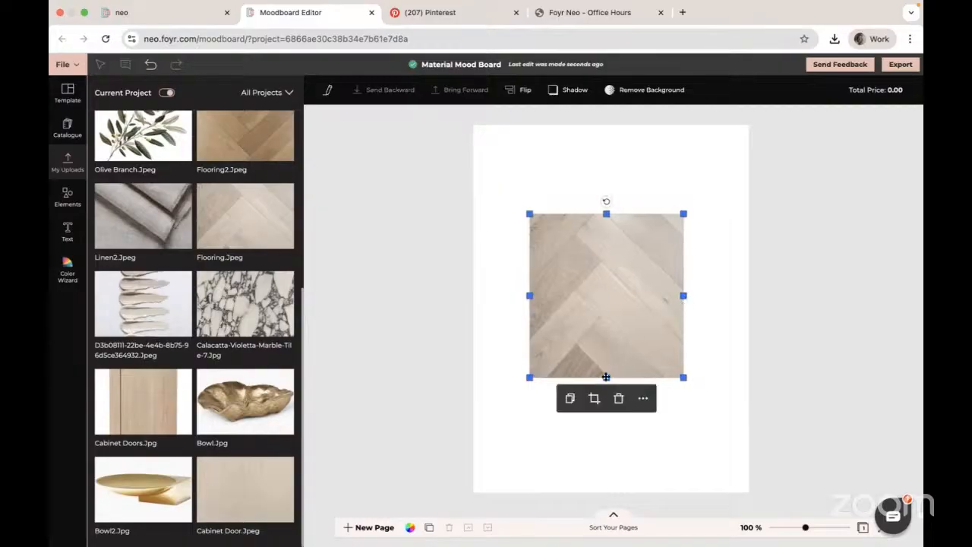
drag(605, 377, 606, 419)
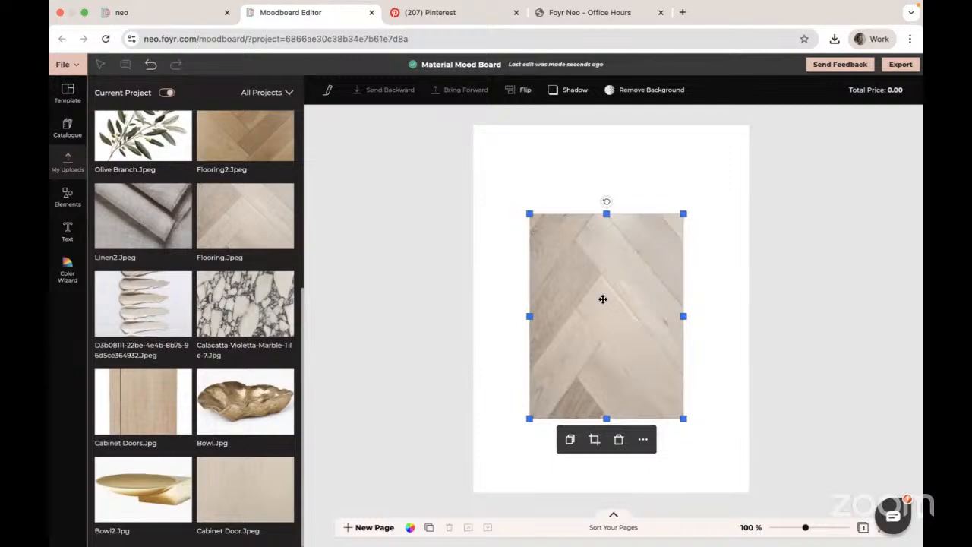
drag(602, 299, 563, 360)
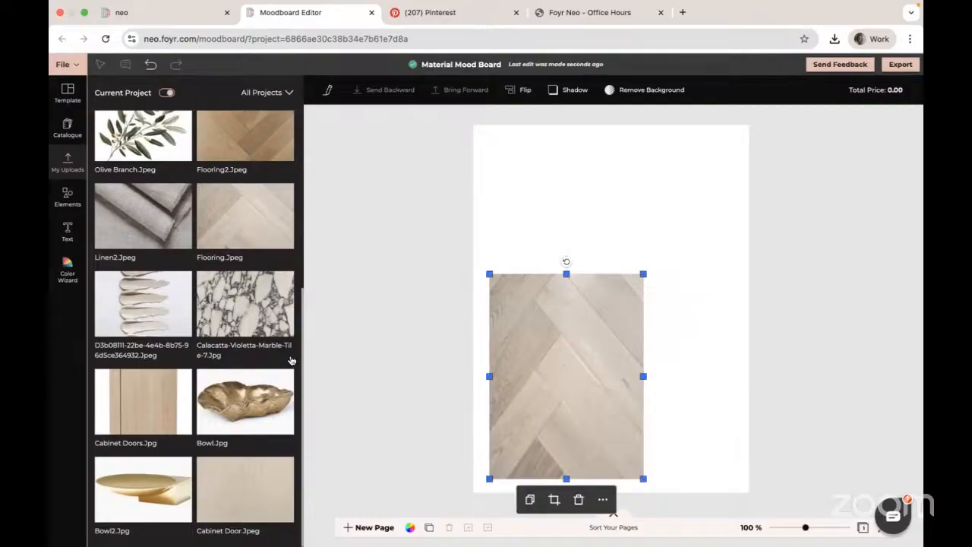
- Add the Cabinet Door.Jpeg image and place it overlapping the flooring's upper right corner
click(237, 491)
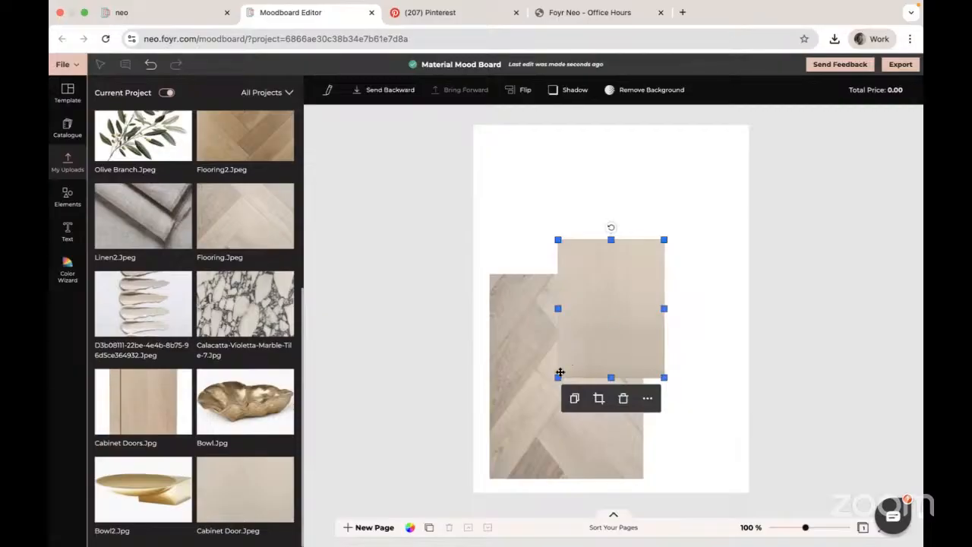
mouse_move(557, 376)
mouse_down()
mouse_move(579, 347)
mouse_move(562, 360)
mouse_up()
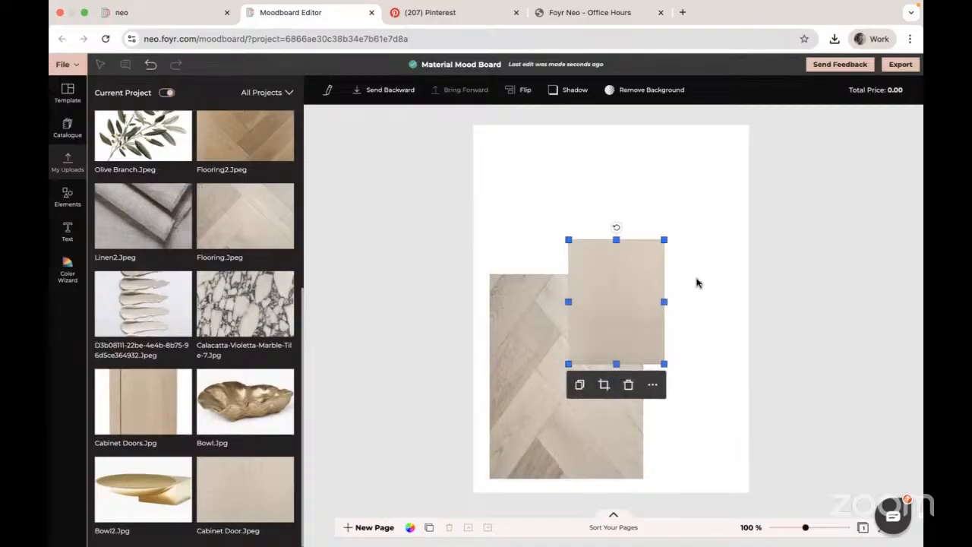
drag(631, 293, 626, 289)
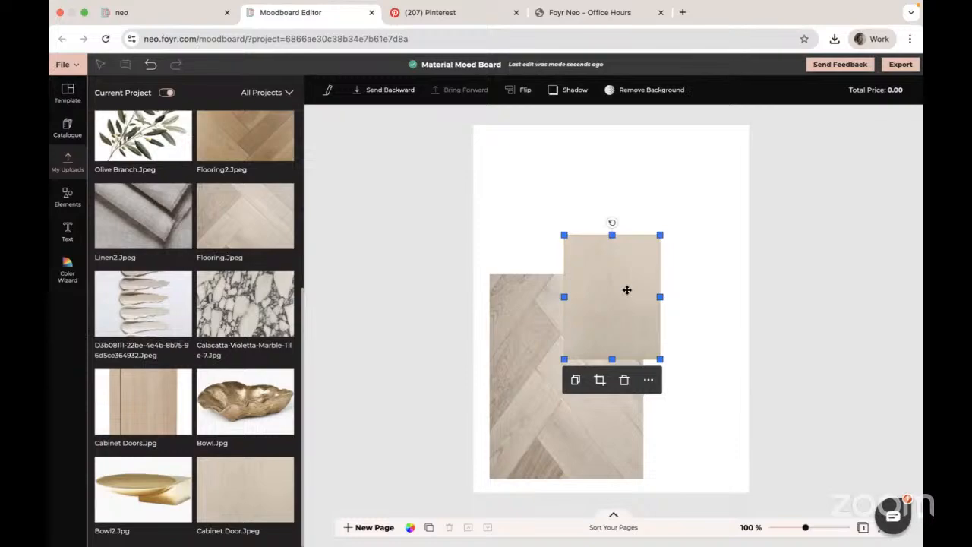
click(699, 268)
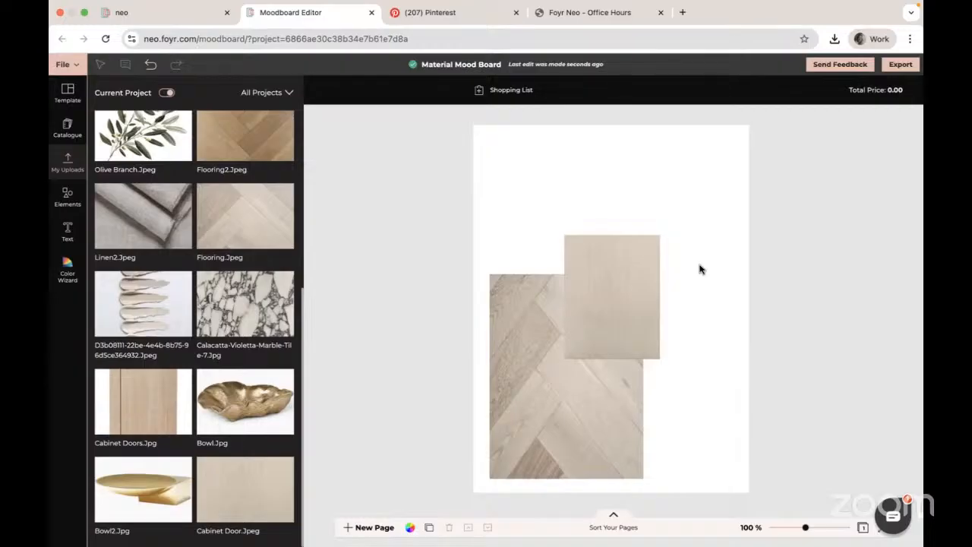
- Make the flooring image narrower and shorter from its top edge
click(566, 388)
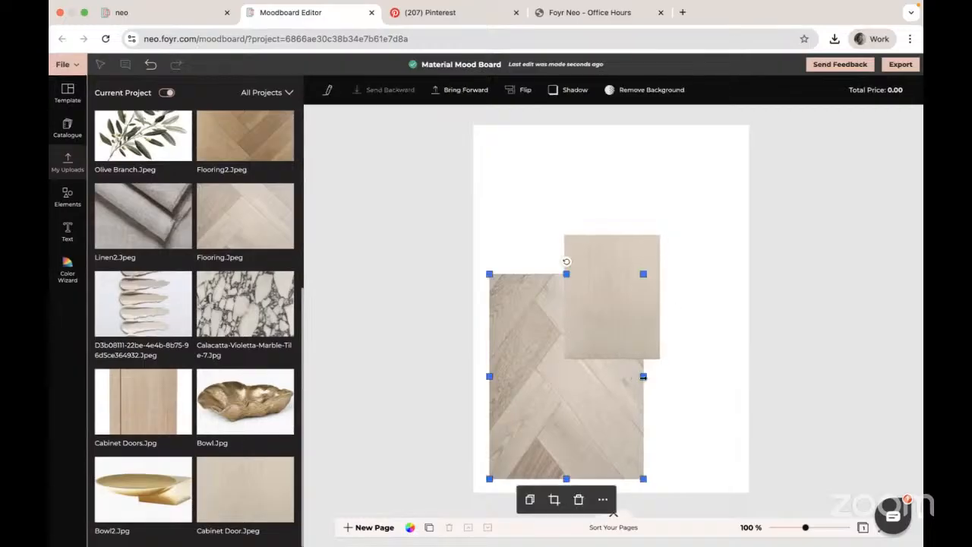
drag(643, 376, 616, 376)
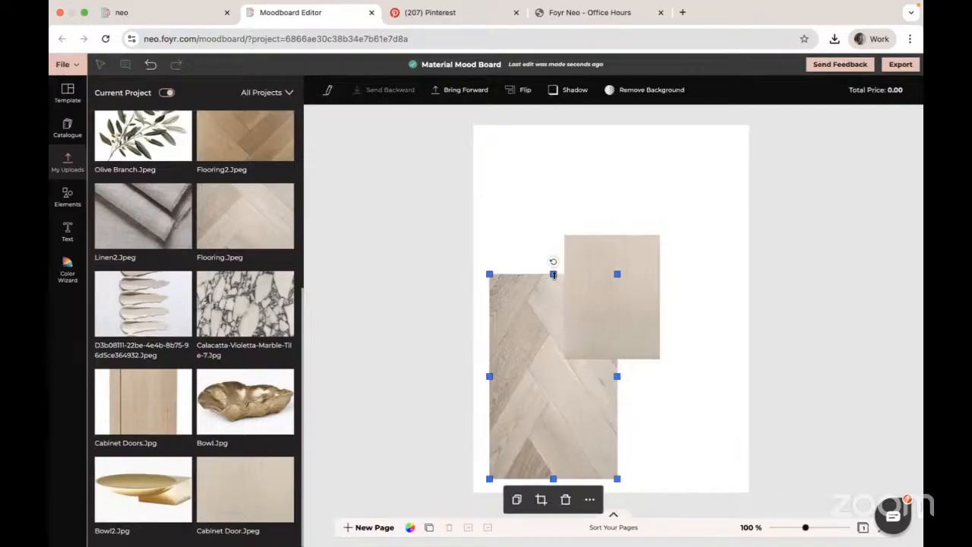
drag(552, 275, 596, 316)
click(599, 309)
double_click(596, 316)
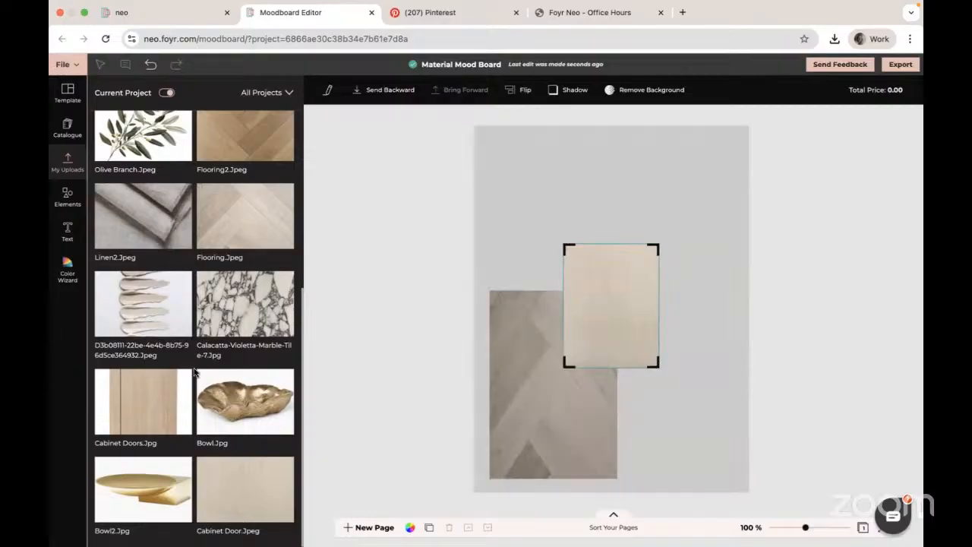
- Add the Calacatta-Violetta marble tile image and move it over the flooring's lower right
click(248, 305)
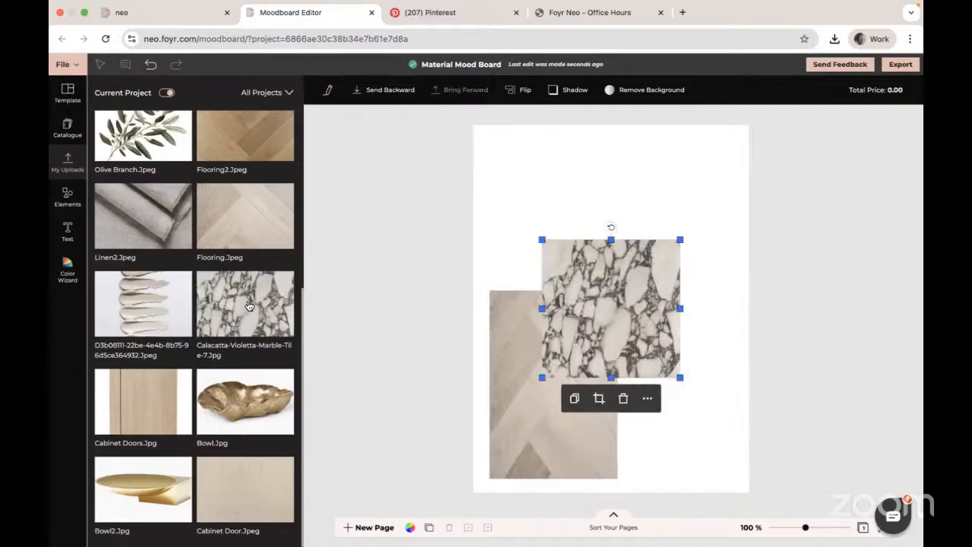
drag(619, 317, 632, 384)
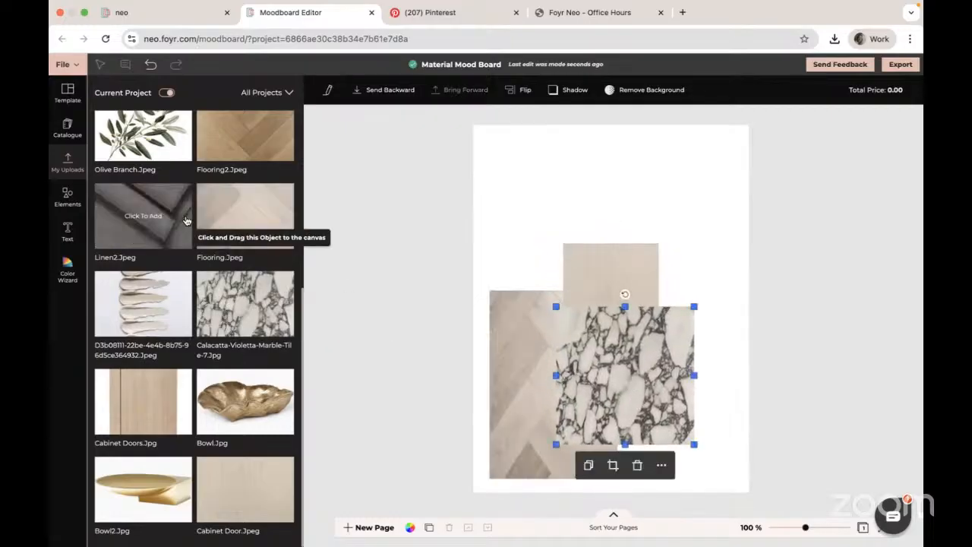
- Add the fluted marble screenshot image and nudge it onto the cabinet door image
scroll(152, 227, up, 3)
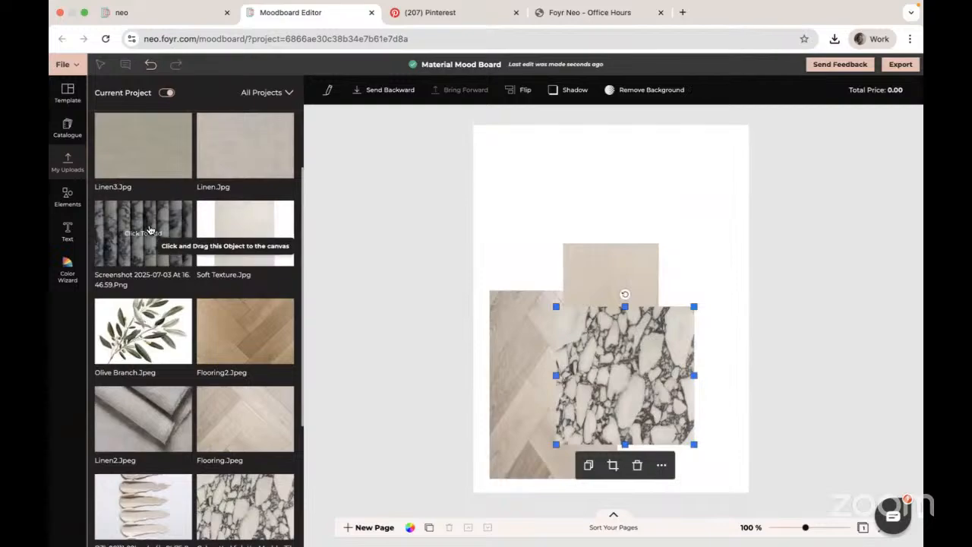
click(150, 230)
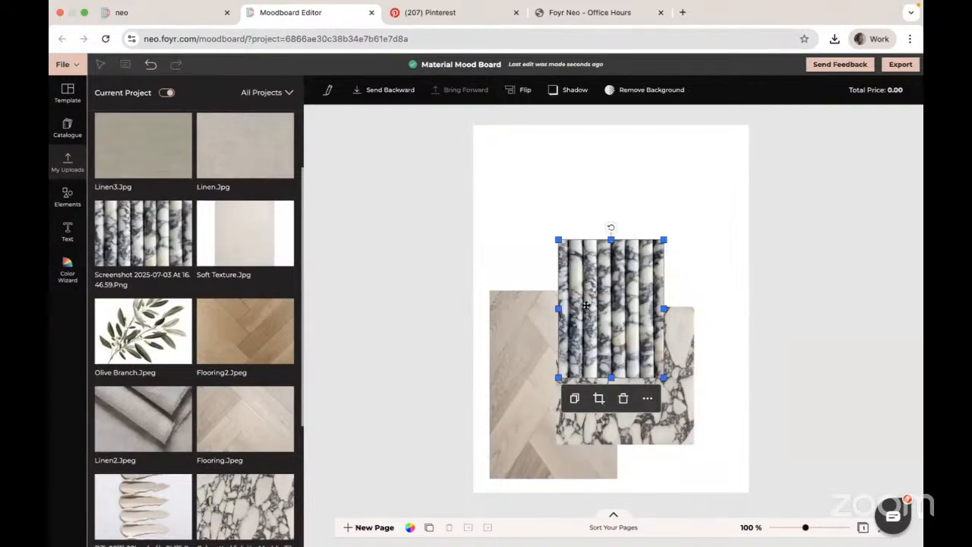
drag(559, 308, 568, 308)
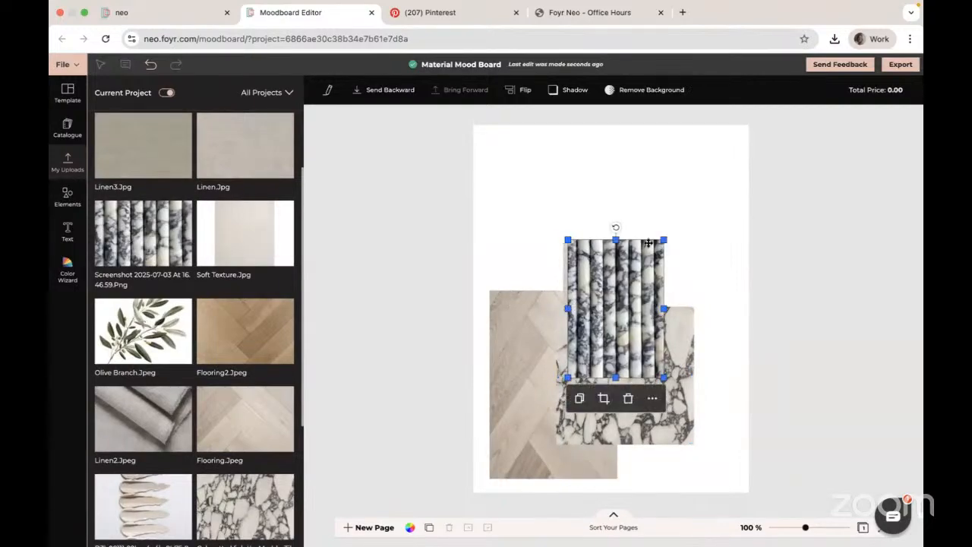
- Shrink the fluted marble image from its edges and move it beside the cabinet door image's upper right corner
drag(616, 240, 615, 293)
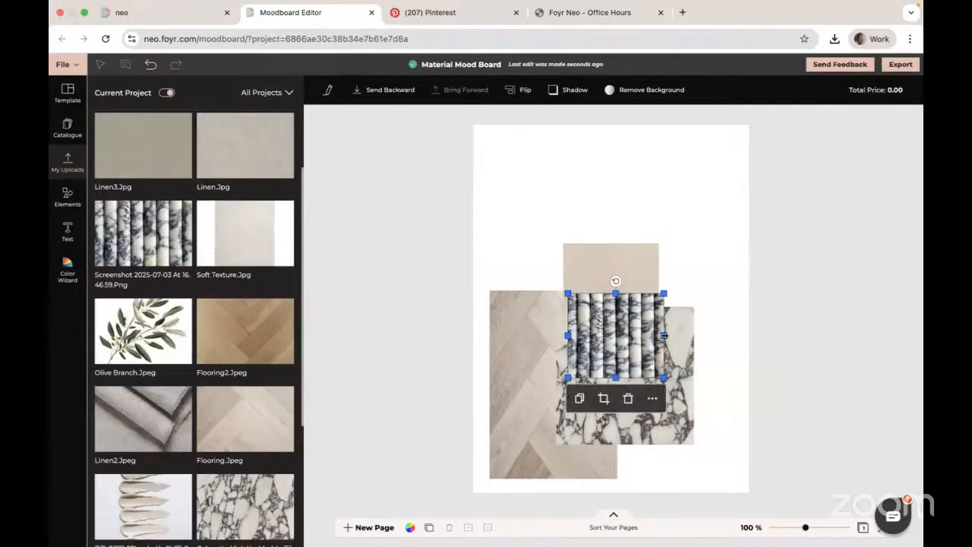
drag(664, 335, 634, 335)
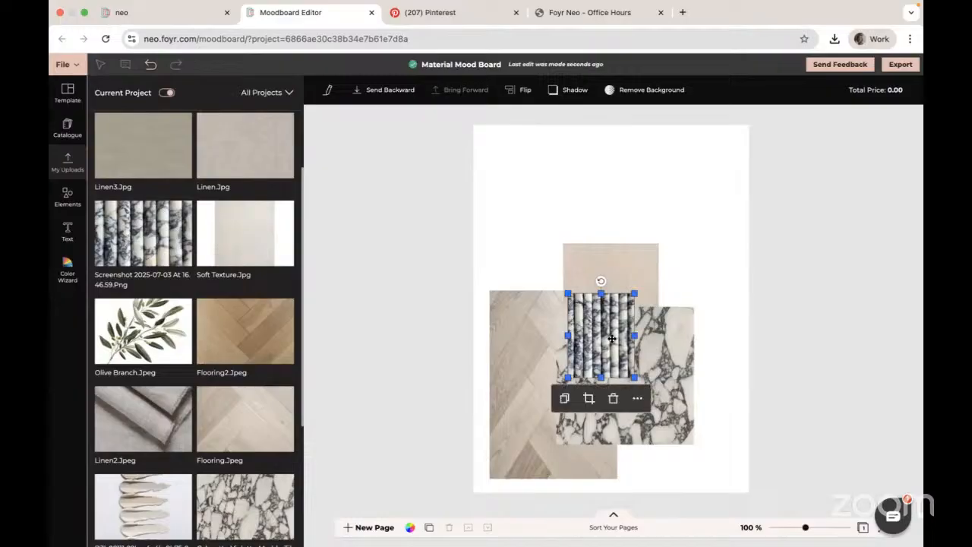
drag(568, 335, 578, 335)
drag(605, 293, 605, 309)
drag(612, 351, 674, 274)
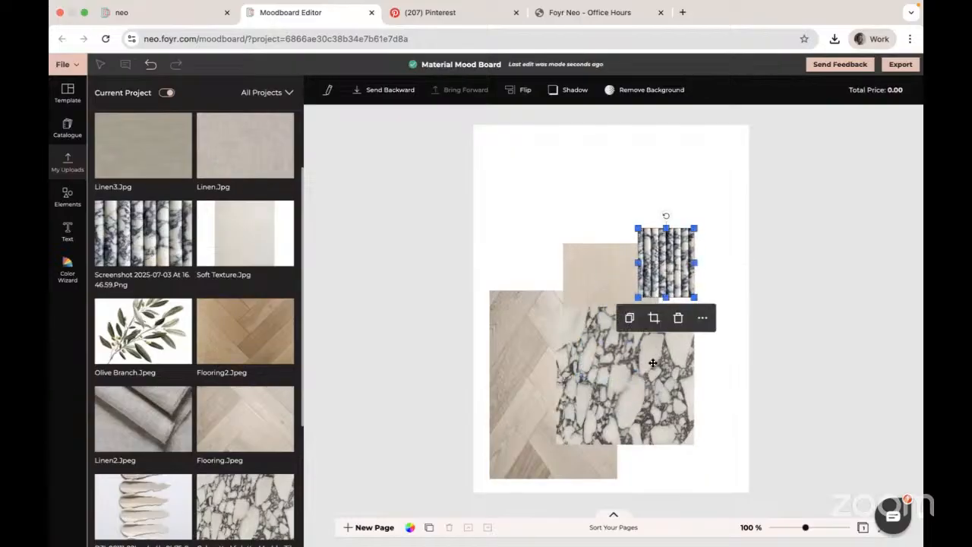
- Shrink the Calacatta marble tile from its top and left edges, lower it, and set the fluted marble image onto its upper right
click(599, 314)
drag(624, 308, 624, 341)
drag(556, 392, 600, 392)
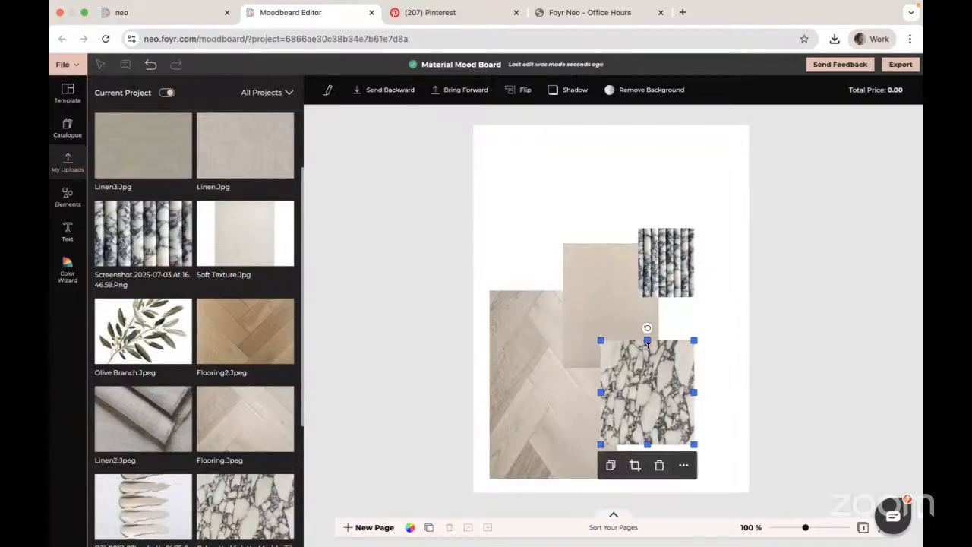
drag(646, 340, 633, 407)
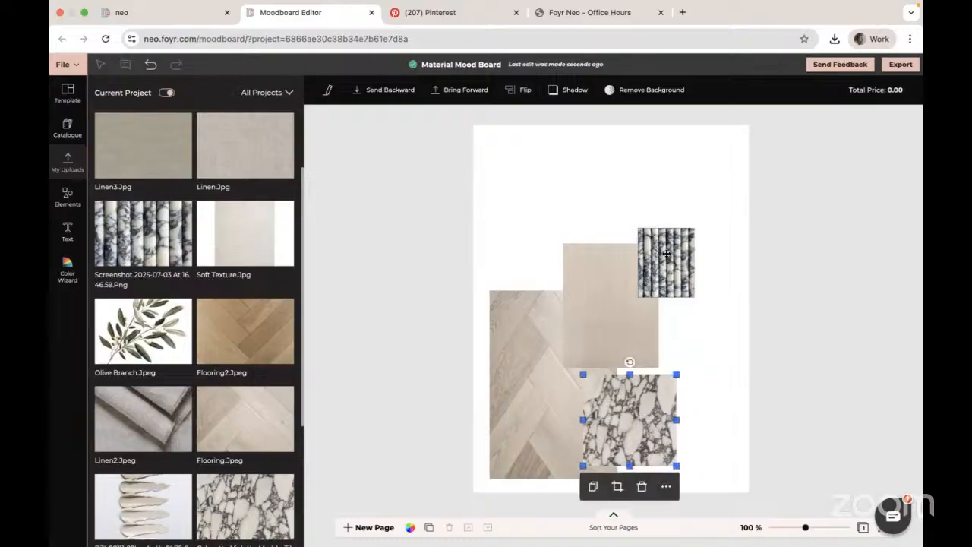
drag(666, 253, 664, 357)
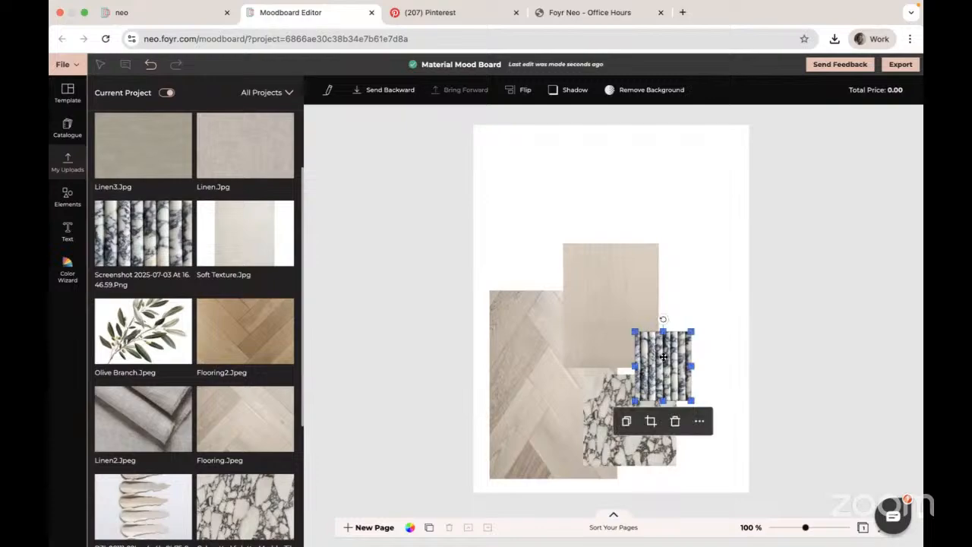
- Add the Linen3.Jpg image, shrink it to a small swatch and place it right of the cabinet door image's top
scroll(164, 416, down, 3)
scroll(164, 414, down, 1)
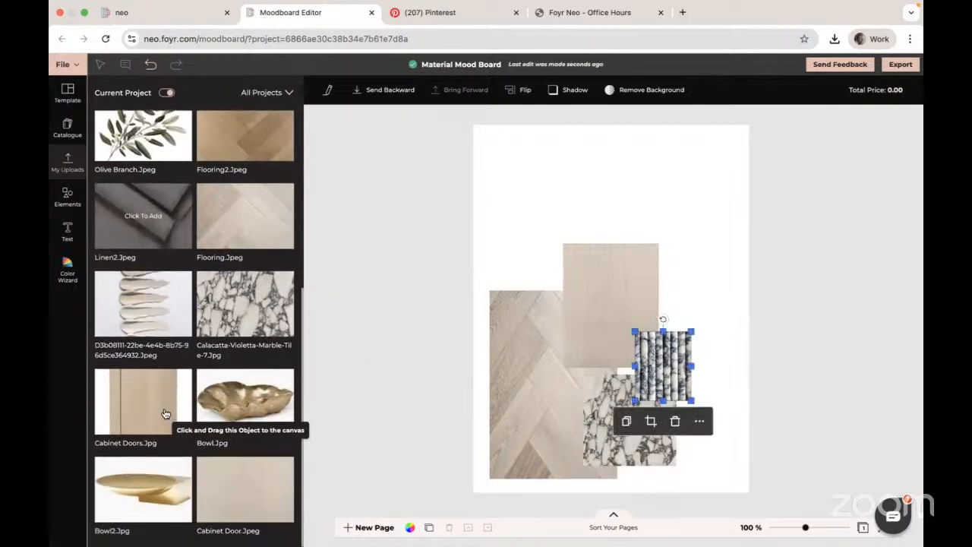
scroll(164, 414, up, 5)
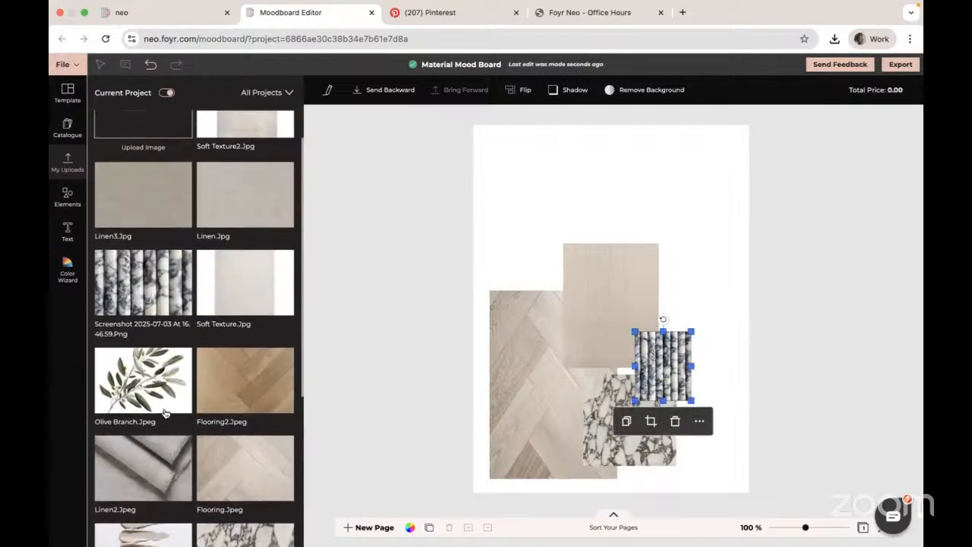
scroll(164, 414, down, 1)
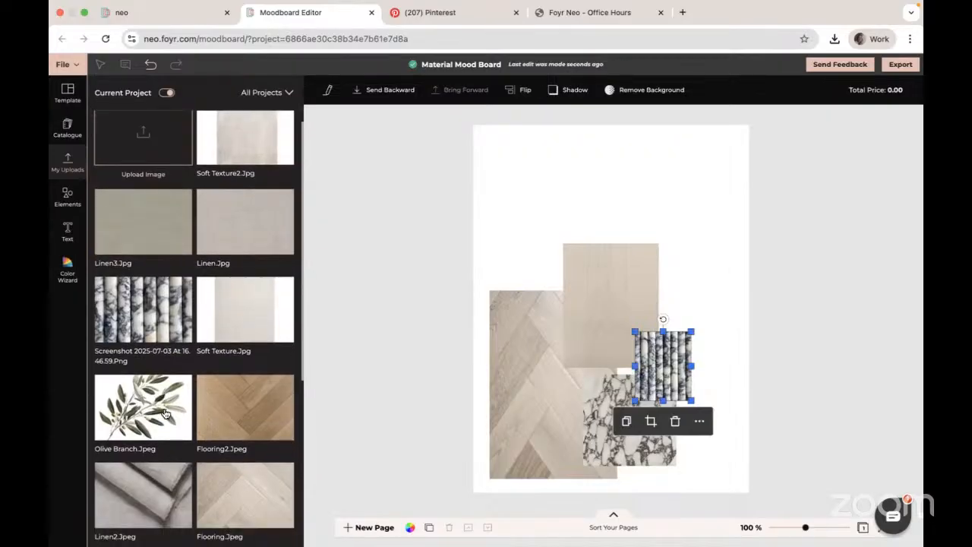
click(143, 221)
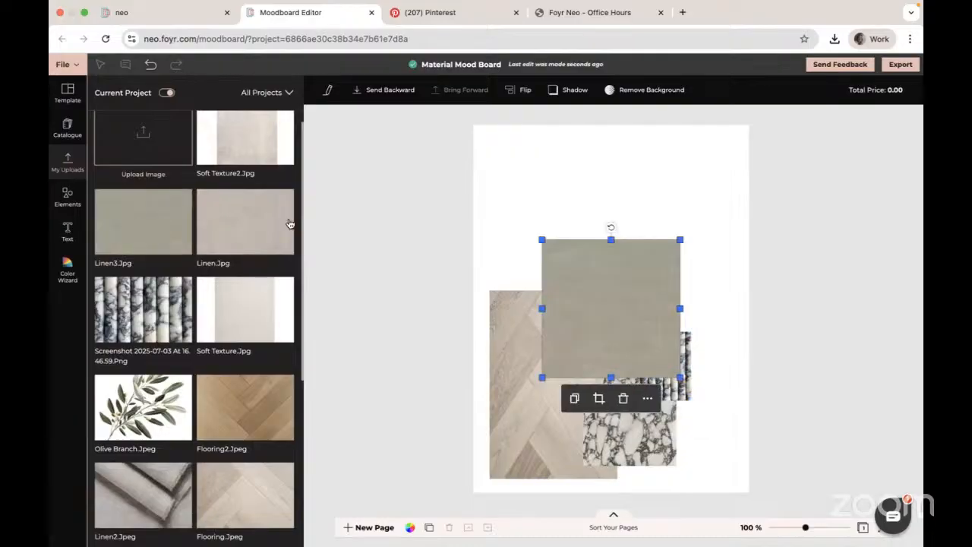
drag(611, 240, 613, 311)
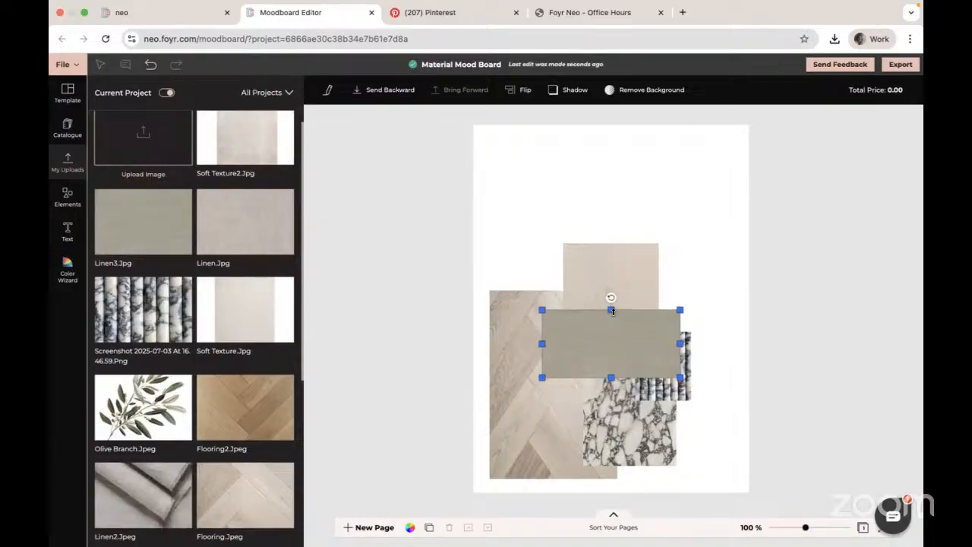
drag(542, 343, 700, 272)
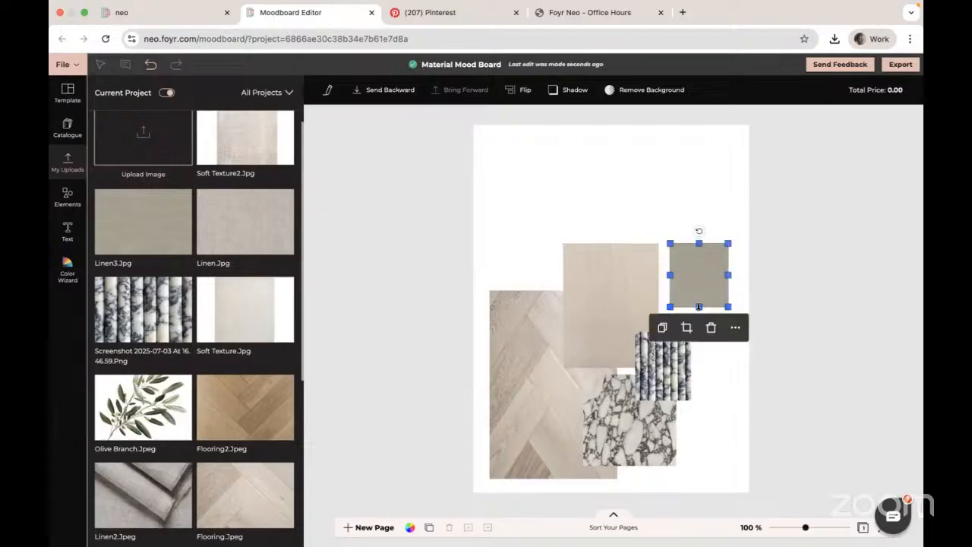
drag(699, 306, 698, 302)
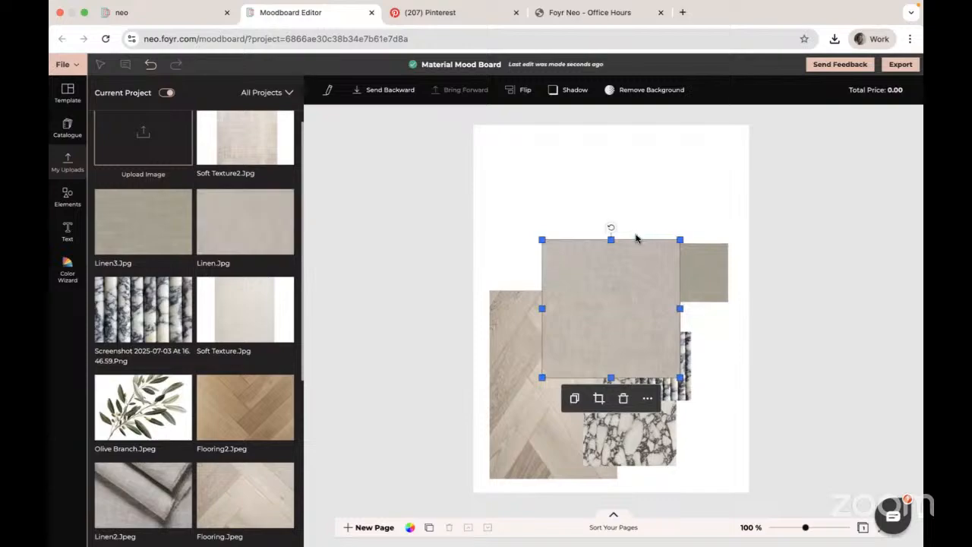
- Add the Linen.Jpg image, shrink it and place it above the Linen3 swatch, overlapping its top
drag(610, 239, 610, 302)
drag(543, 339, 624, 340)
drag(652, 301, 707, 228)
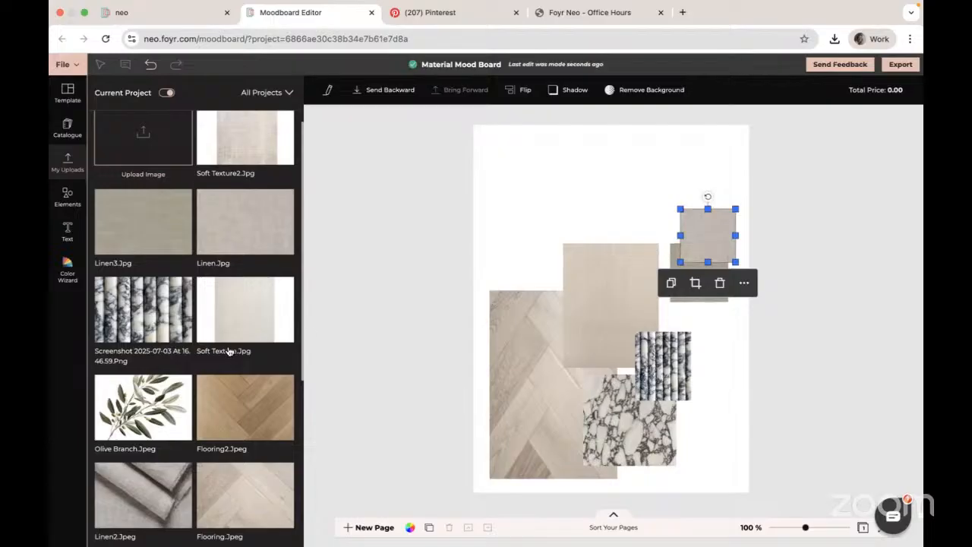
- Add the Linen2.Jpeg image, shrink it from its edges and place it at the top of the upper-right swatch stack
scroll(228, 350, down, 2)
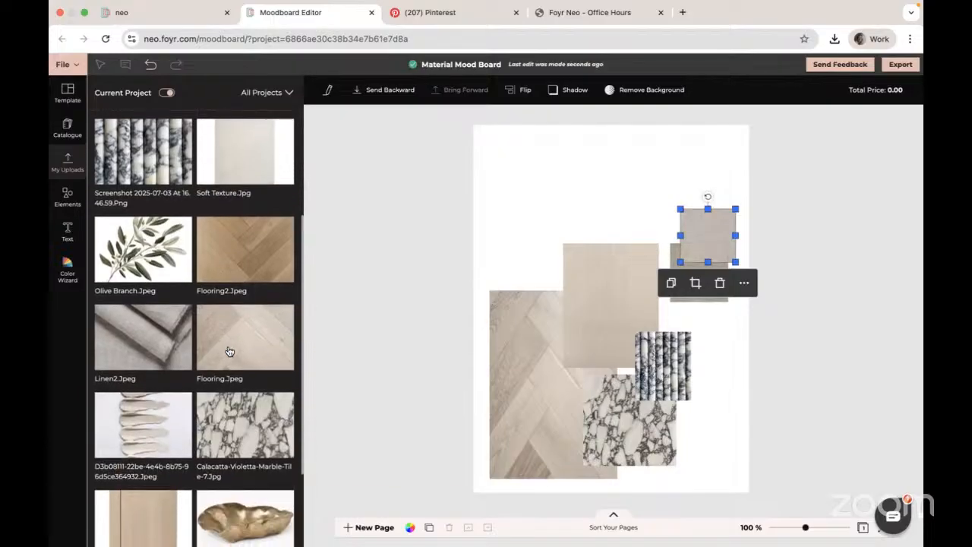
click(149, 342)
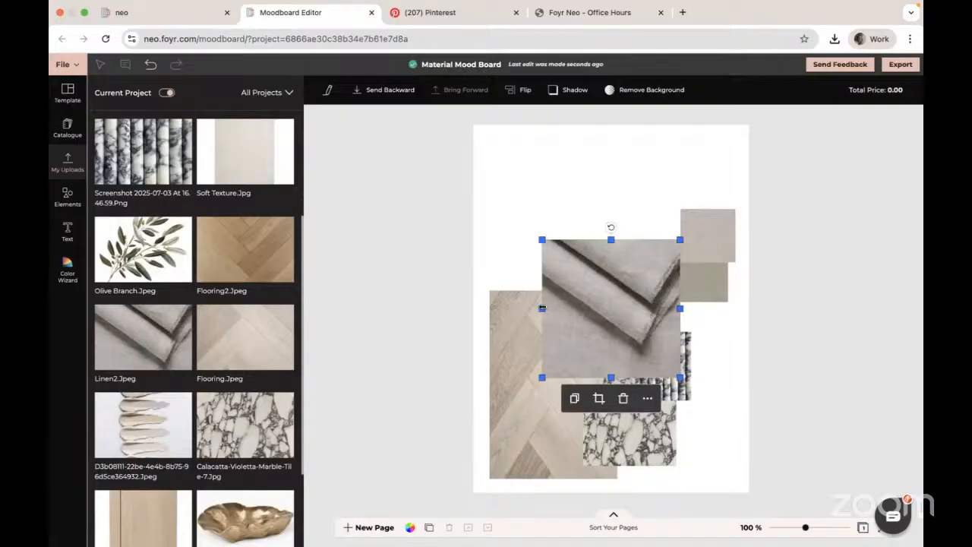
drag(542, 307, 591, 306)
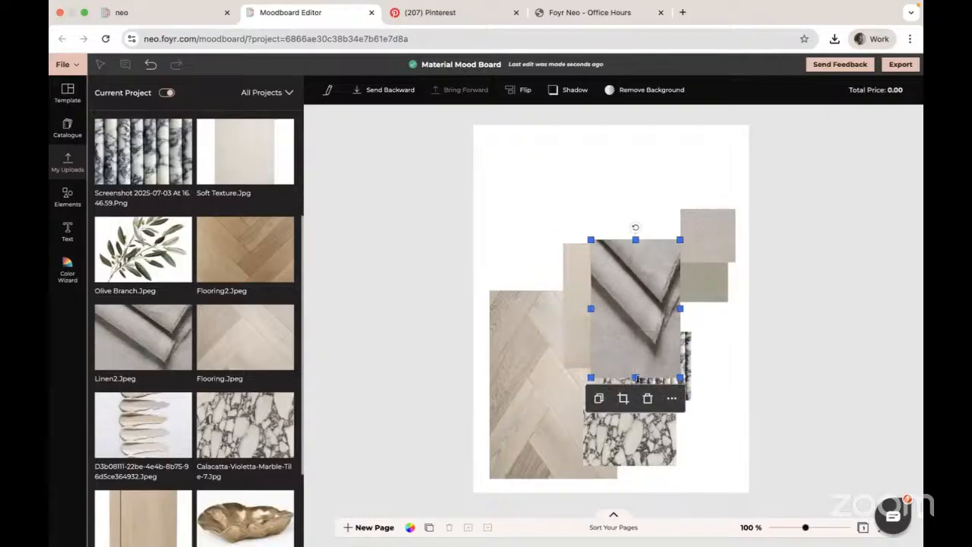
drag(642, 377, 637, 310)
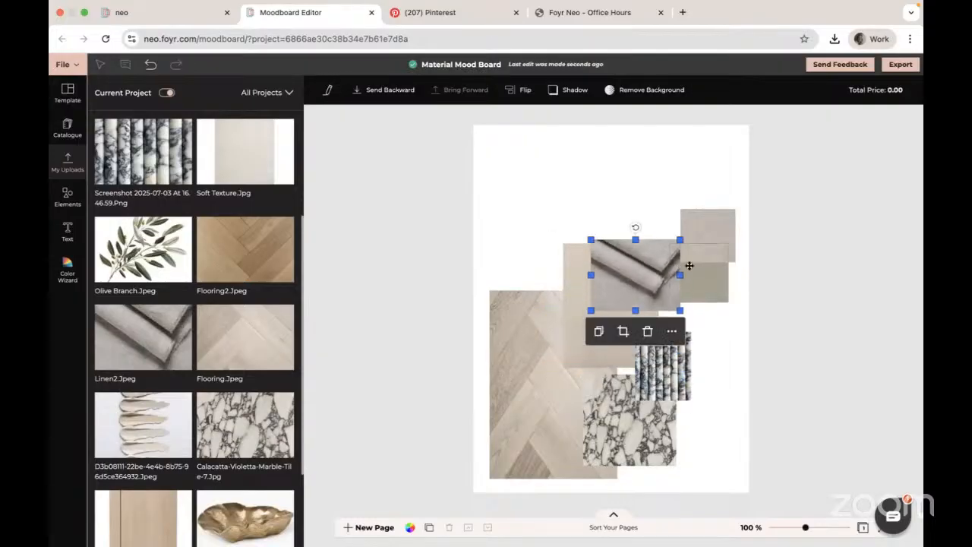
drag(680, 270, 651, 274)
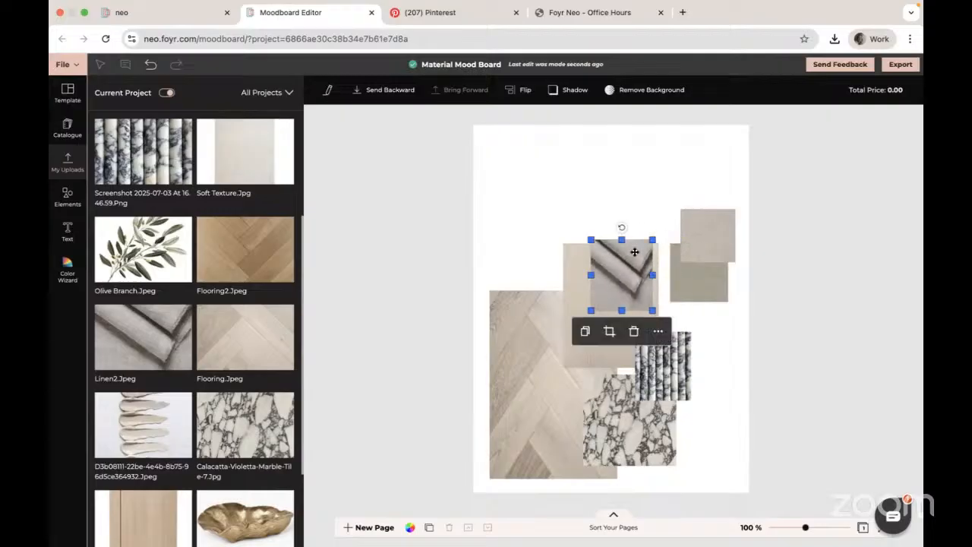
drag(621, 240, 695, 225)
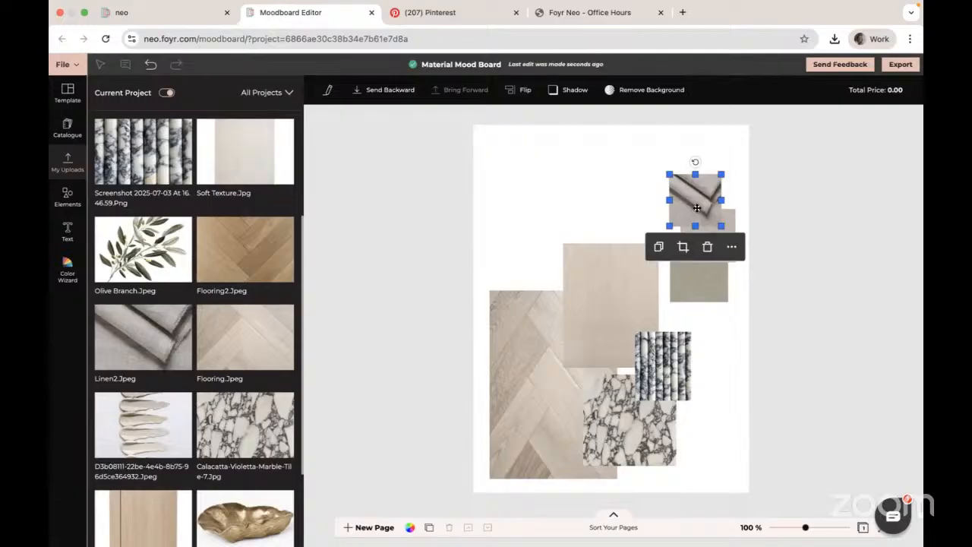
- Send the Linen swatch backward so the Linen2 image sits in front of it
click(729, 217)
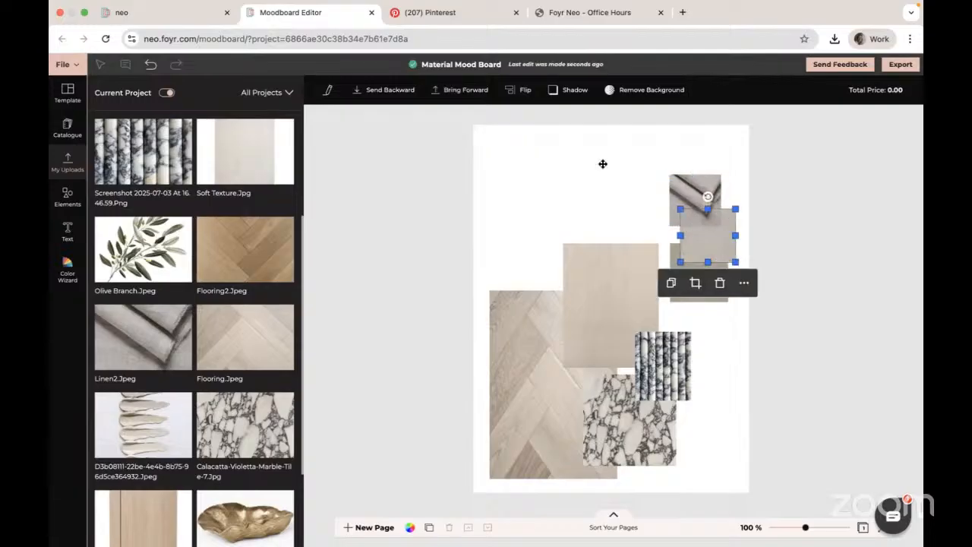
click(457, 91)
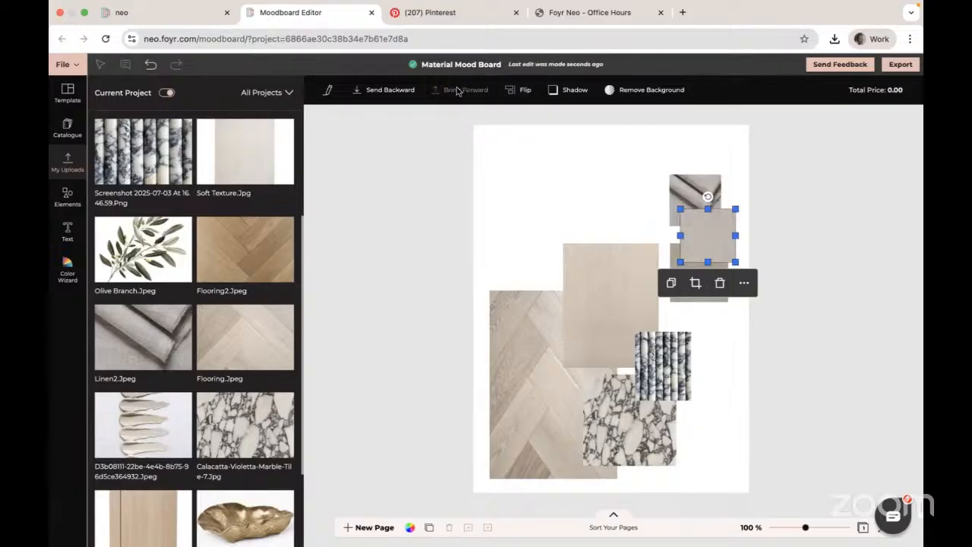
click(385, 91)
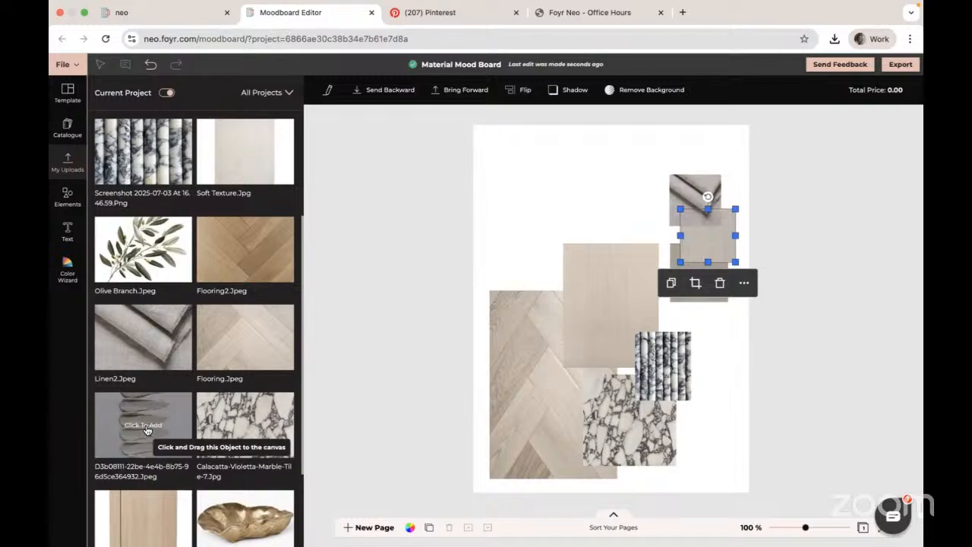
- Add the Bowl.Jpg image, remove its background, and shrink it onto the marble tile's lower right corner
scroll(171, 430, down, 3)
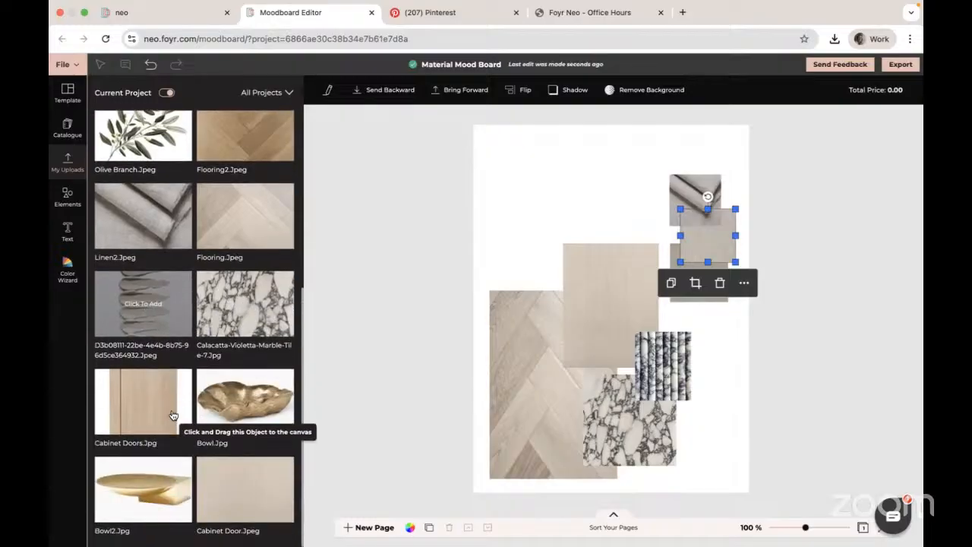
click(247, 399)
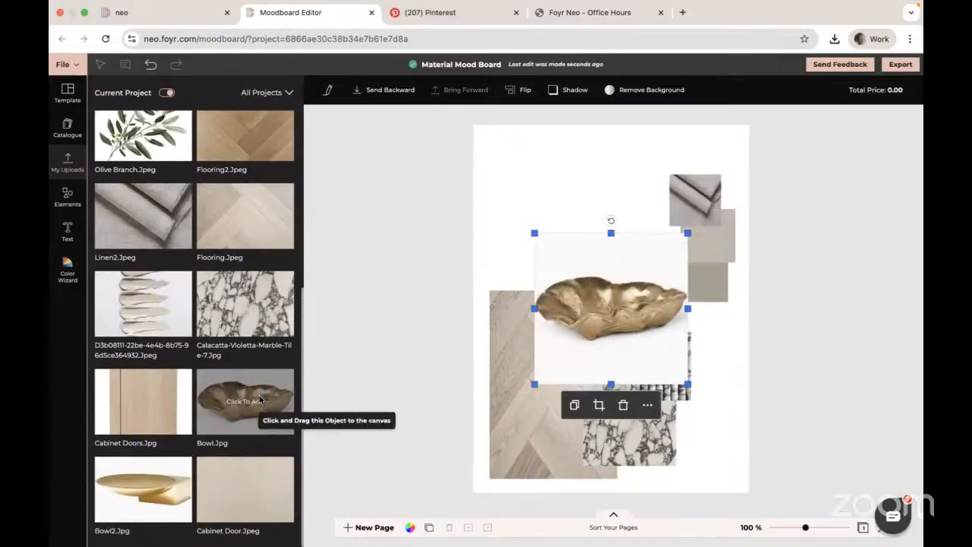
click(647, 405)
click(696, 400)
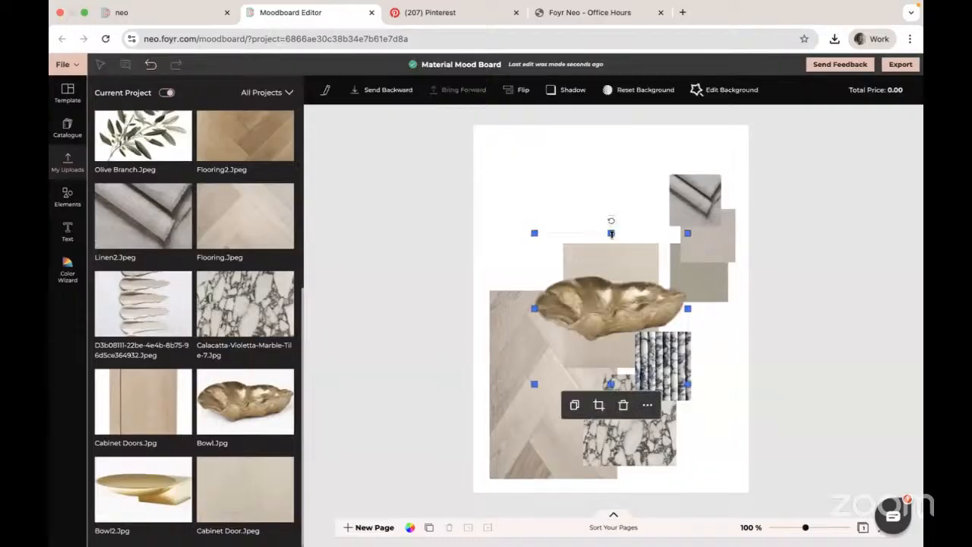
drag(610, 233, 610, 310)
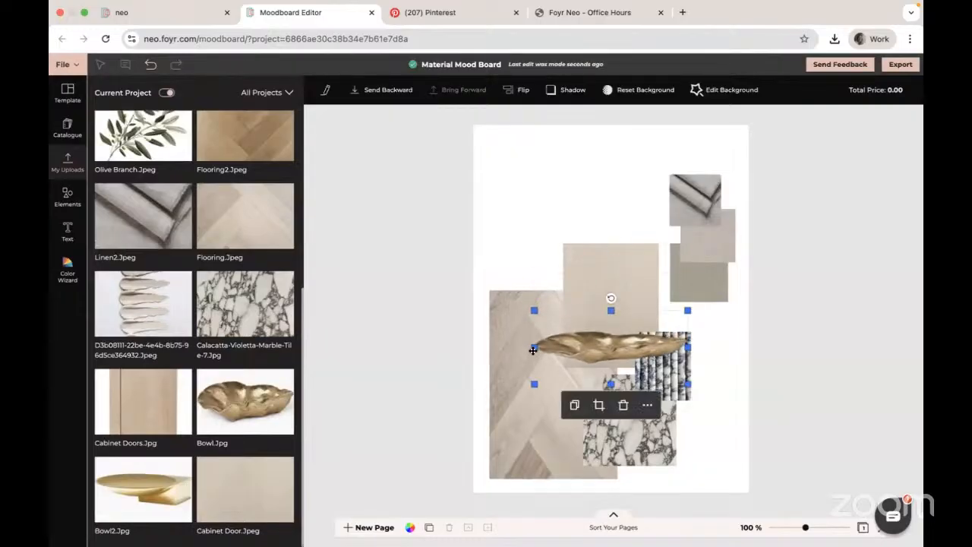
drag(534, 347, 688, 449)
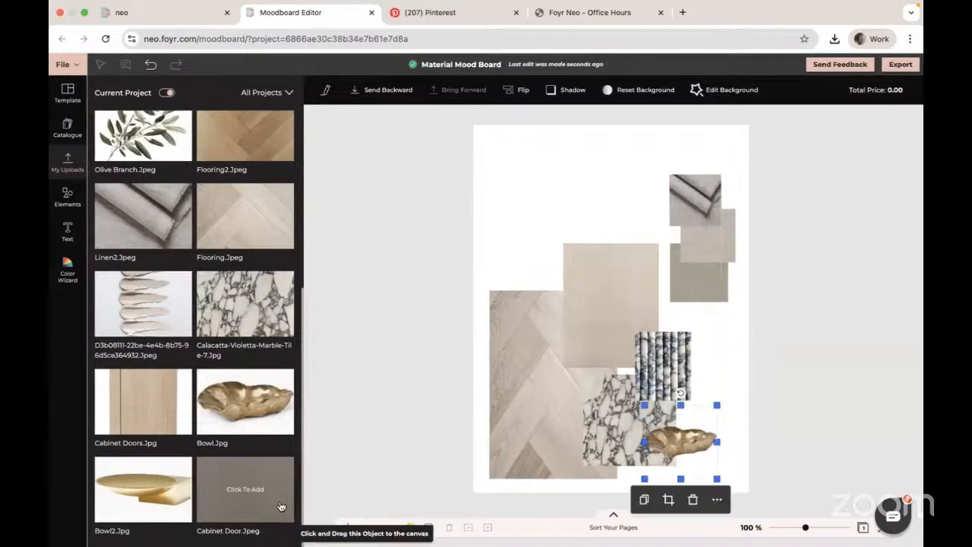
- Add the Olive Branch.Jpeg image and apply Remove background to it
scroll(182, 312, up, 3)
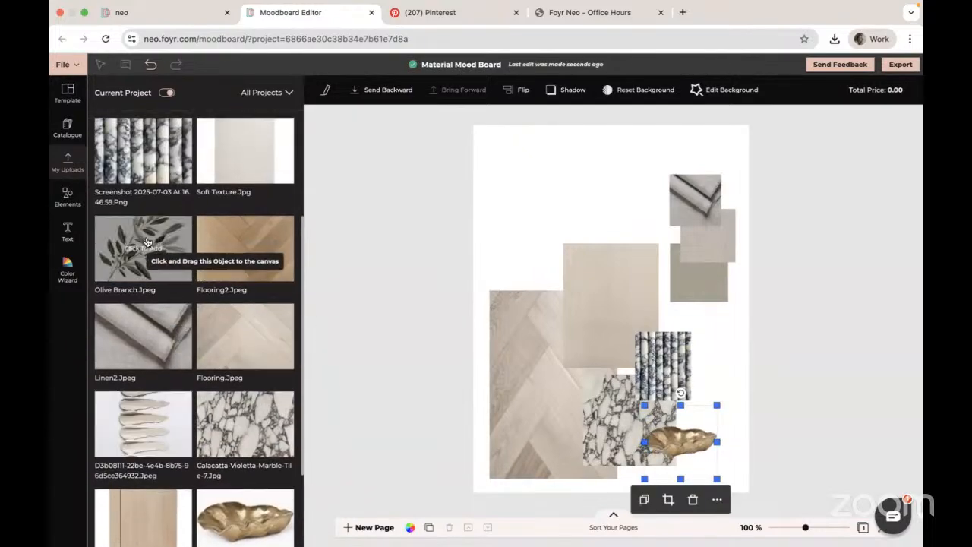
click(146, 242)
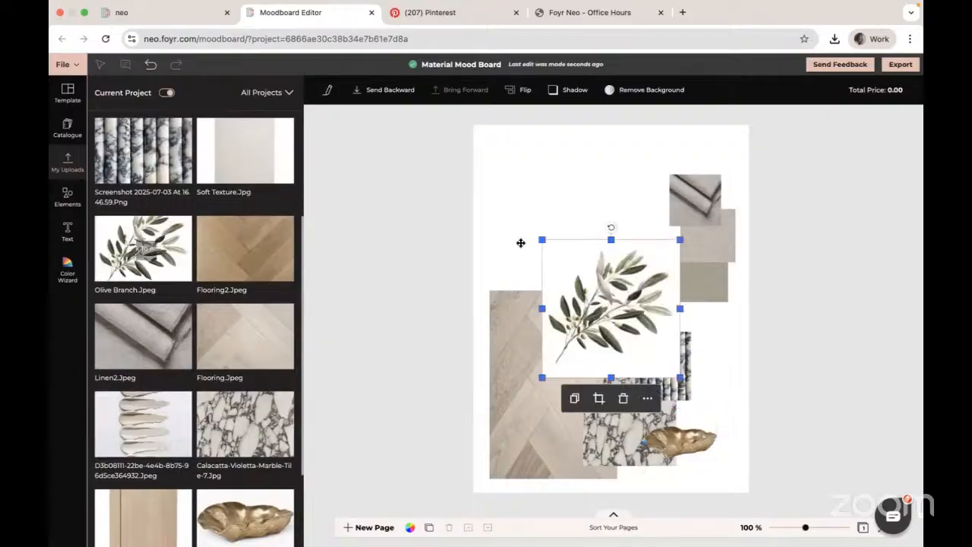
click(649, 401)
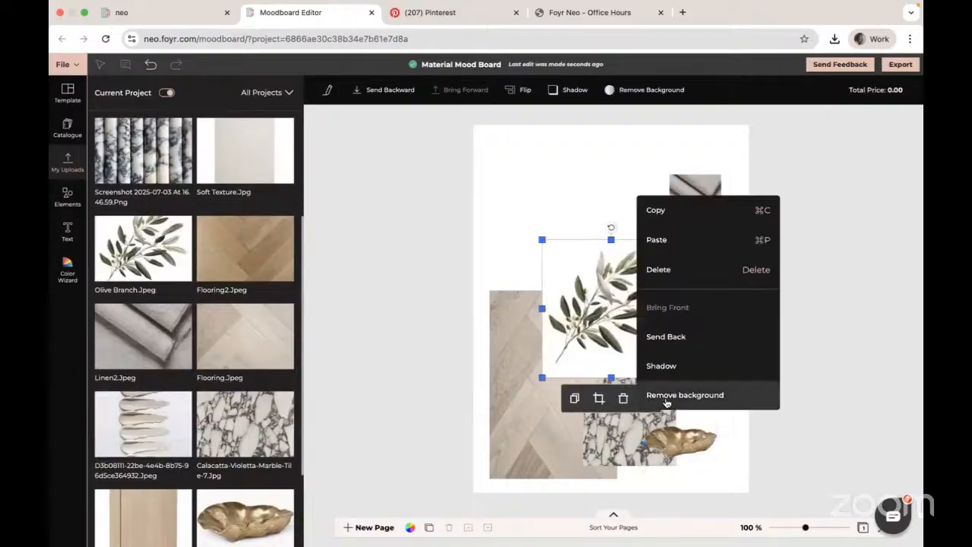
click(681, 395)
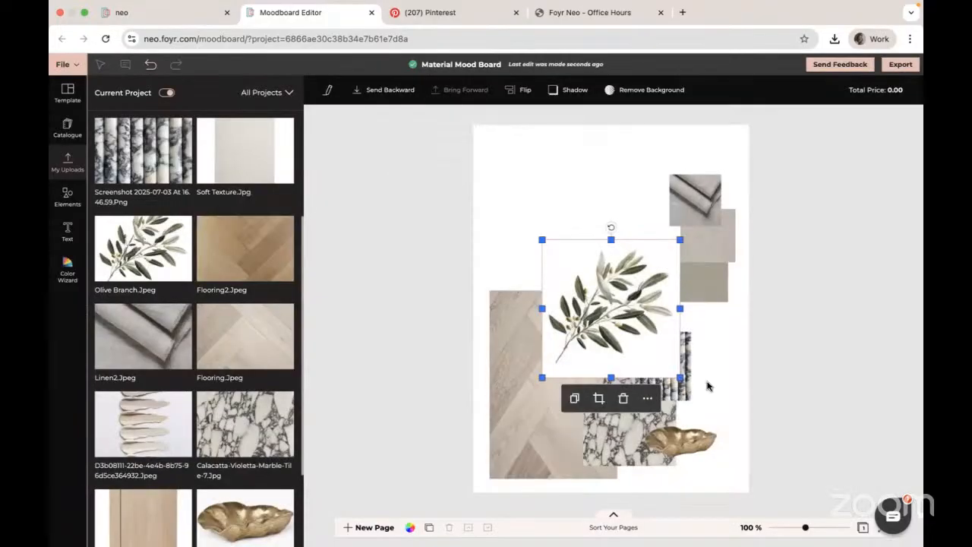
- Shrink the olive branch image from its top, left and bottom edges, then delete it
drag(610, 240, 610, 282)
drag(541, 329, 583, 329)
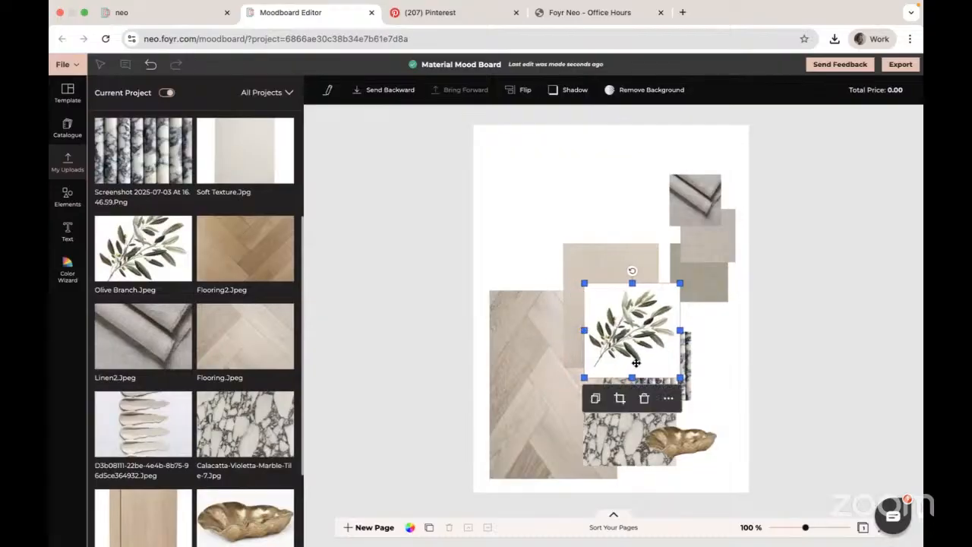
drag(632, 377, 633, 394)
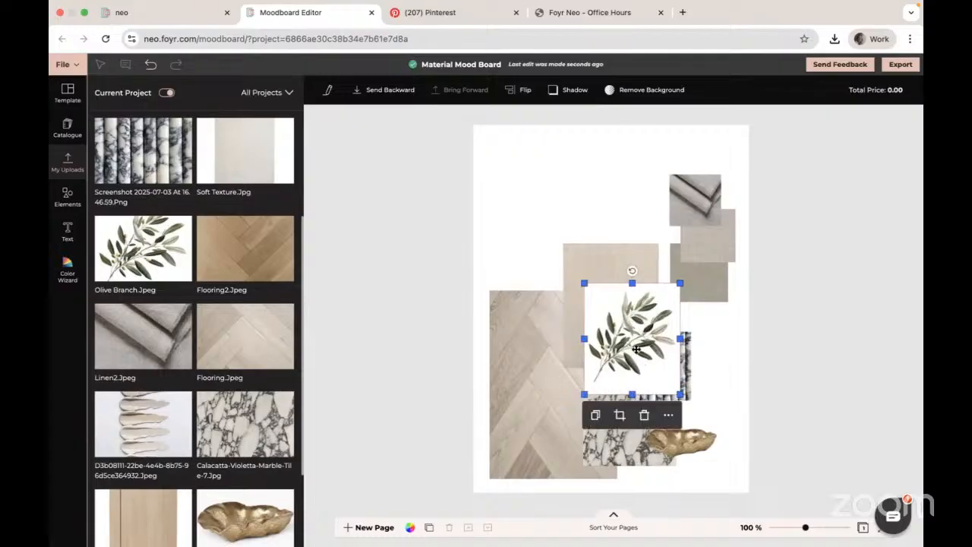
click(644, 414)
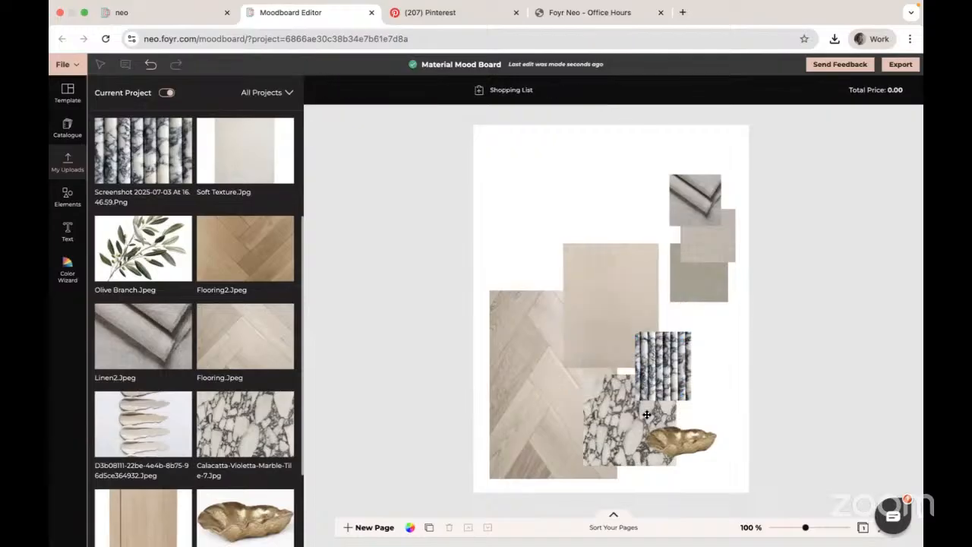
- Add the Soft Texture2.Jpg image to the board and crop away its white margins
scroll(160, 253, up, 1)
scroll(160, 253, up, 3)
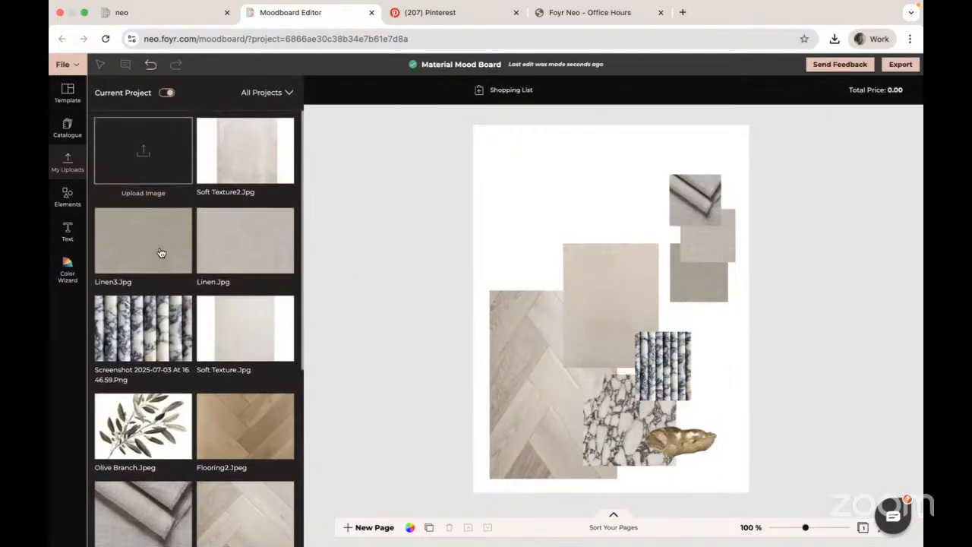
scroll(160, 253, down, 3)
scroll(160, 252, up, 4)
click(256, 153)
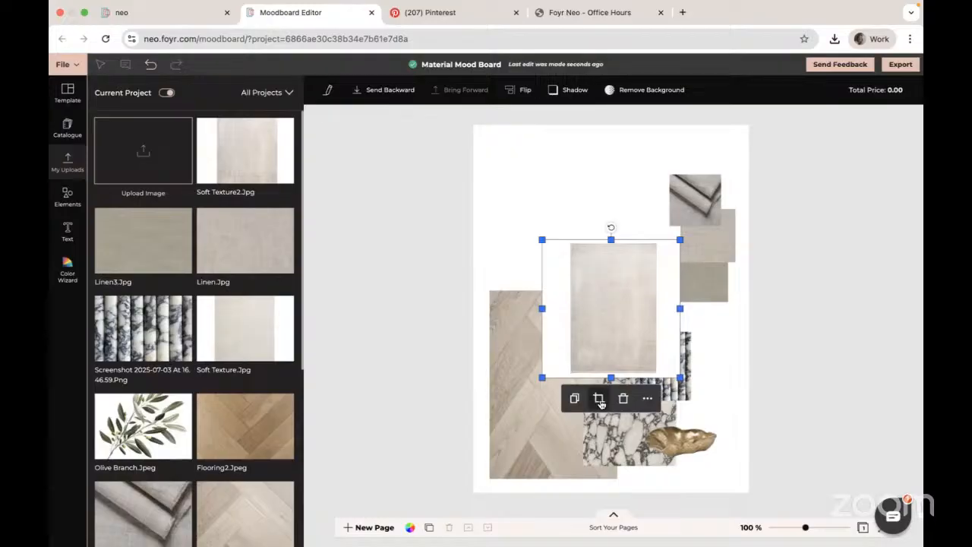
click(598, 399)
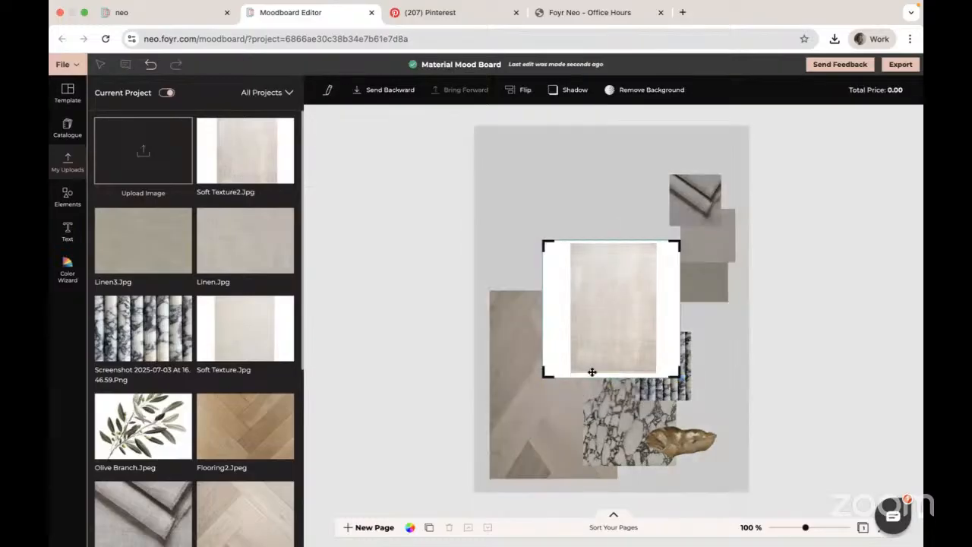
drag(543, 243, 574, 248)
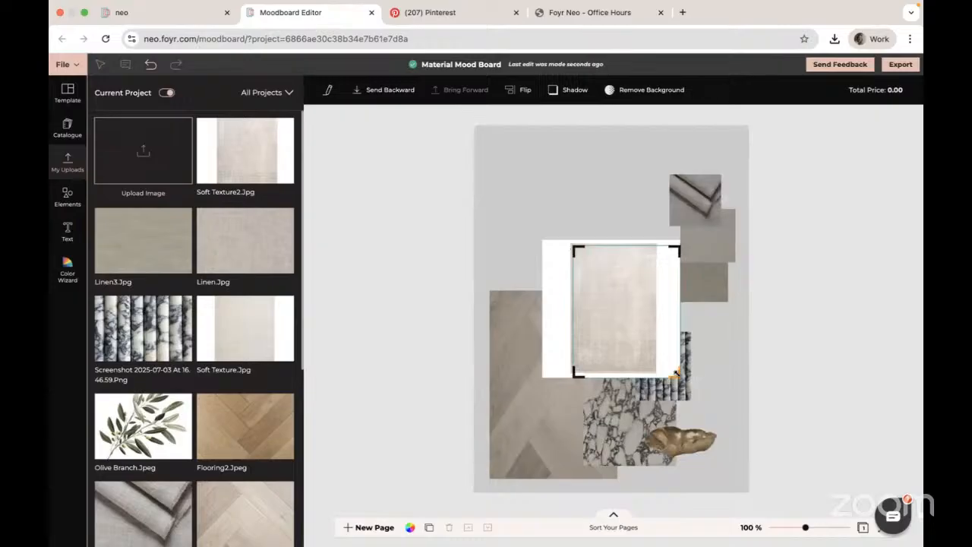
drag(676, 372, 650, 360)
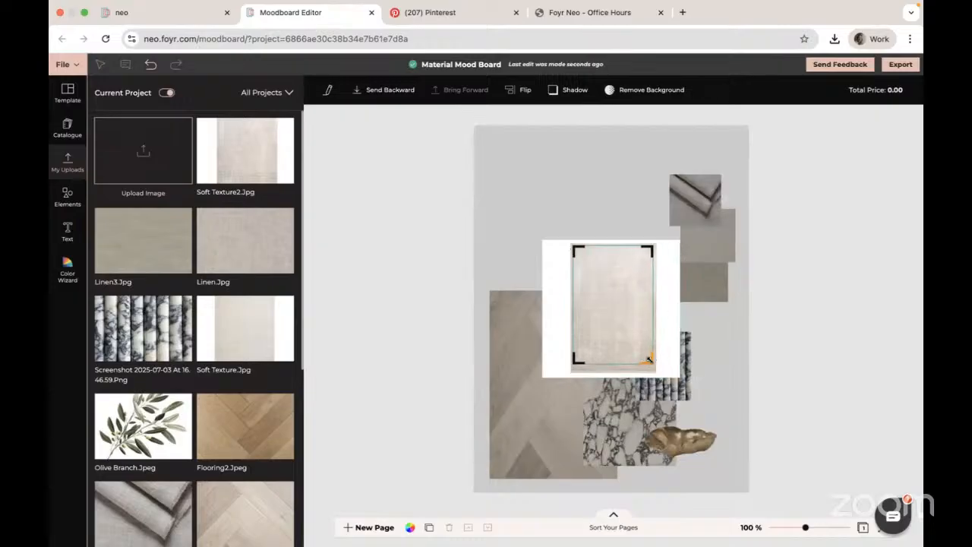
drag(574, 249, 576, 251)
click(676, 381)
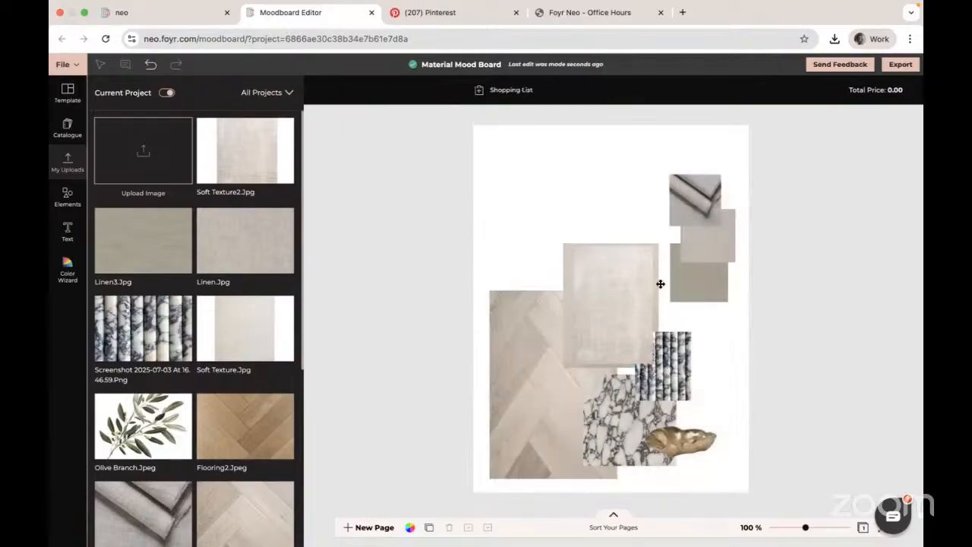
- Move the Soft Texture2 image to the page's upper left corner and send it backward twice
click(617, 303)
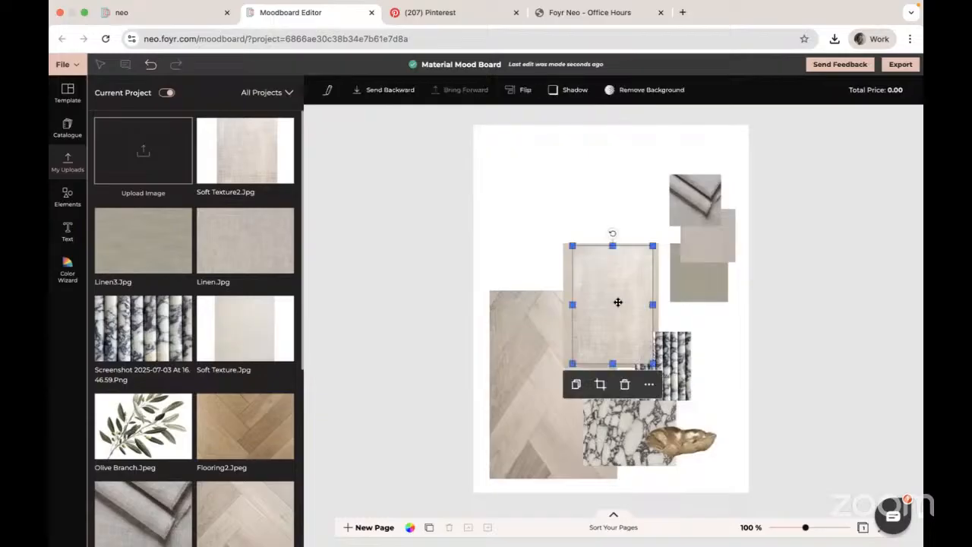
drag(618, 304, 588, 218)
drag(538, 161, 538, 152)
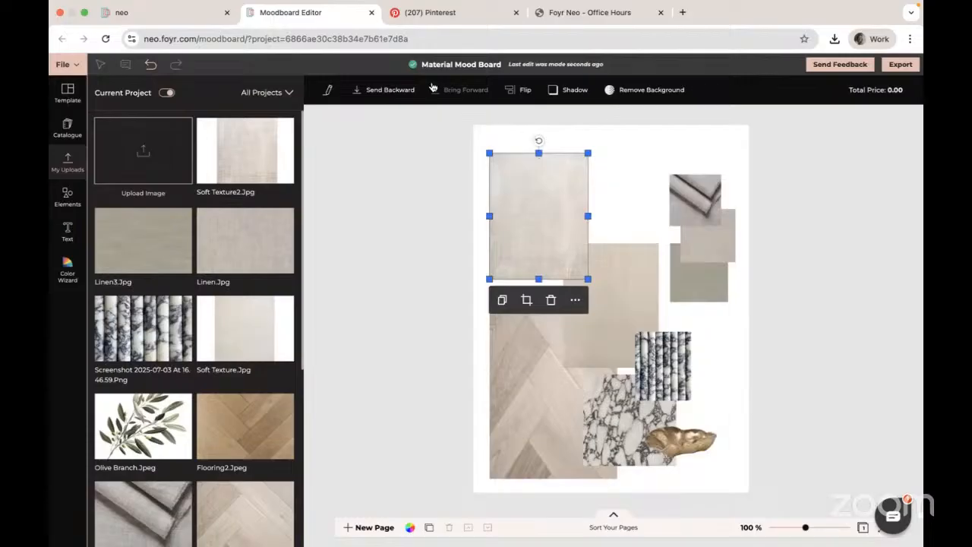
click(404, 92)
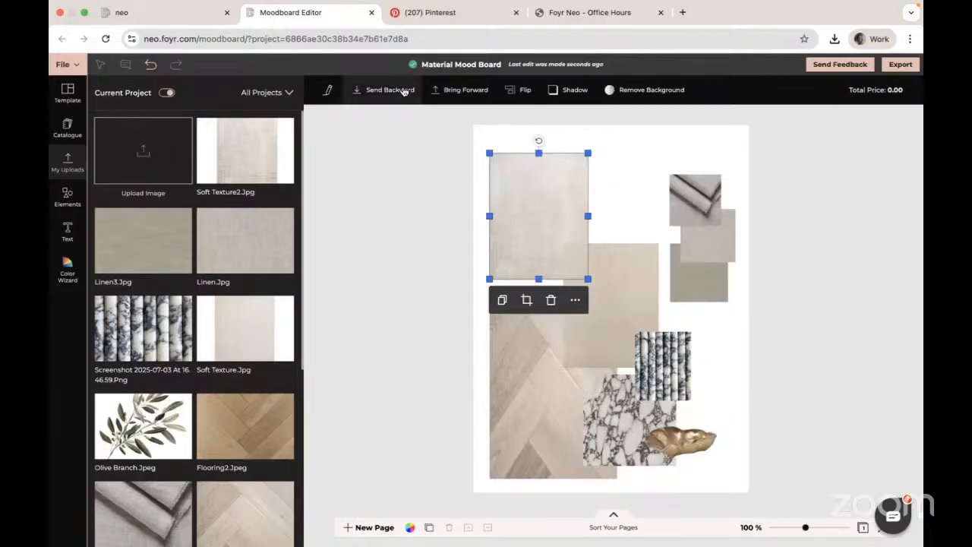
click(403, 91)
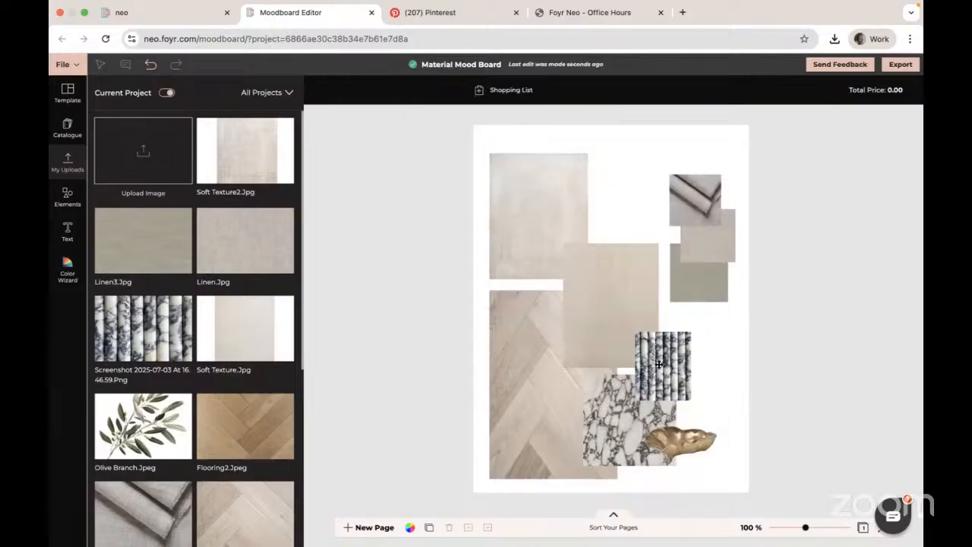
- Shift the right-hand fabric tiles and the marble-stripe image slightly downward on the page
click(699, 290)
drag(699, 292, 699, 314)
click(668, 388)
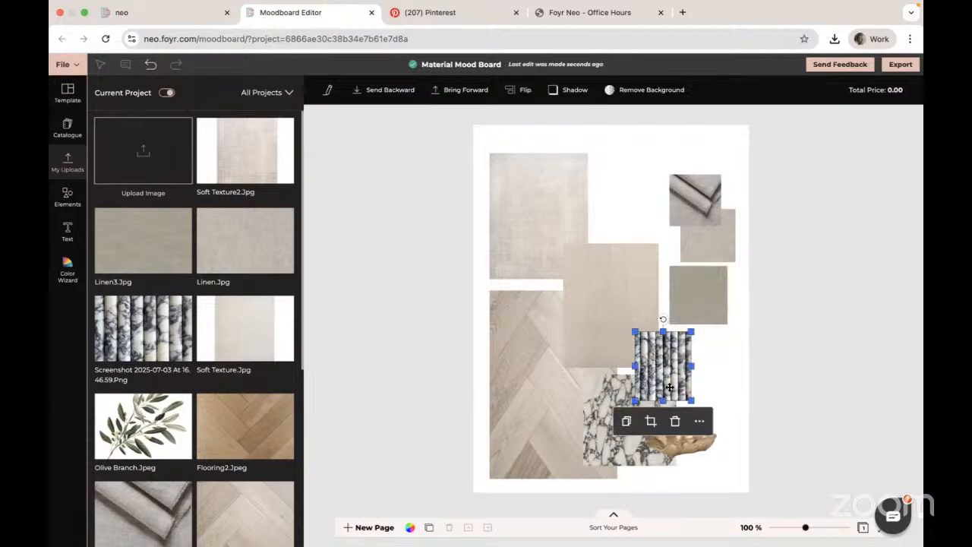
drag(669, 388, 673, 399)
drag(705, 302, 705, 321)
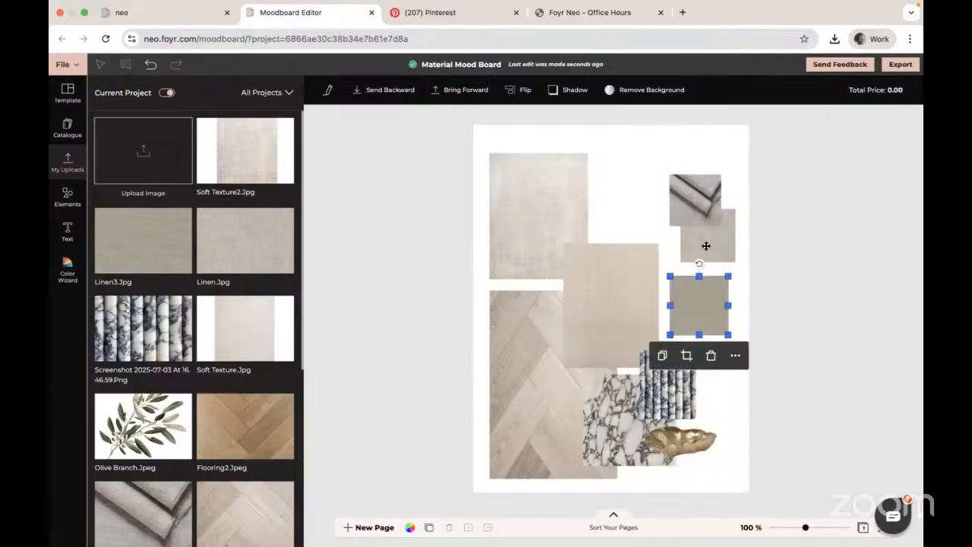
drag(705, 248, 708, 282)
click(698, 214)
drag(697, 214, 696, 240)
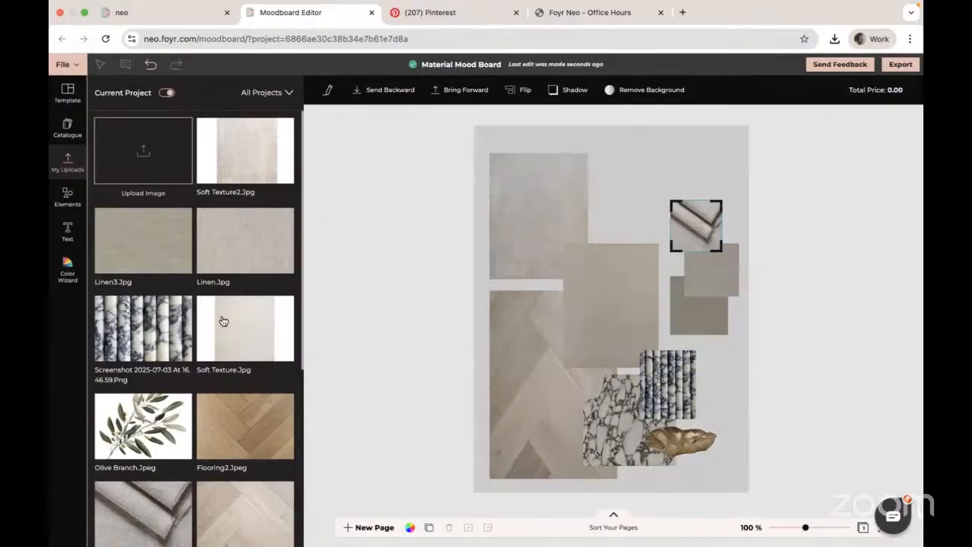
- Add the Bowl2.Jpg image to the board and apply Remove background to it
scroll(220, 320, down, 3)
scroll(222, 319, down, 5)
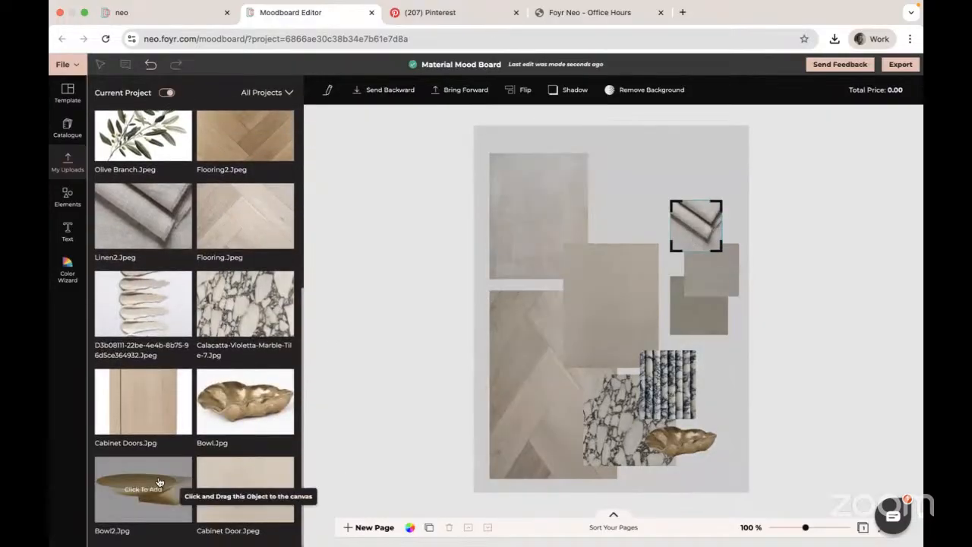
click(150, 491)
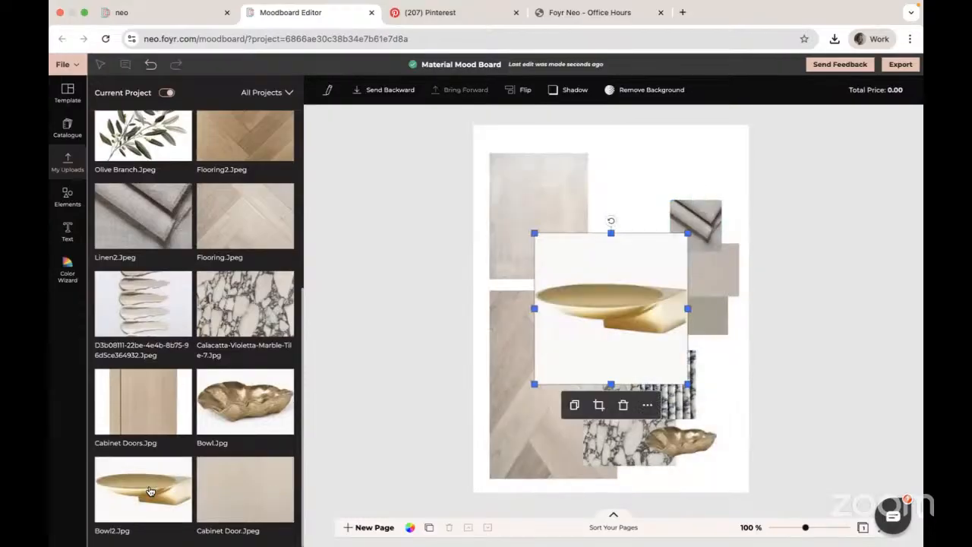
click(648, 406)
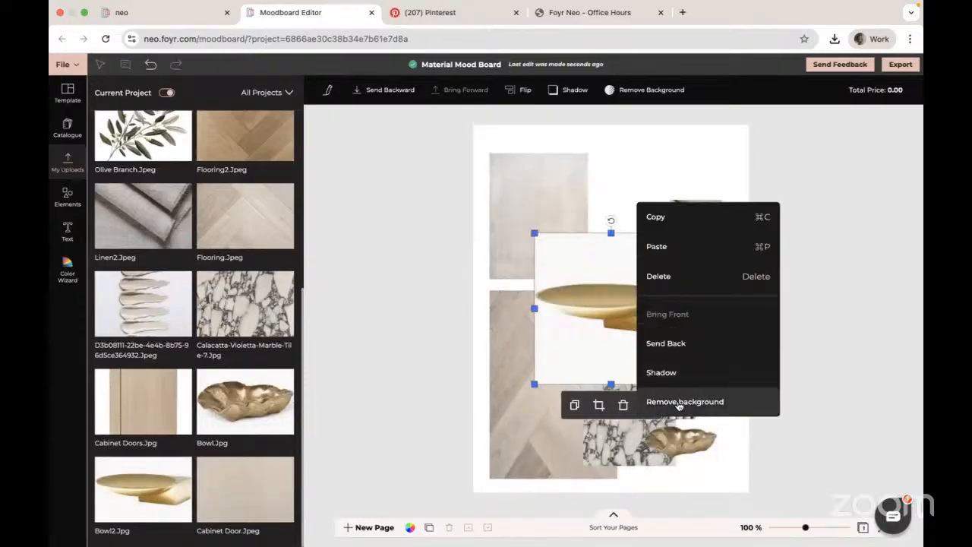
click(678, 403)
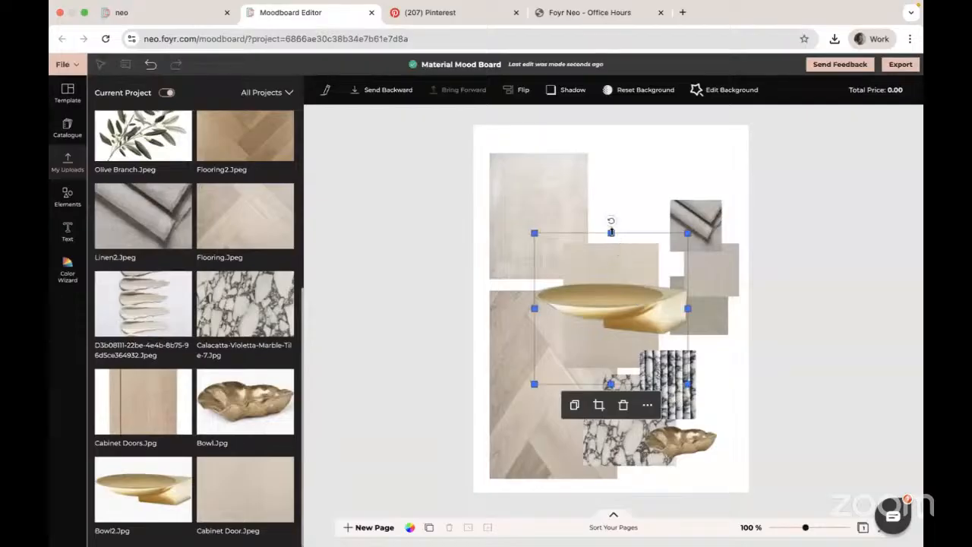
- Shrink the Bowl2 image from all sides and place it over the upper-left soft texture tile
drag(611, 231, 600, 298)
drag(534, 335, 603, 334)
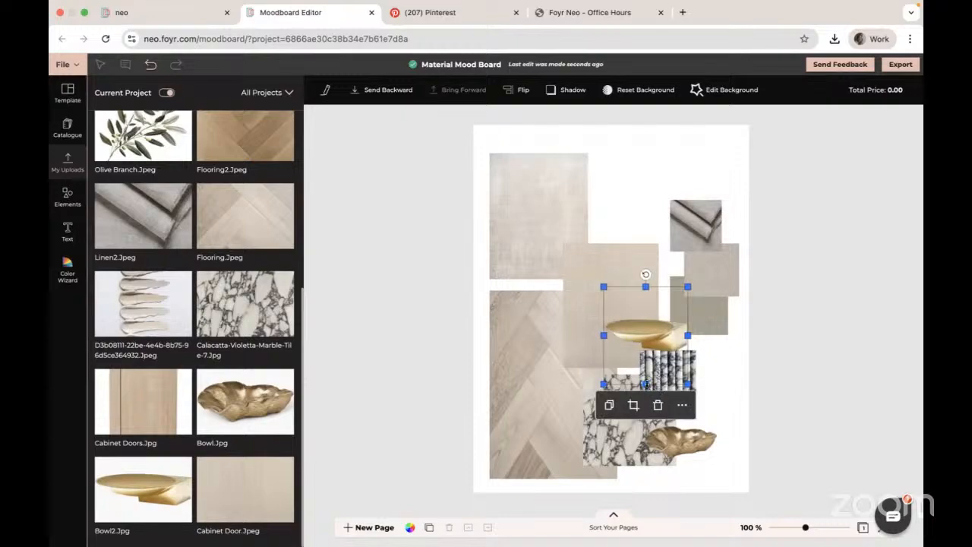
drag(645, 383, 645, 362)
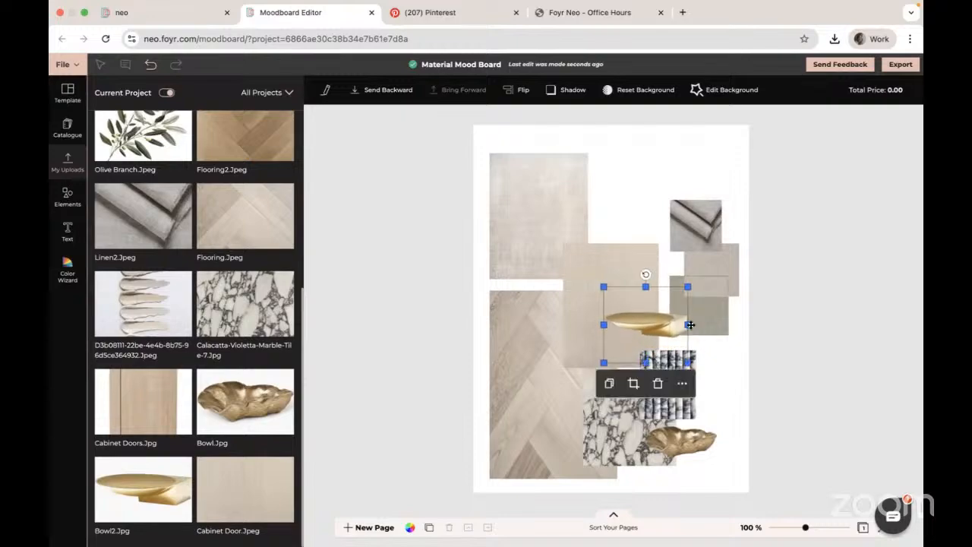
drag(687, 325, 665, 325)
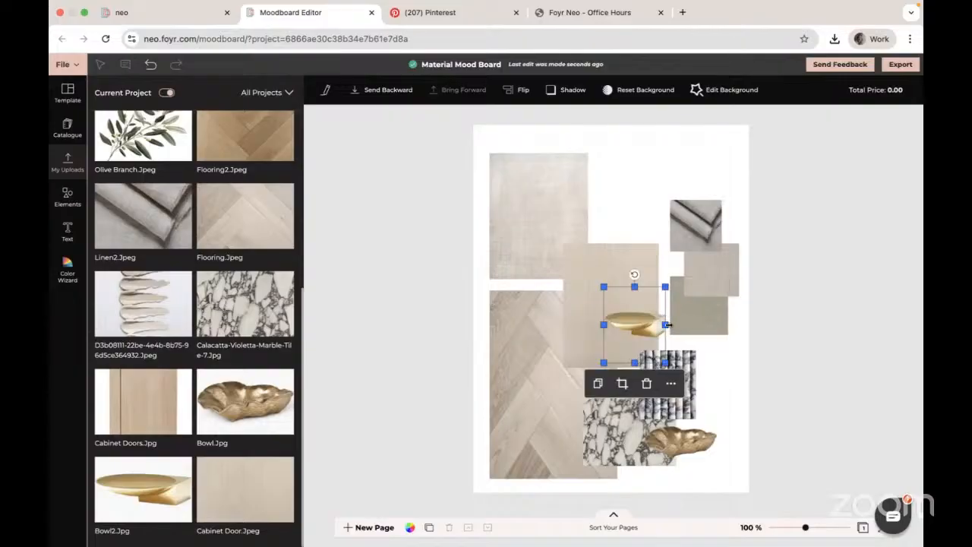
drag(665, 324, 671, 324)
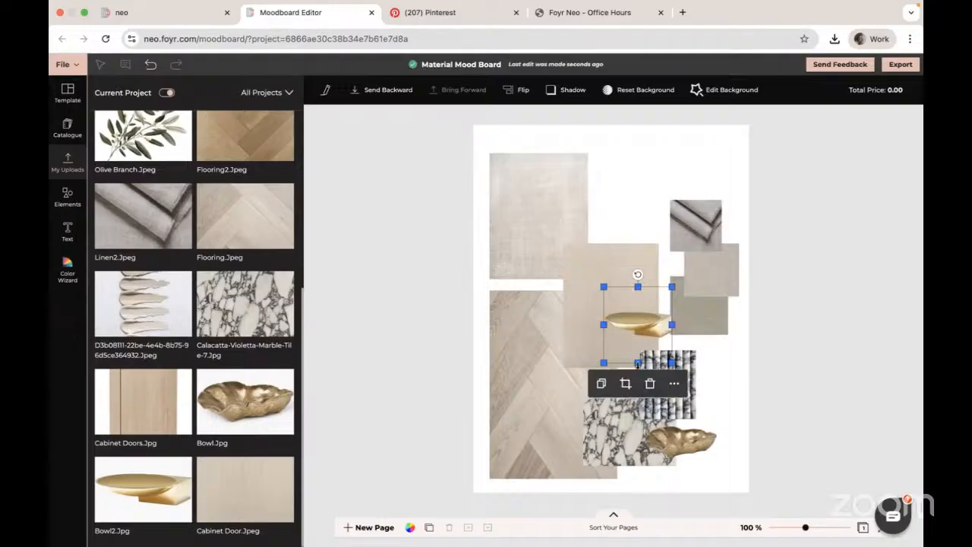
drag(637, 362, 638, 364)
drag(638, 323, 568, 217)
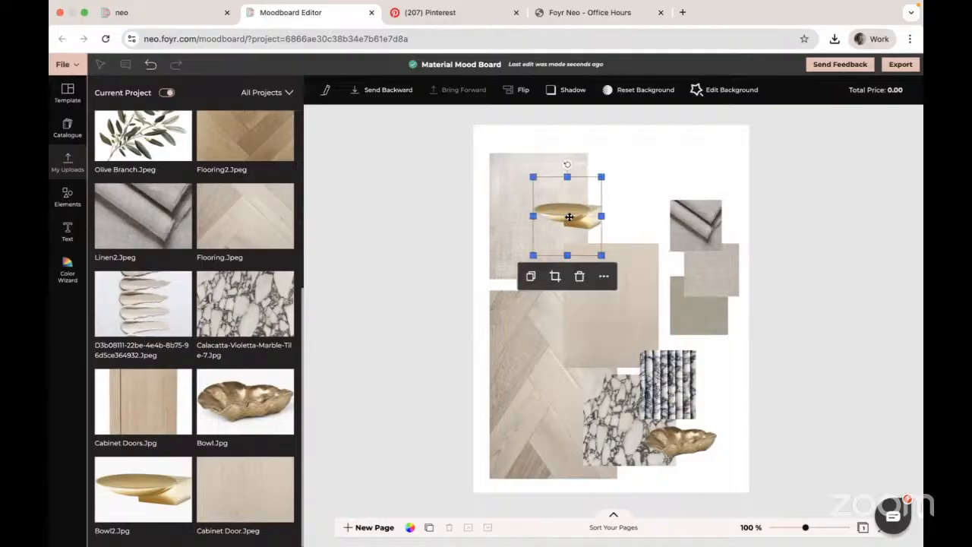
click(418, 252)
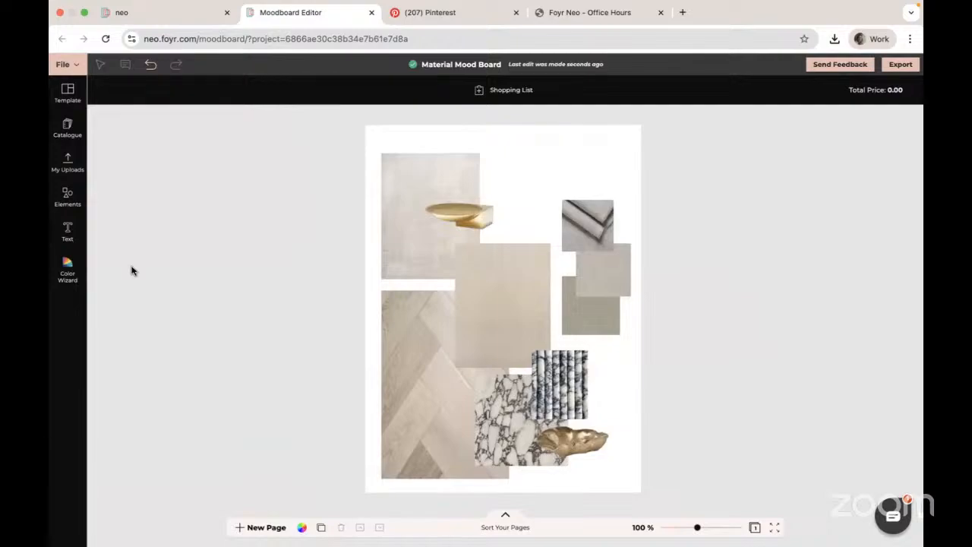
- Open the Color Wizard, create your own palette, and set its first swatch to #EFE8DA
click(68, 268)
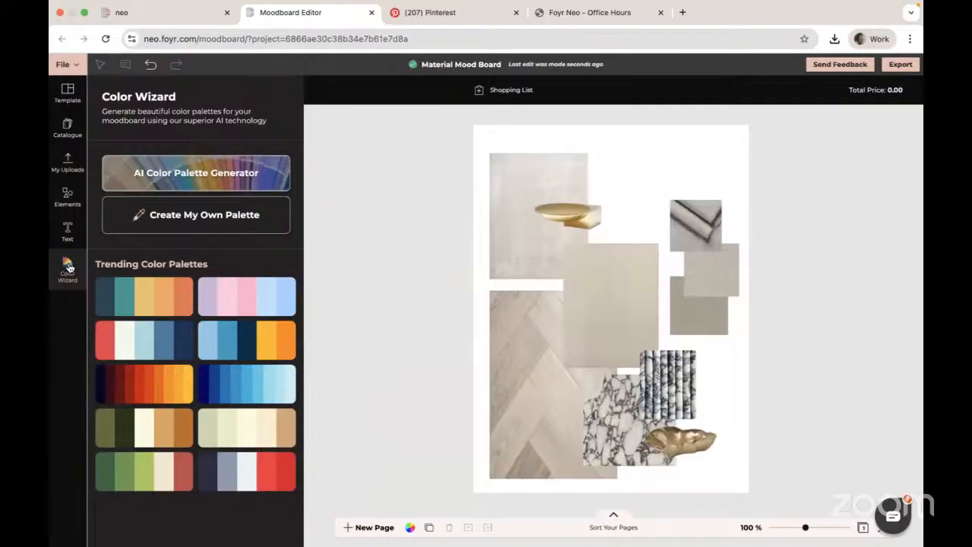
click(206, 218)
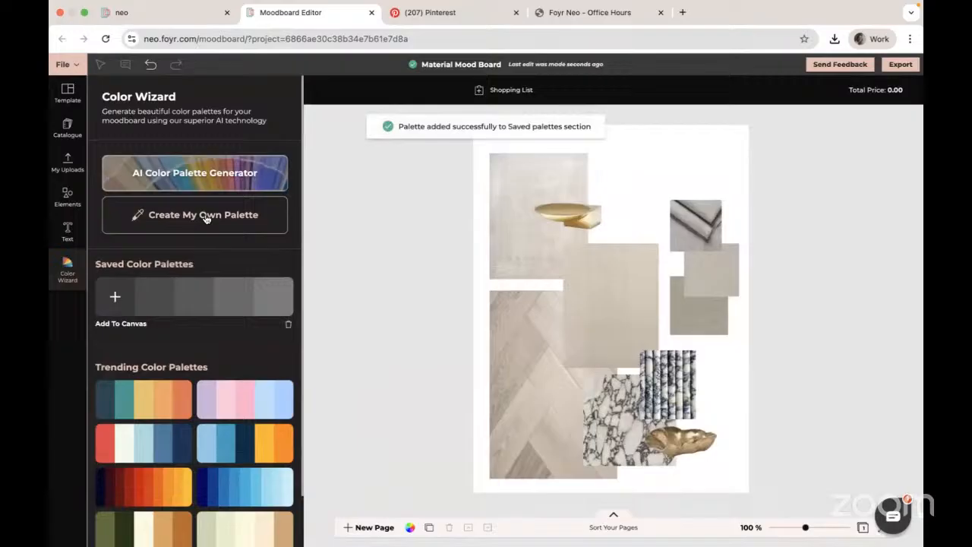
click(115, 296)
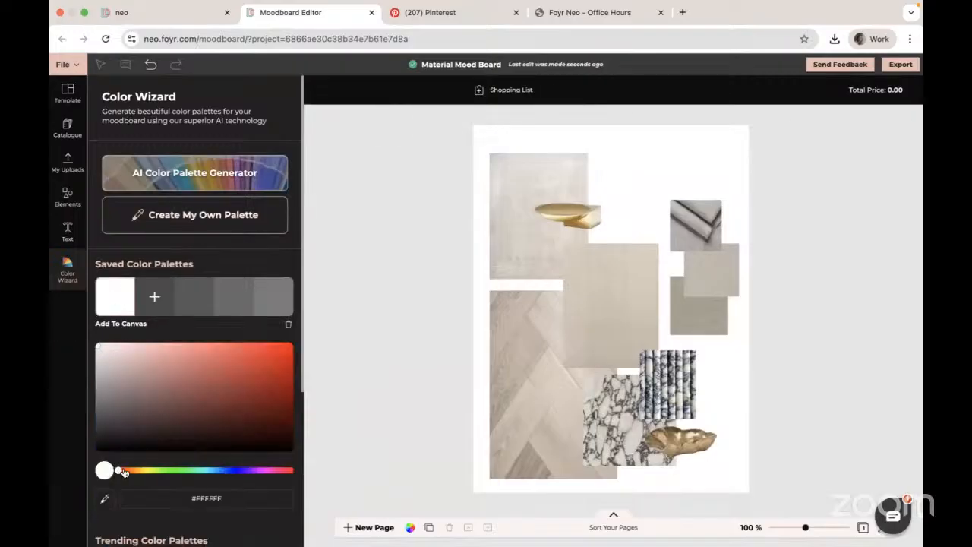
mouse_move(123, 472)
mouse_down()
mouse_move(158, 472)
mouse_move(139, 472)
mouse_up()
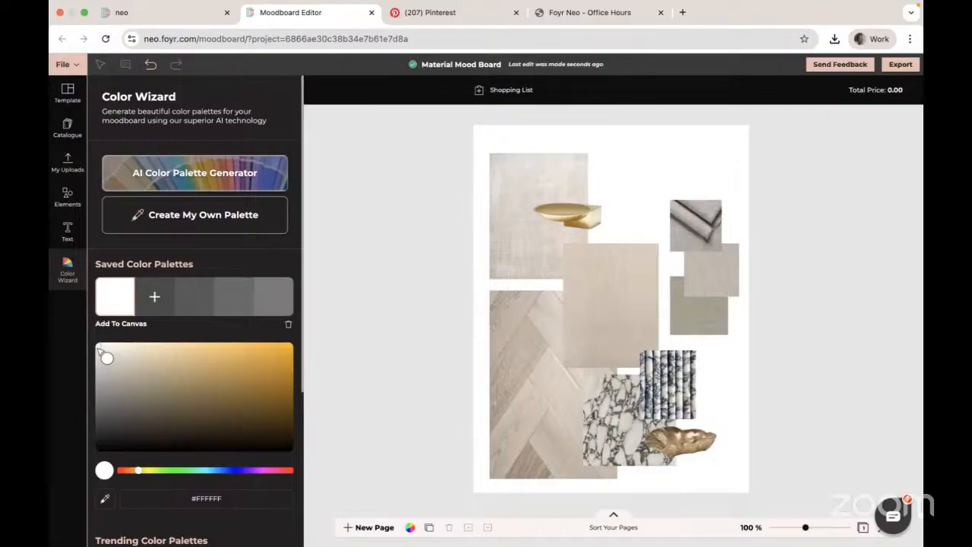
drag(100, 348, 122, 358)
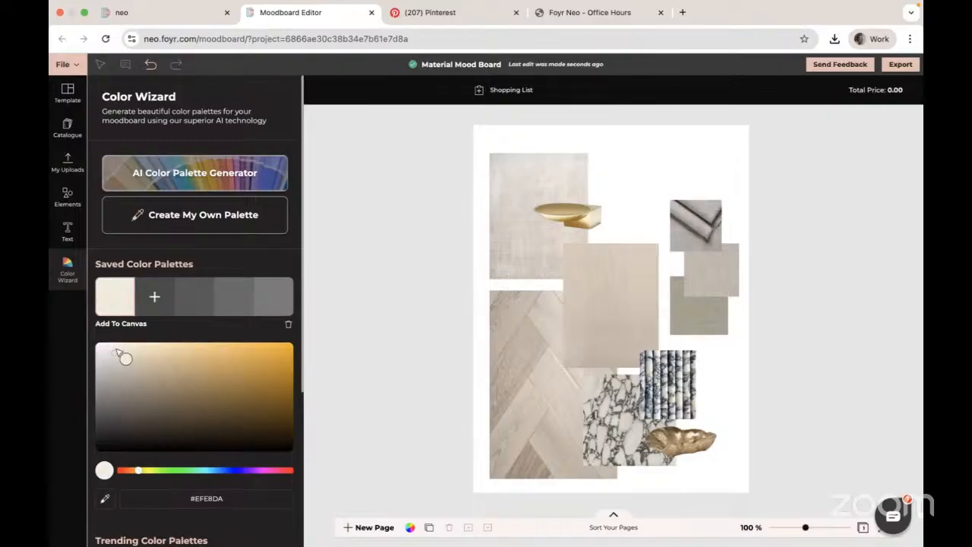
- Add more swatches to the custom palette, picking a darker greige of #BBB4A4
click(155, 298)
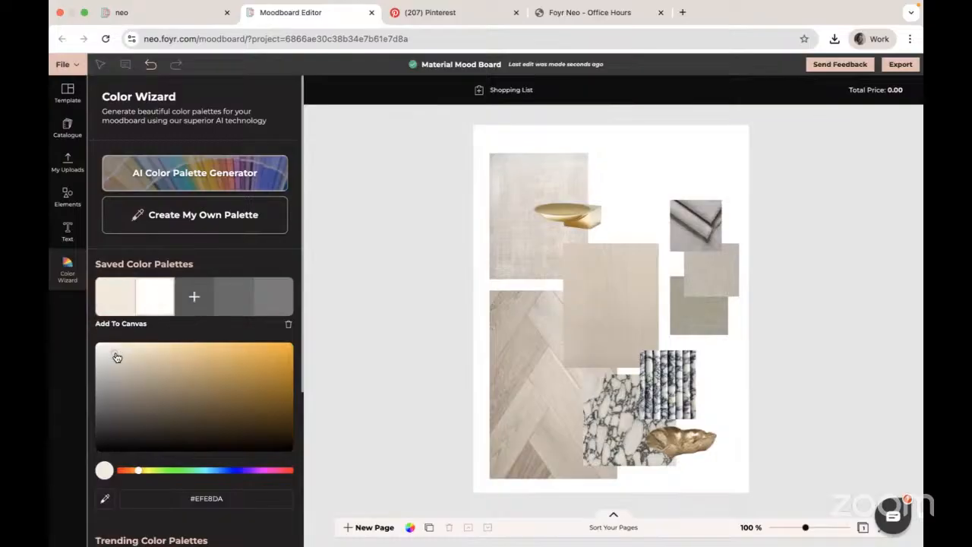
mouse_move(115, 354)
mouse_down()
mouse_move(130, 362)
mouse_move(125, 367)
mouse_move(116, 358)
mouse_move(143, 362)
mouse_move(136, 406)
mouse_move(123, 375)
mouse_up()
click(194, 297)
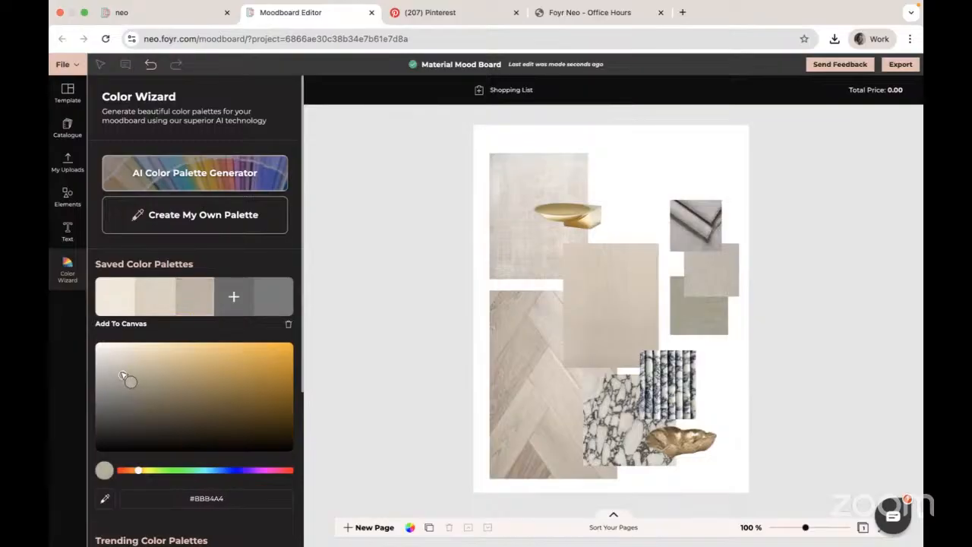
click(234, 296)
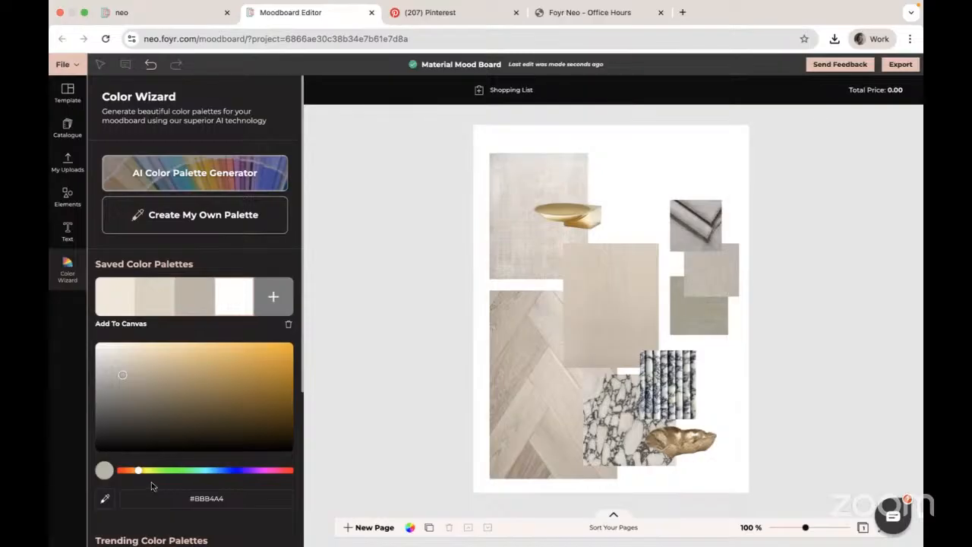
- Set the fourth palette swatch to a muted olive grey of #A3A38F
drag(138, 470, 155, 471)
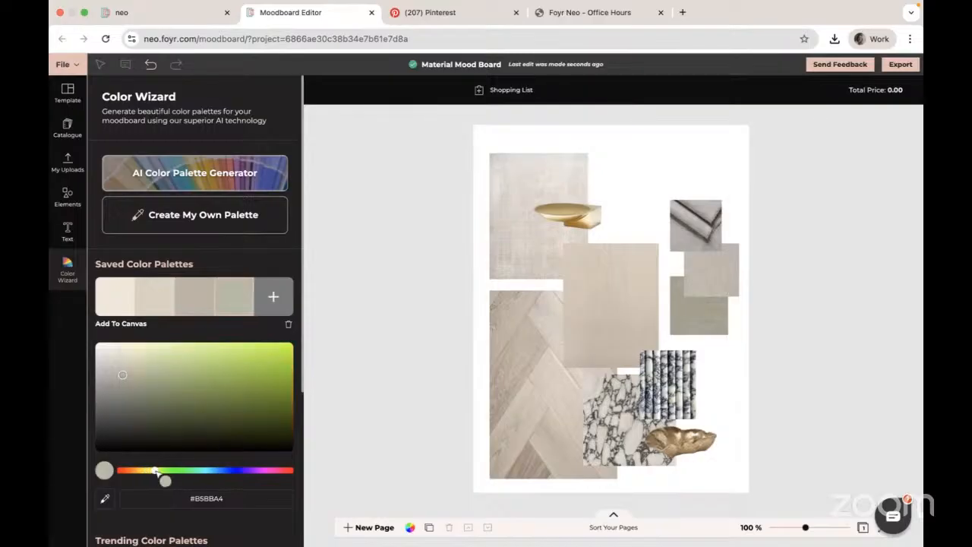
mouse_move(122, 377)
mouse_down()
mouse_move(104, 386)
mouse_move(121, 375)
mouse_move(126, 384)
mouse_move(119, 378)
mouse_up()
drag(155, 471, 150, 470)
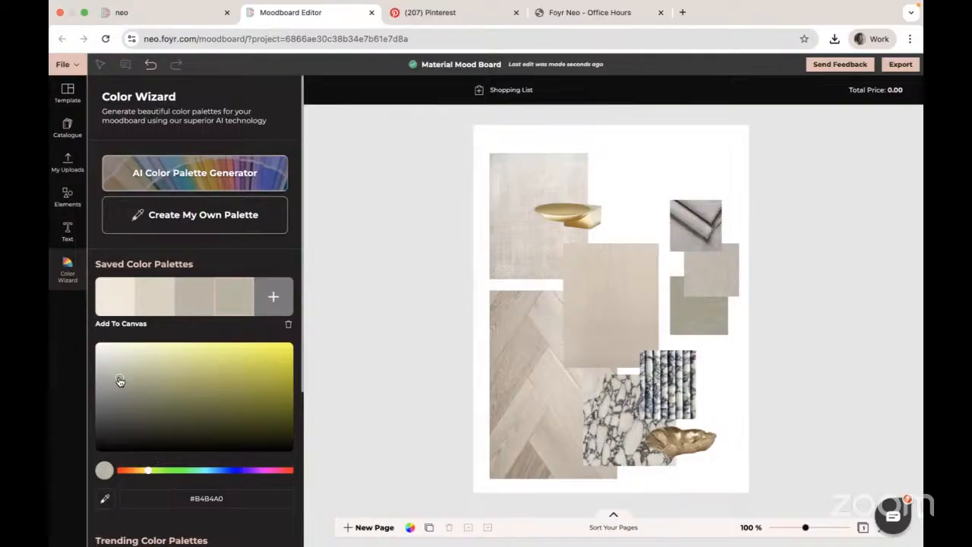
drag(120, 380, 119, 388)
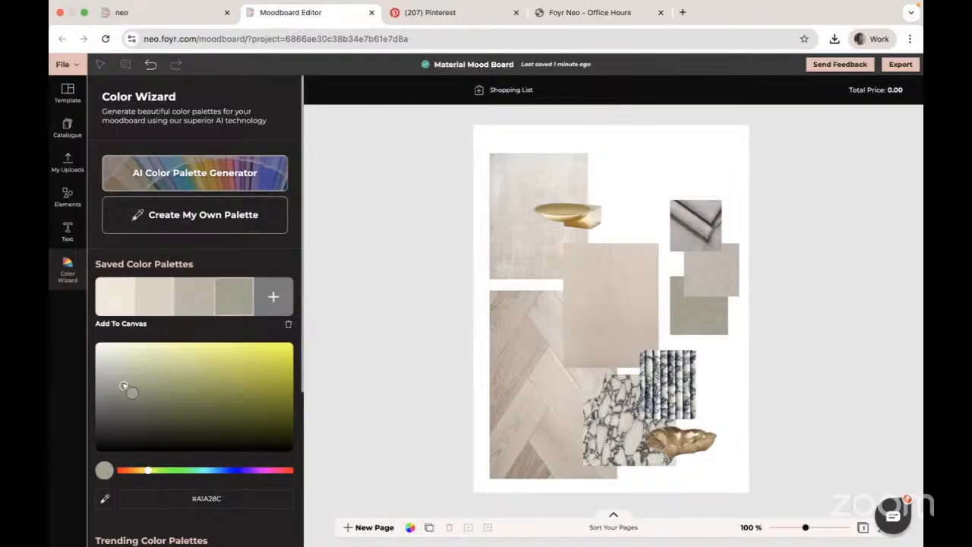
mouse_move(118, 390)
mouse_down()
mouse_move(129, 389)
mouse_move(123, 377)
mouse_move(122, 386)
mouse_up()
- Add the custom colour palette to the canvas using the stacked rounded-bars design element
click(118, 324)
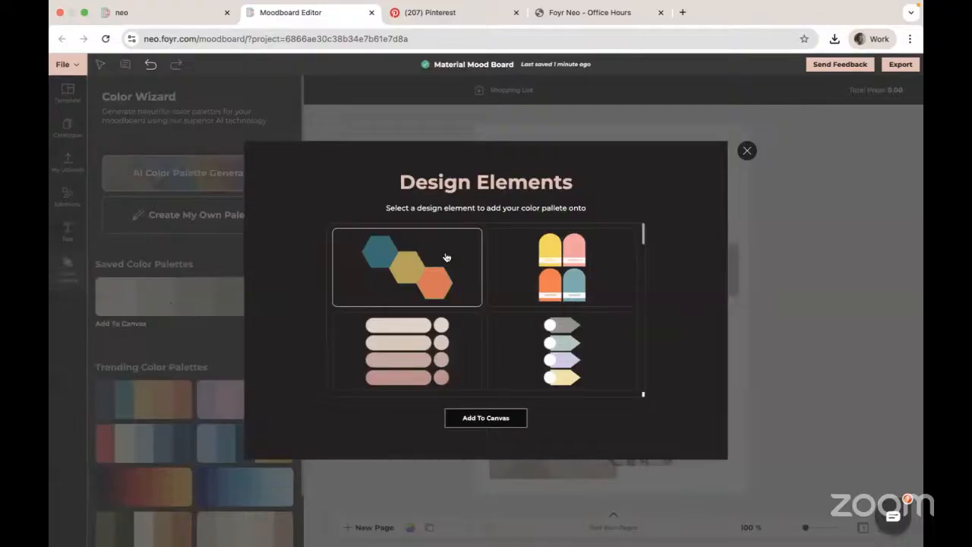
scroll(499, 308, down, 2)
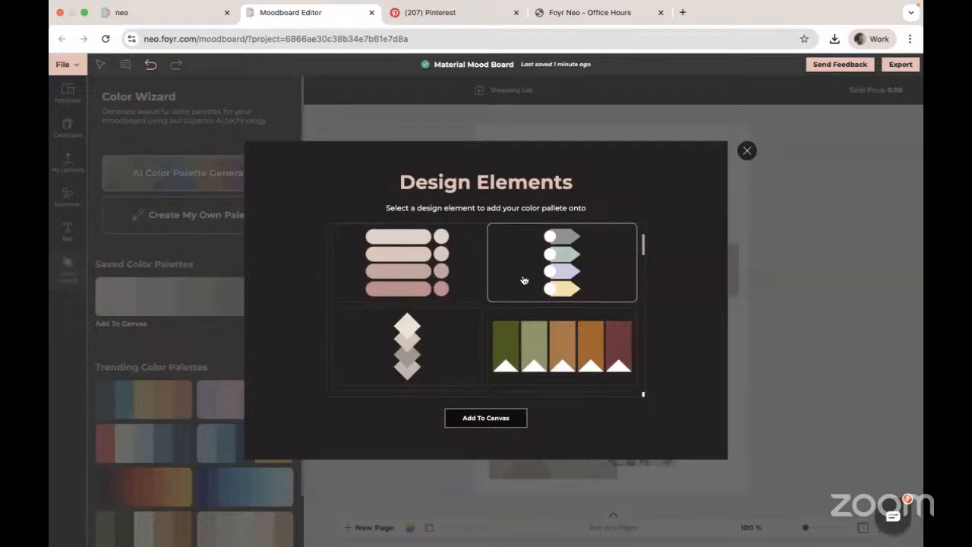
scroll(523, 280, down, 3)
scroll(523, 280, down, 5)
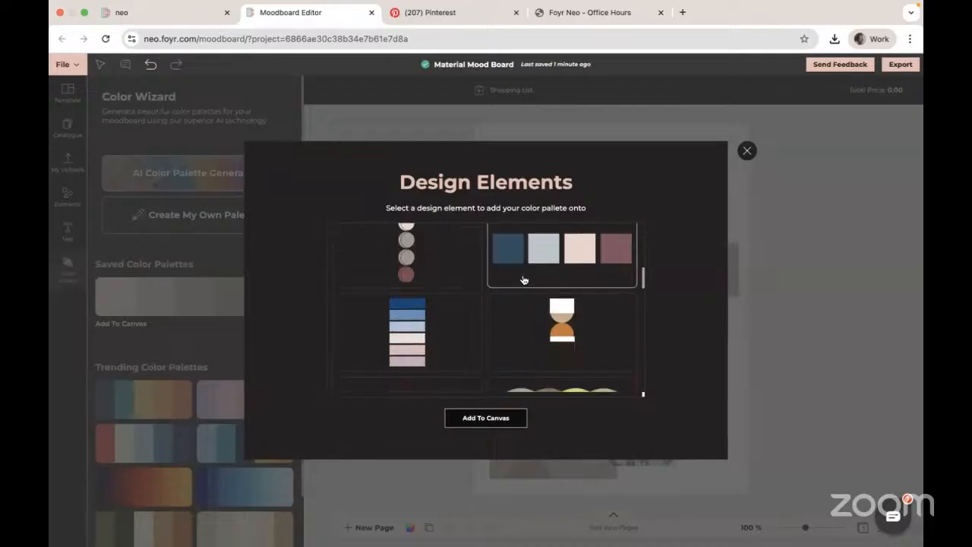
scroll(523, 280, down, 5)
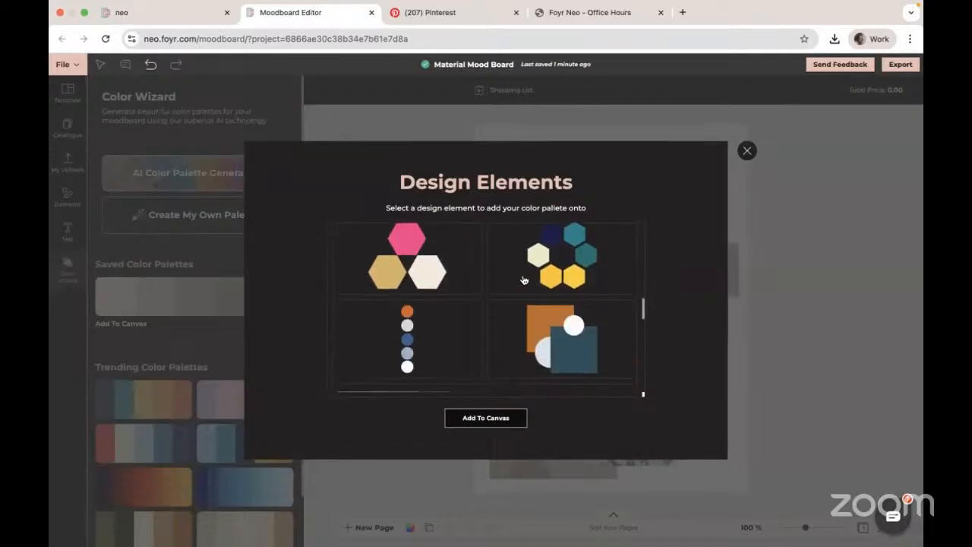
scroll(523, 280, down, 6)
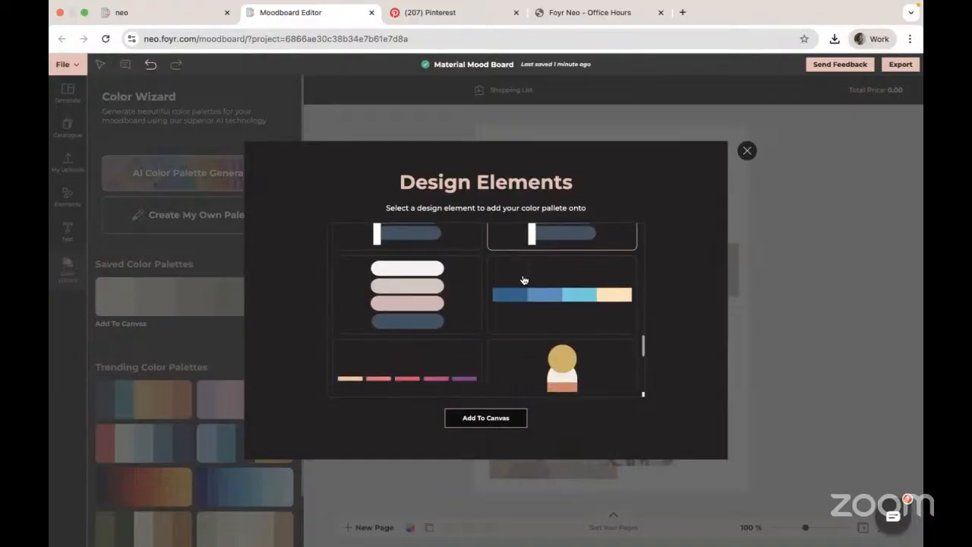
scroll(523, 280, down, 5)
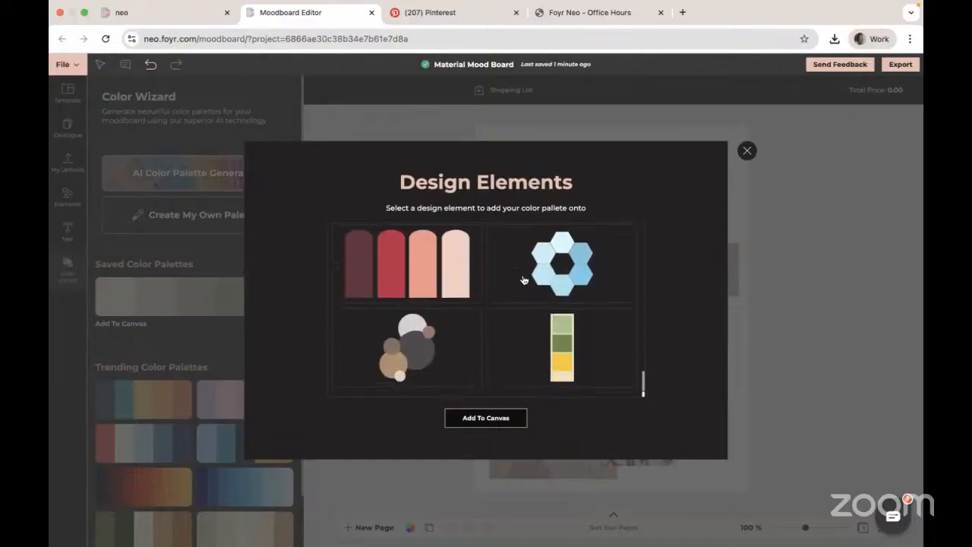
scroll(523, 280, up, 10)
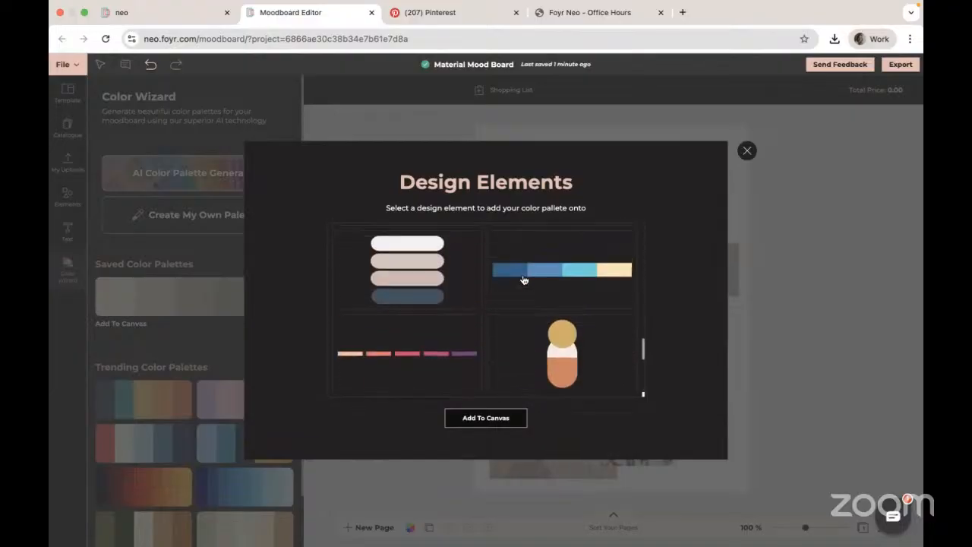
click(420, 338)
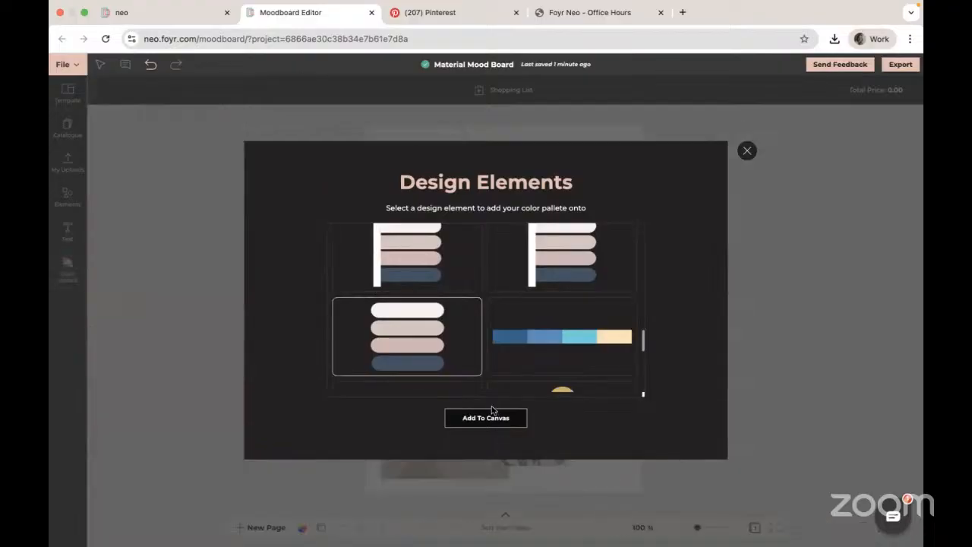
click(489, 418)
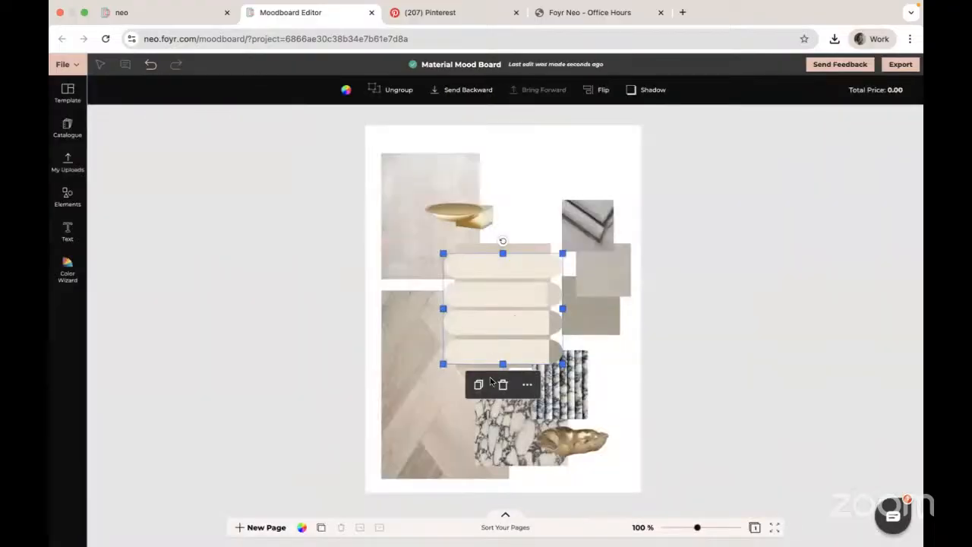
- Shrink the palette element and move it to the top of the board between the upper-left texture and the grey tiles
drag(503, 364, 502, 342)
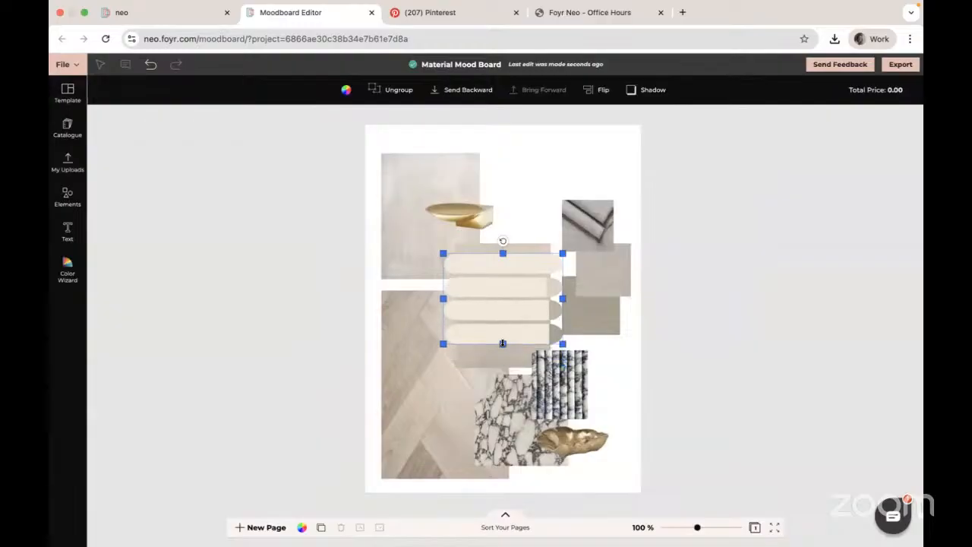
drag(445, 297, 527, 286)
click(555, 300)
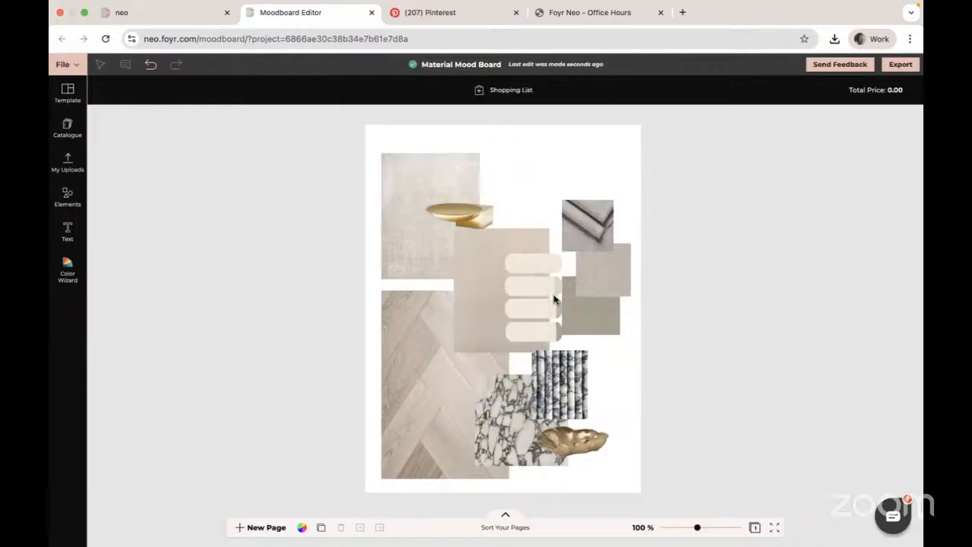
click(555, 275)
drag(555, 265, 546, 159)
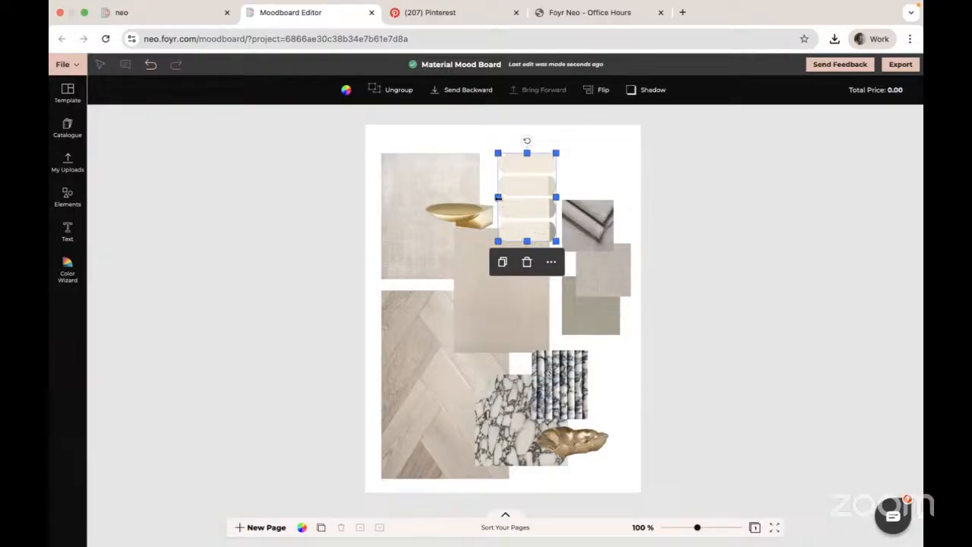
drag(500, 197, 502, 197)
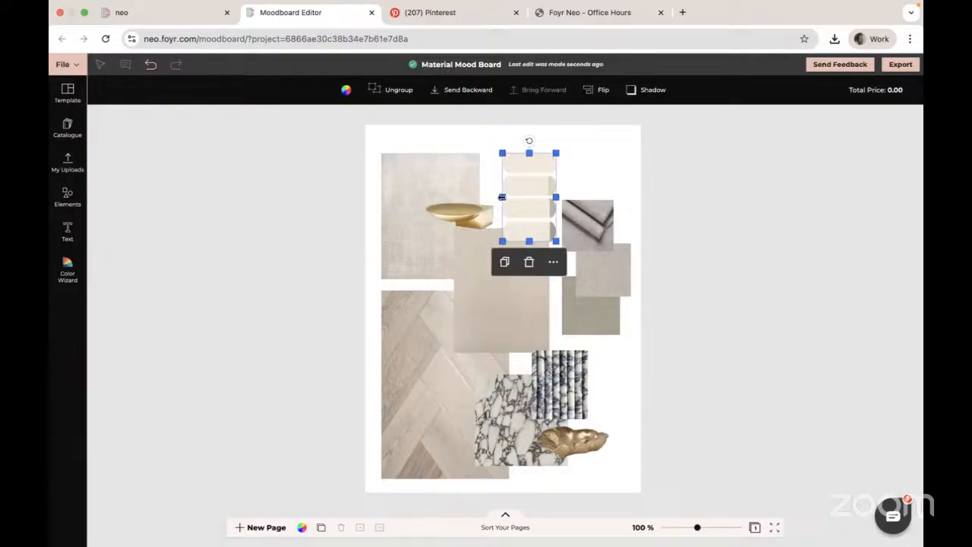
click(72, 409)
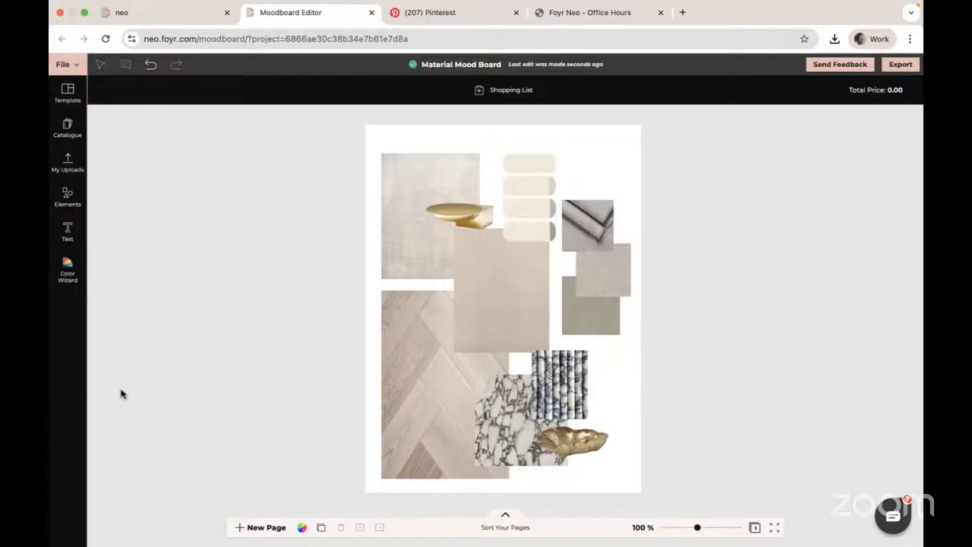
- Change the page background colour to a light warm grey of #DAD5D2
click(302, 526)
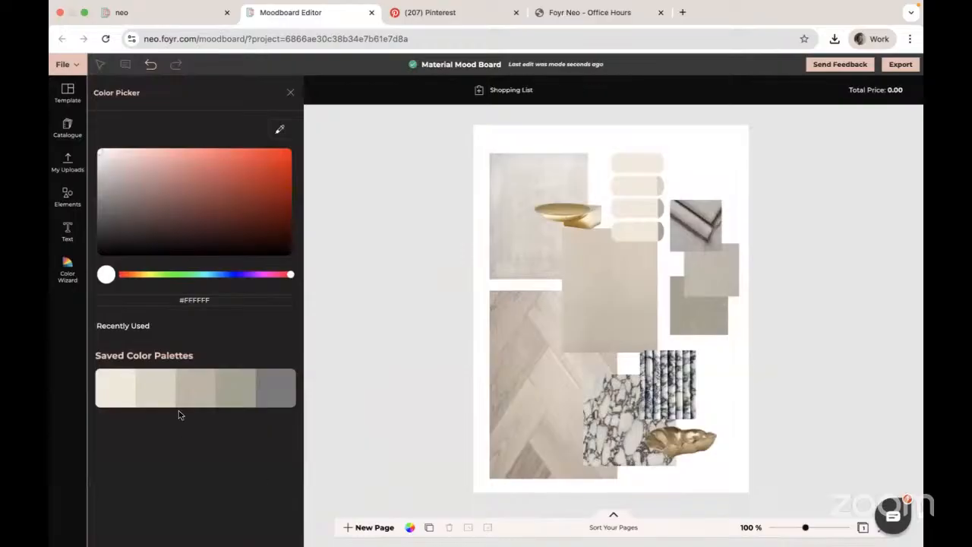
click(135, 228)
drag(136, 228, 113, 195)
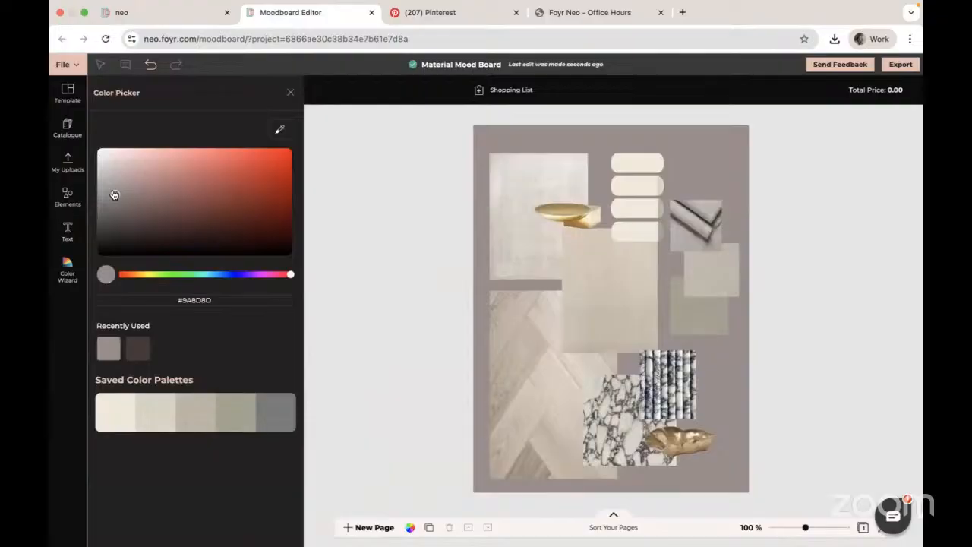
click(158, 275)
drag(146, 278, 141, 277)
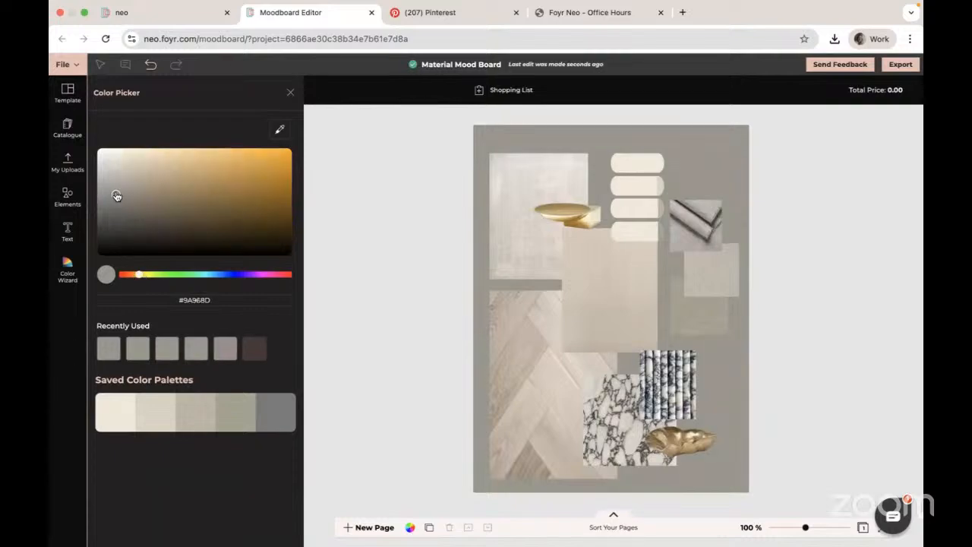
drag(117, 194, 119, 170)
drag(119, 170, 106, 168)
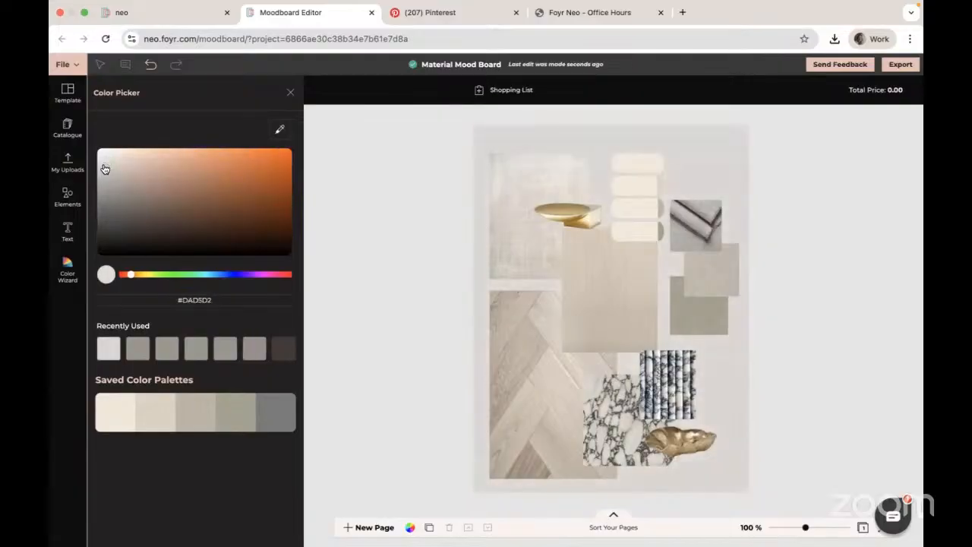
click(62, 352)
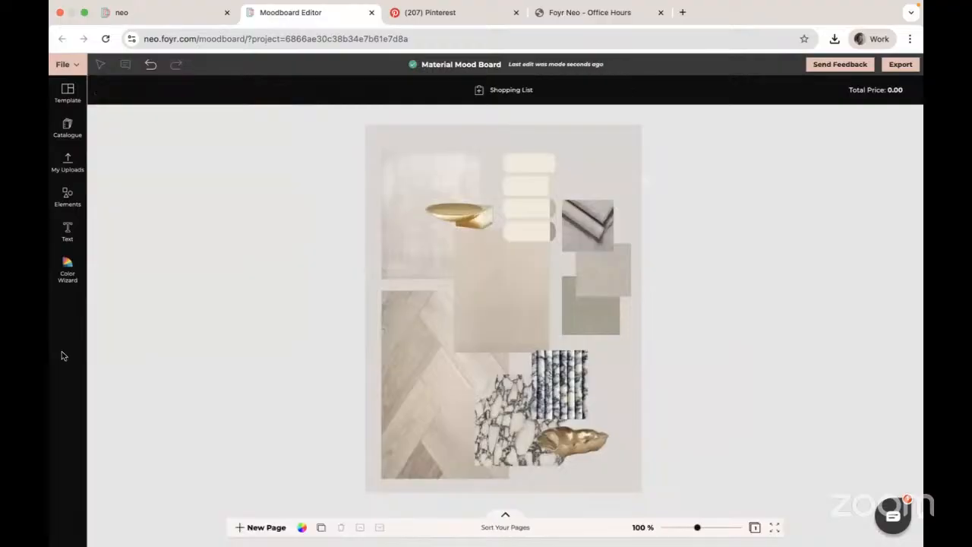
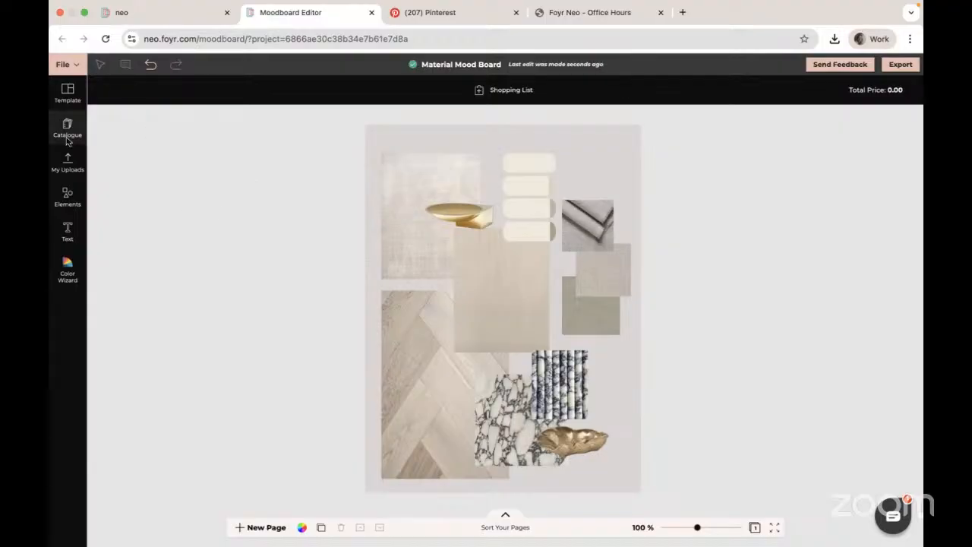
- Delete the colour palette element and add the brushstroke swatch image D3b08111 from the uploads to the board
click(68, 163)
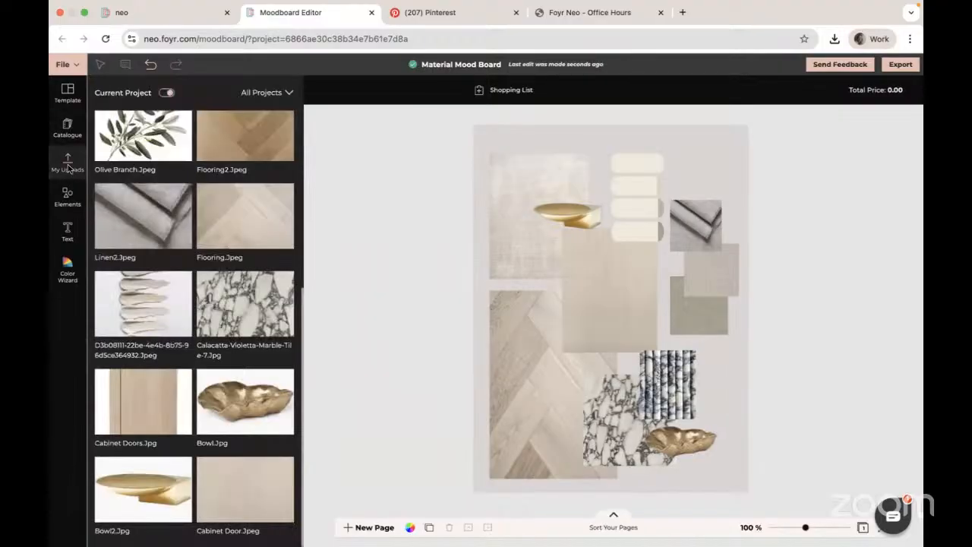
click(642, 211)
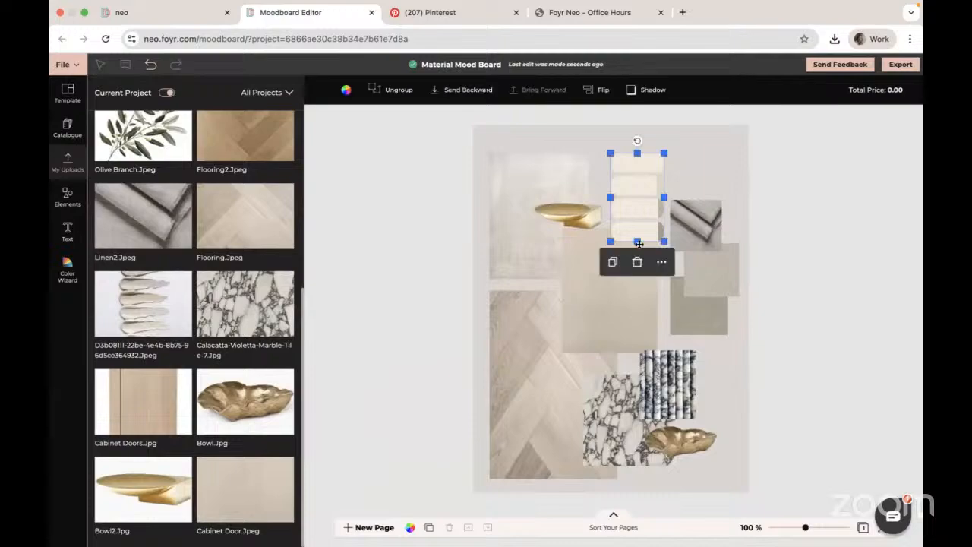
click(635, 261)
click(143, 304)
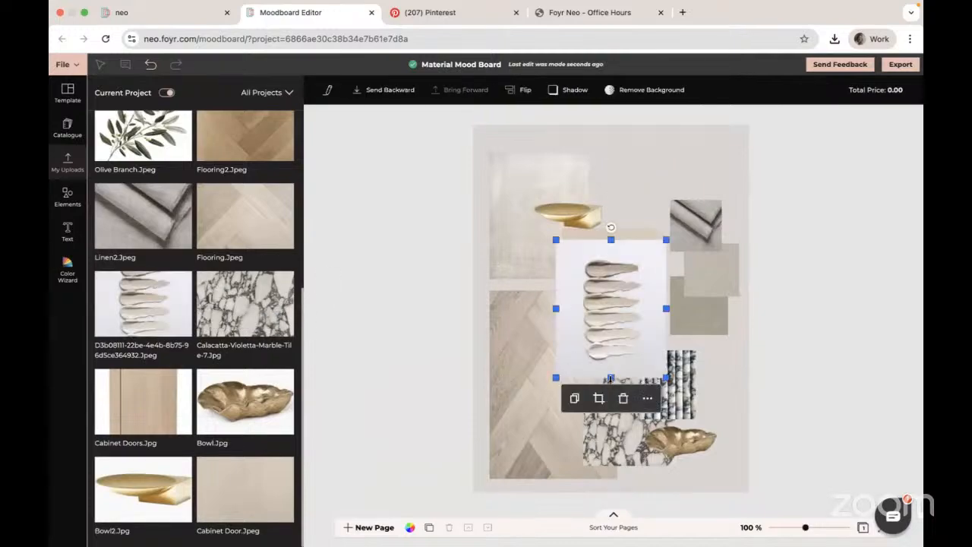
- Resize the brushstroke swatch image narrower and shorter, then move it to the top of the board between the upper-left texture and grey tiles
drag(611, 377, 611, 360)
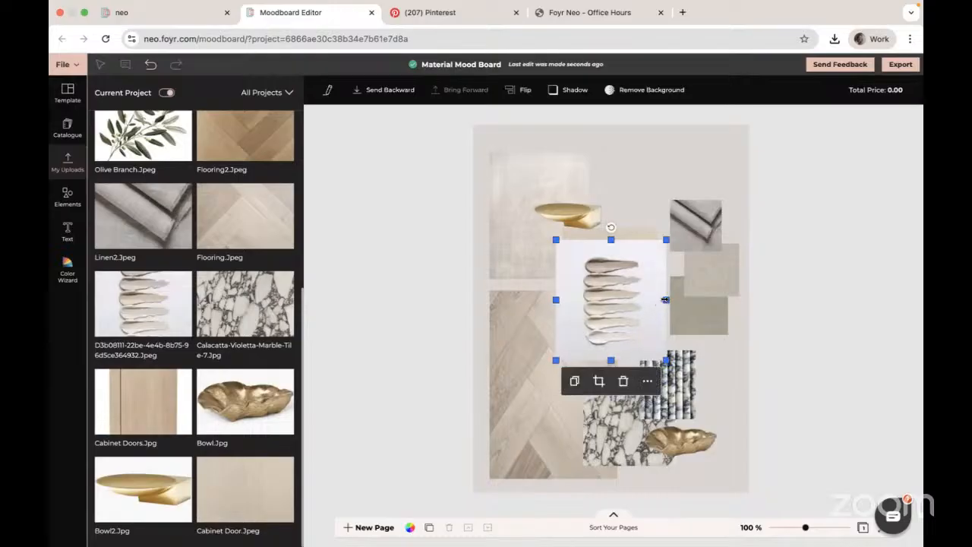
drag(665, 299, 640, 299)
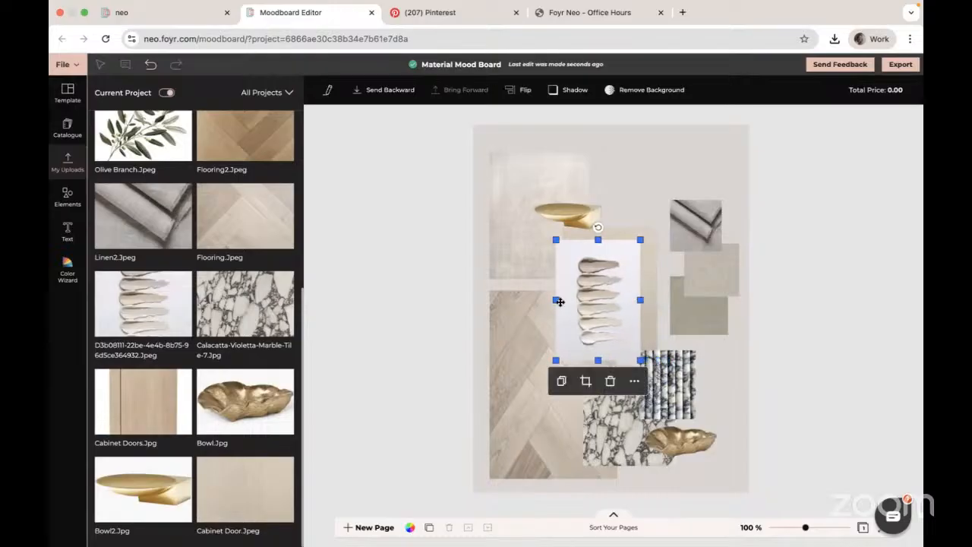
drag(556, 300, 576, 299)
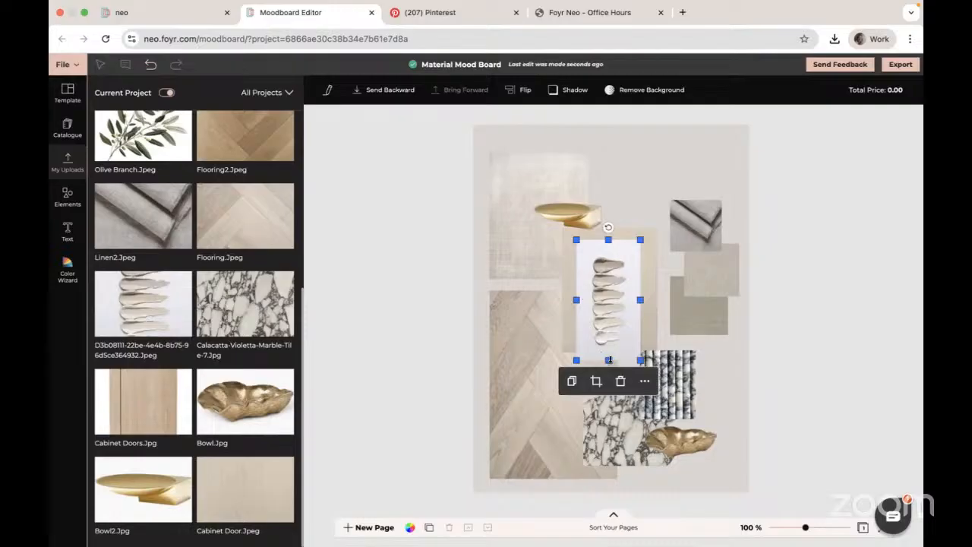
drag(608, 360, 608, 330)
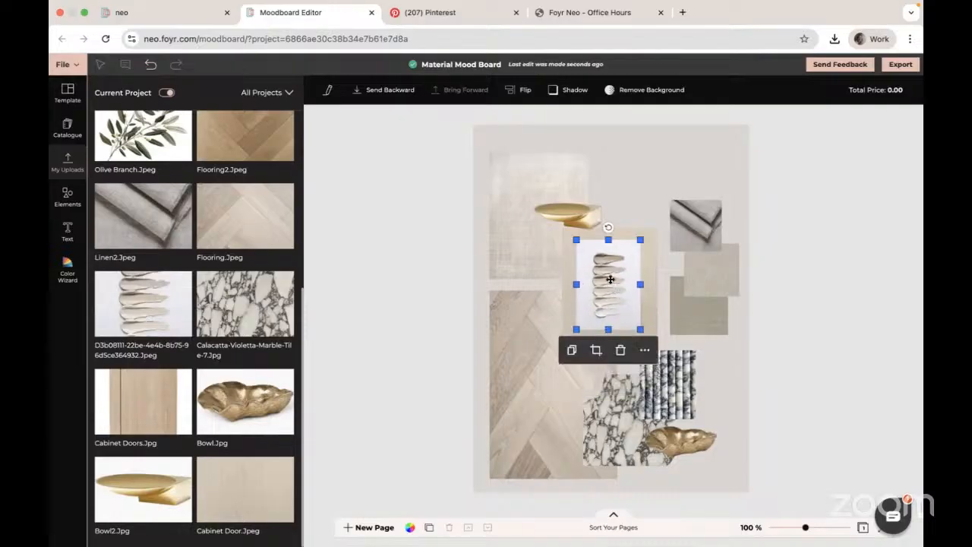
mouse_move(610, 278)
mouse_down()
mouse_move(627, 183)
mouse_move(650, 187)
mouse_move(638, 188)
mouse_up()
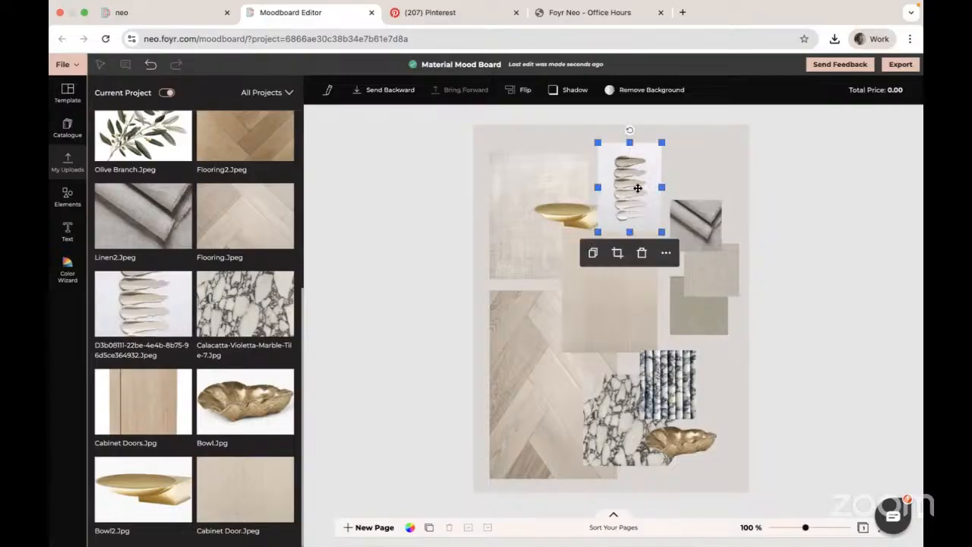
click(832, 271)
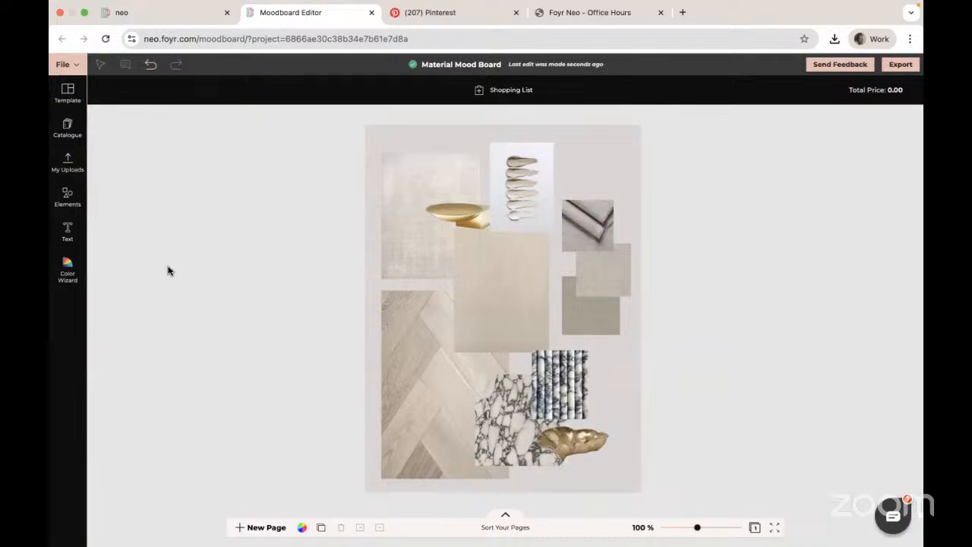
click(67, 271)
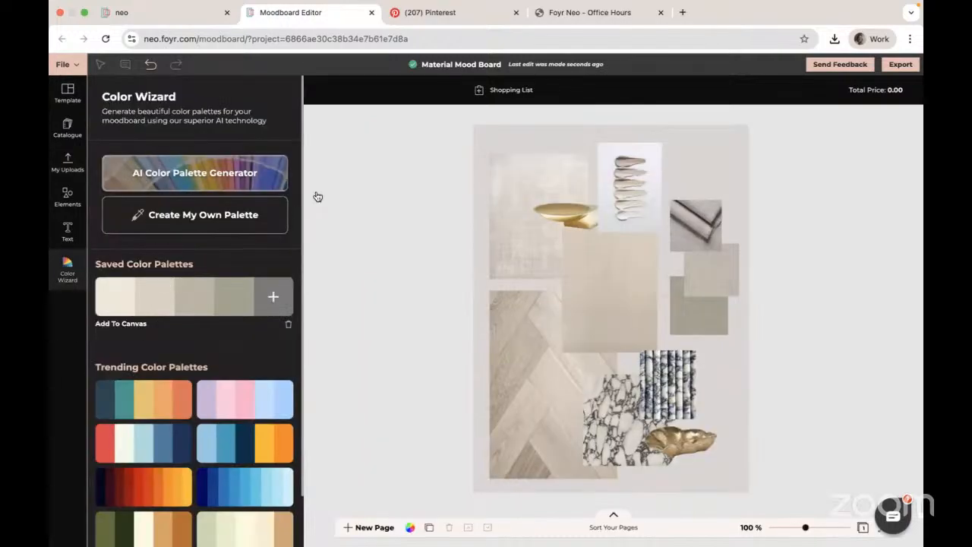
click(62, 326)
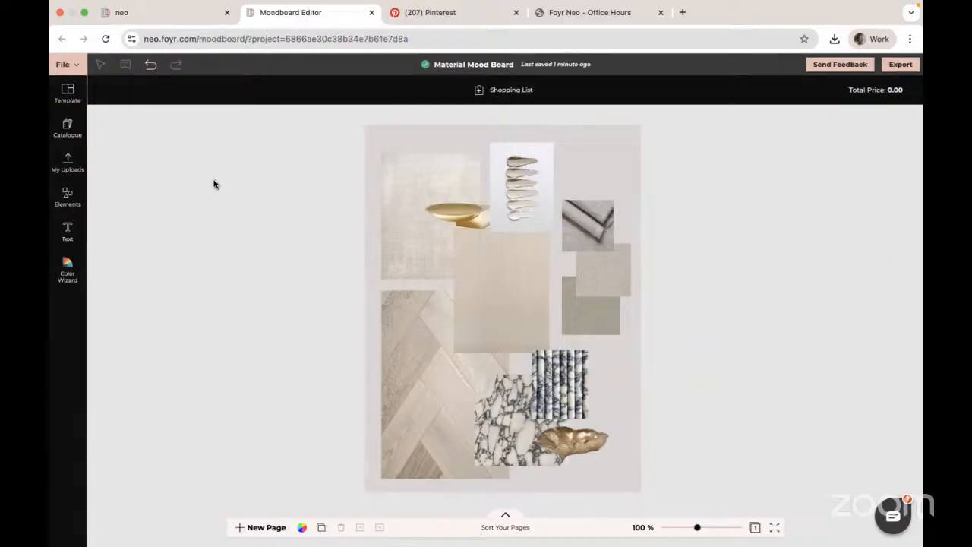
- Select the herringbone flooring image and open its product details editor
click(429, 337)
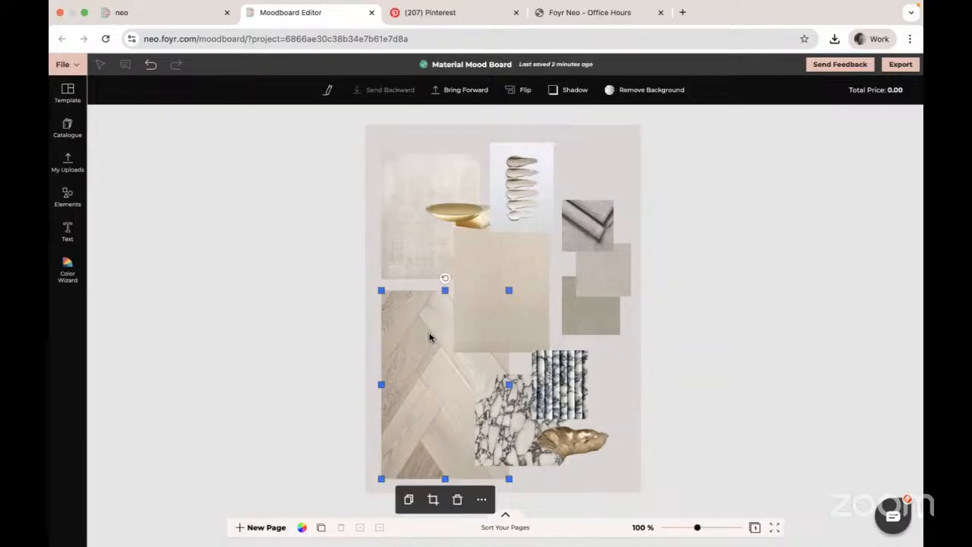
click(566, 384)
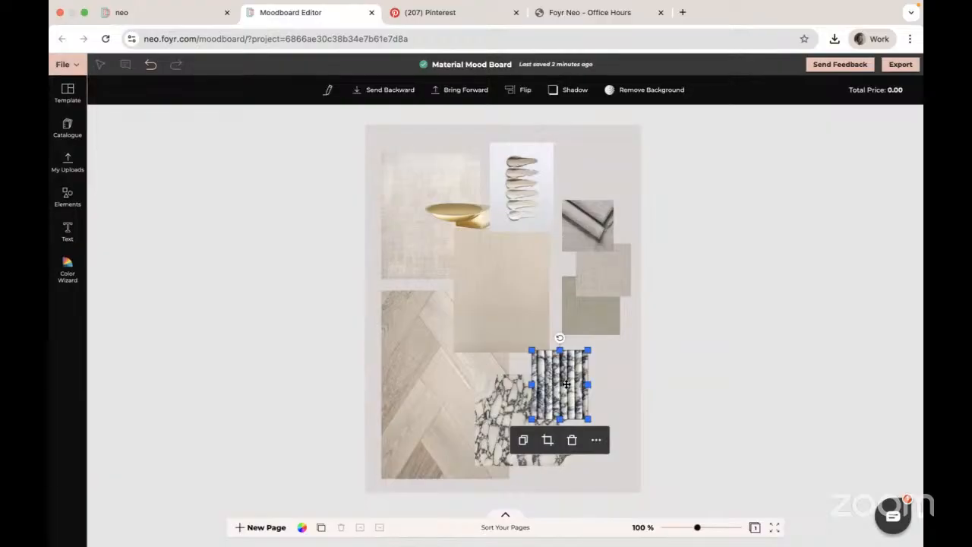
click(432, 352)
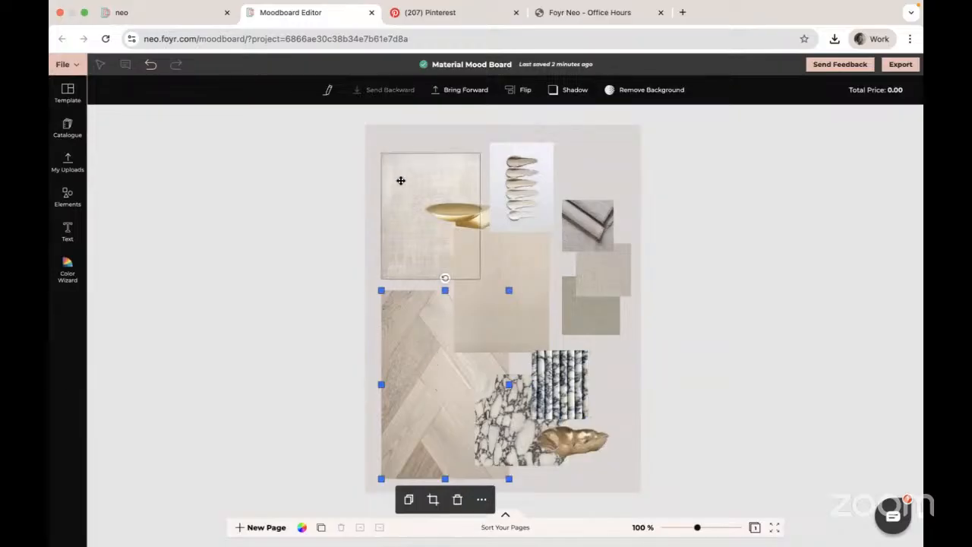
click(329, 91)
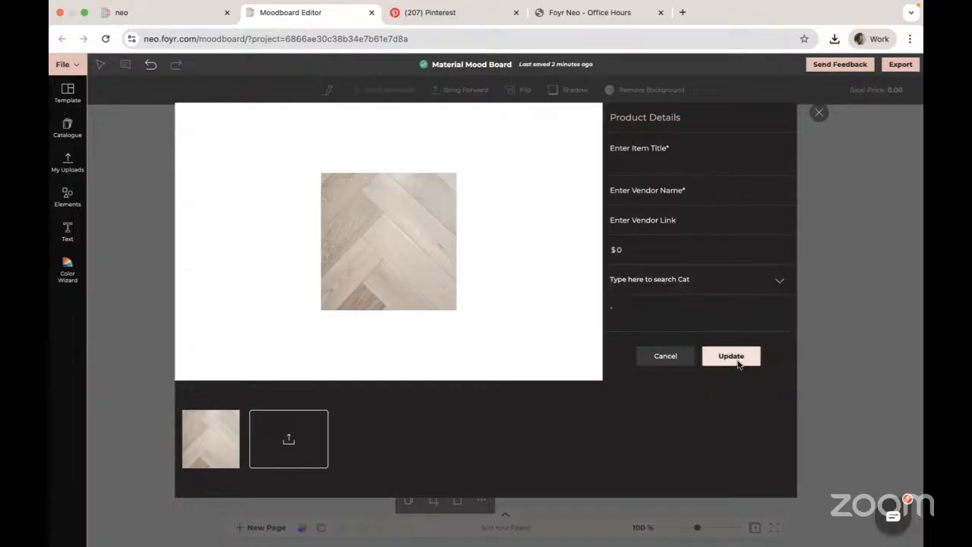
- Browse the dashboard's MoodBoards list and open the Woodland Nursery moodboard
click(158, 21)
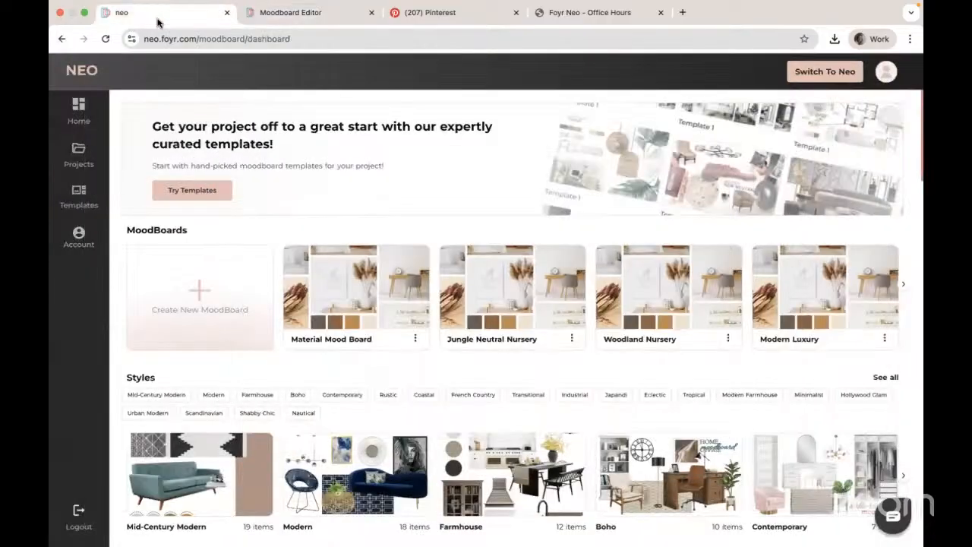
mouse_move(515, 299)
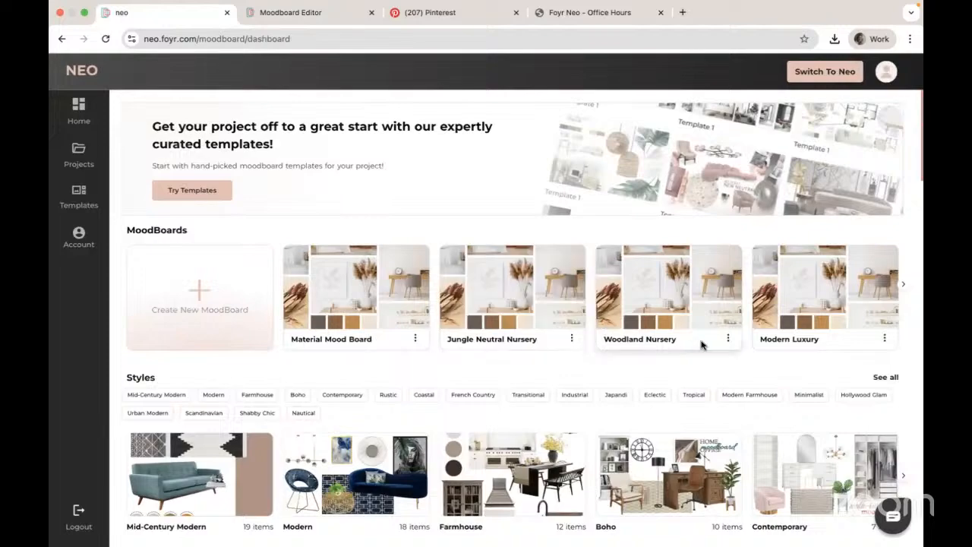
click(727, 340)
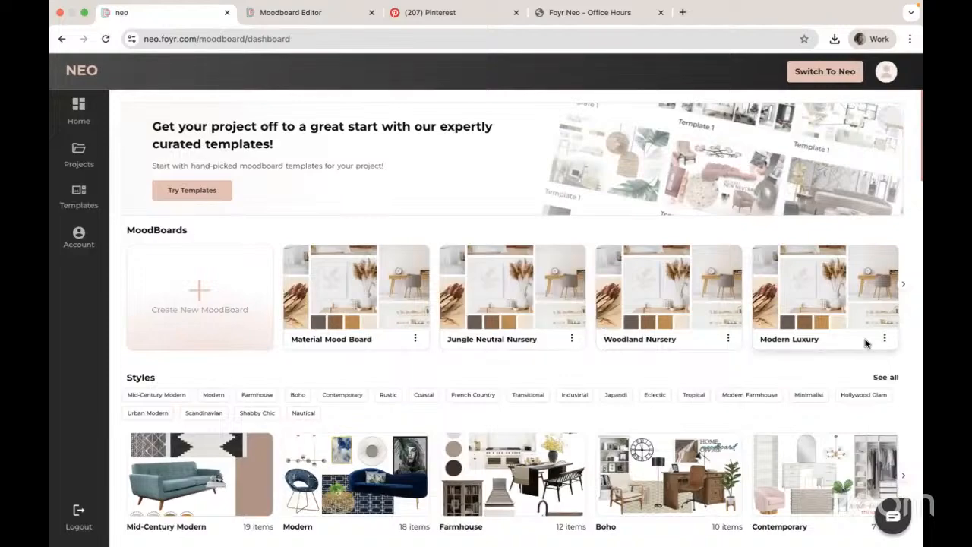
scroll(866, 344, down, 1)
scroll(867, 344, up, 1)
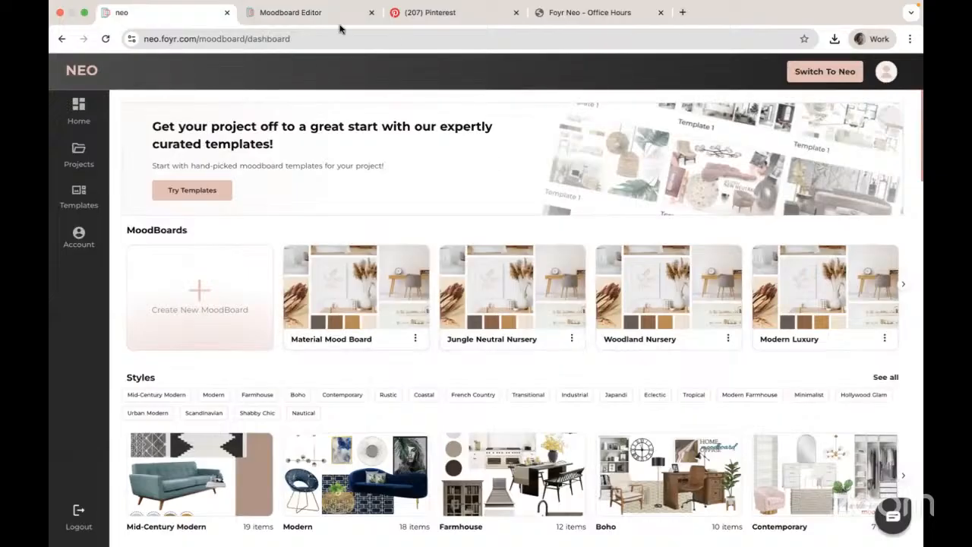
click(311, 13)
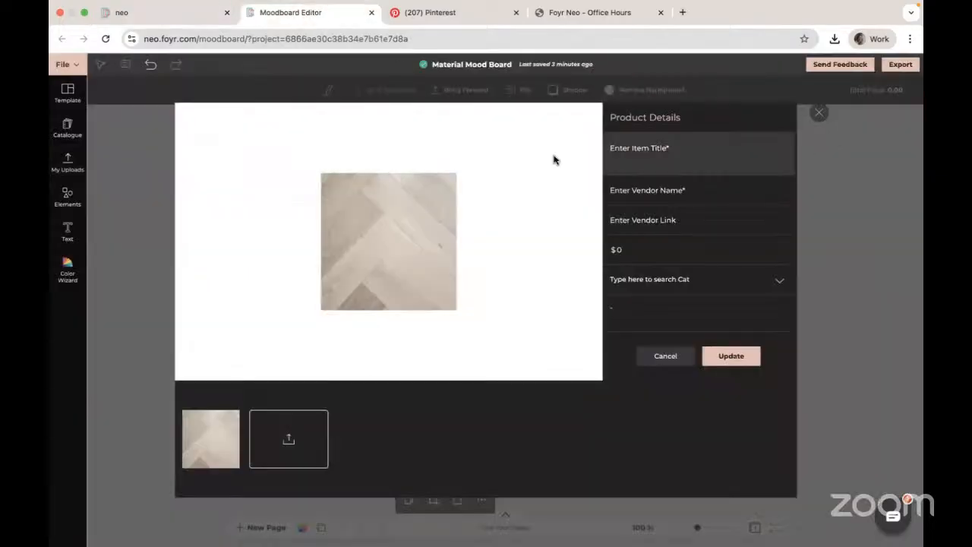
click(159, 13)
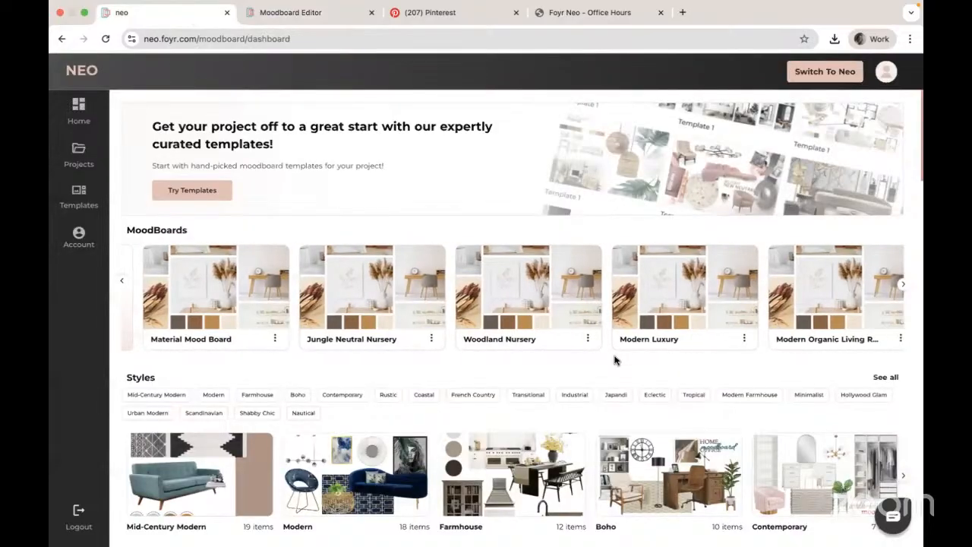
scroll(615, 359, right, 3)
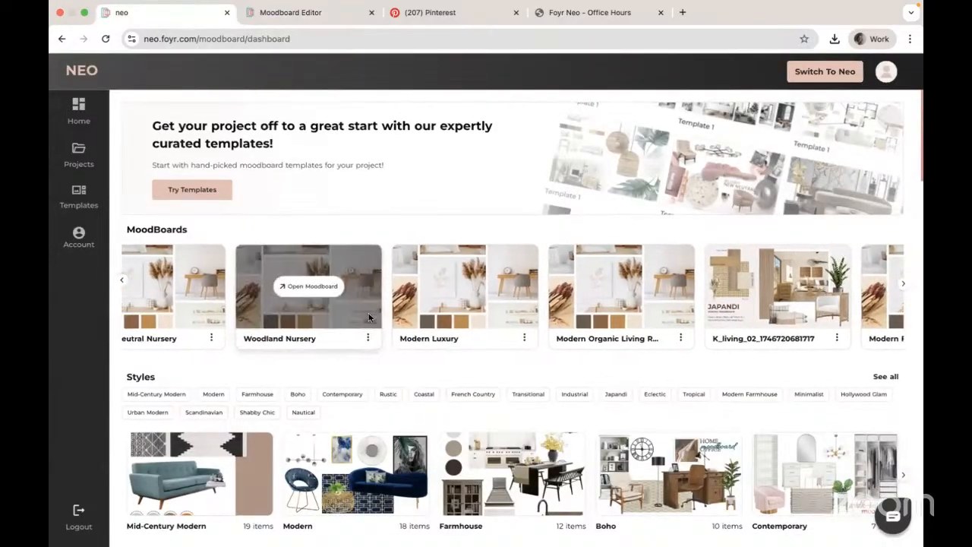
scroll(369, 317, left, 3)
scroll(368, 318, left, 3)
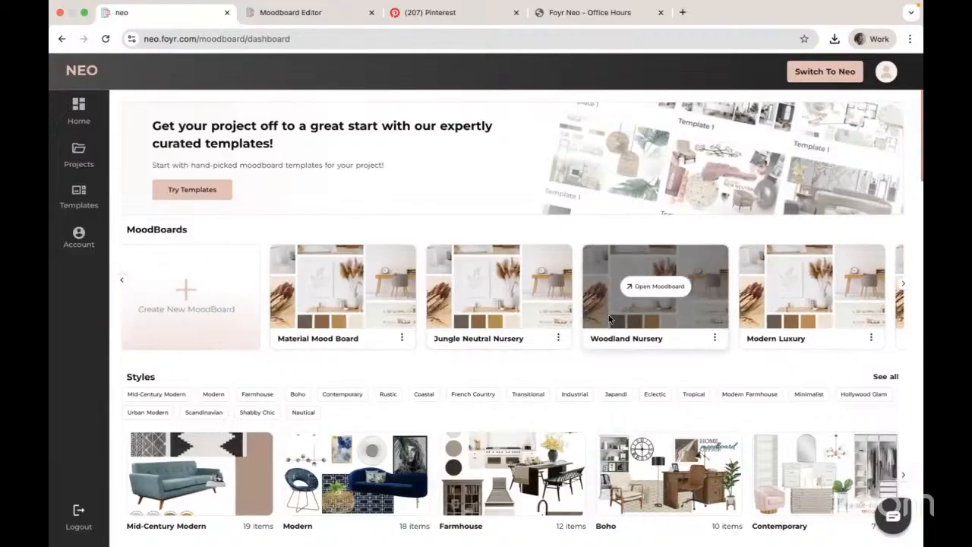
click(656, 288)
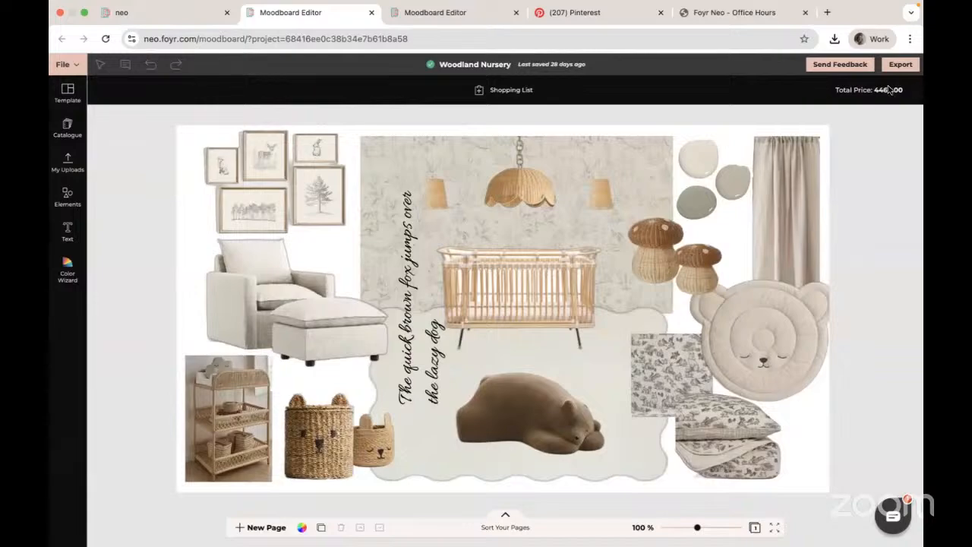
- View the Woodland Nursery shopping list and its client settings
click(505, 93)
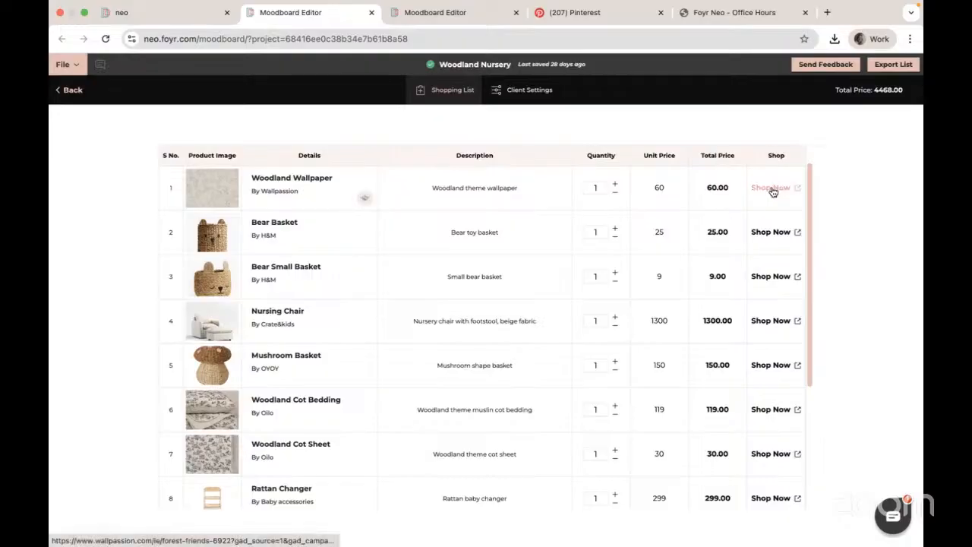
click(523, 92)
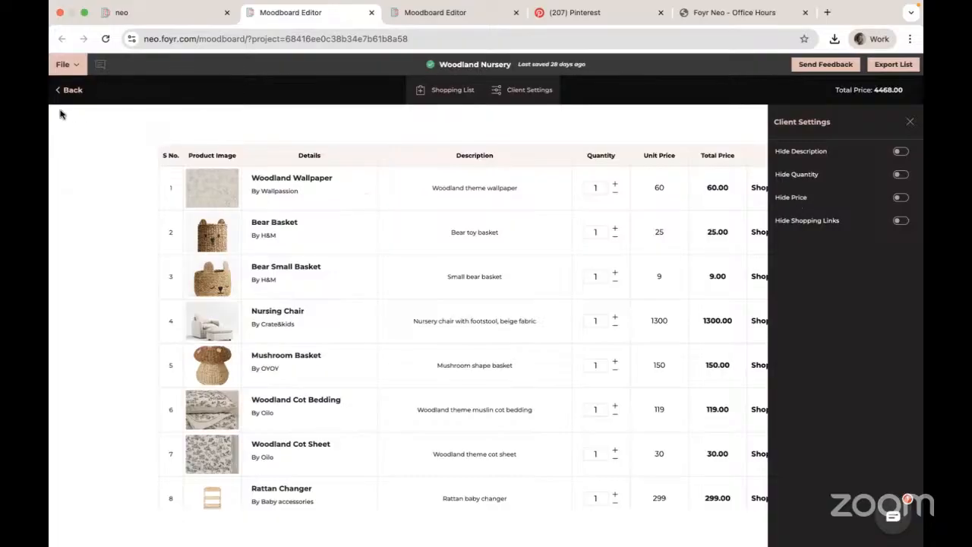
- Return to the Material Mood Board and cancel the product details dialog
click(444, 16)
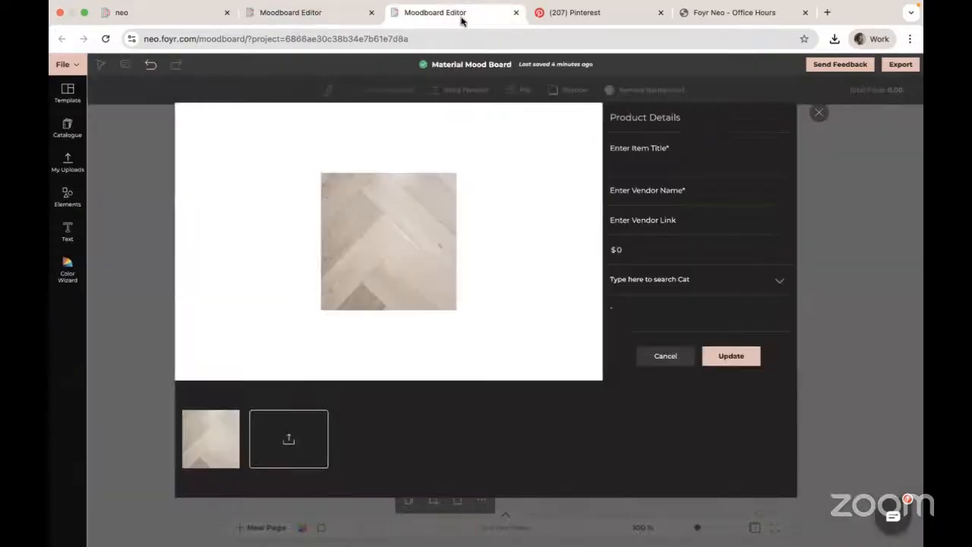
click(662, 357)
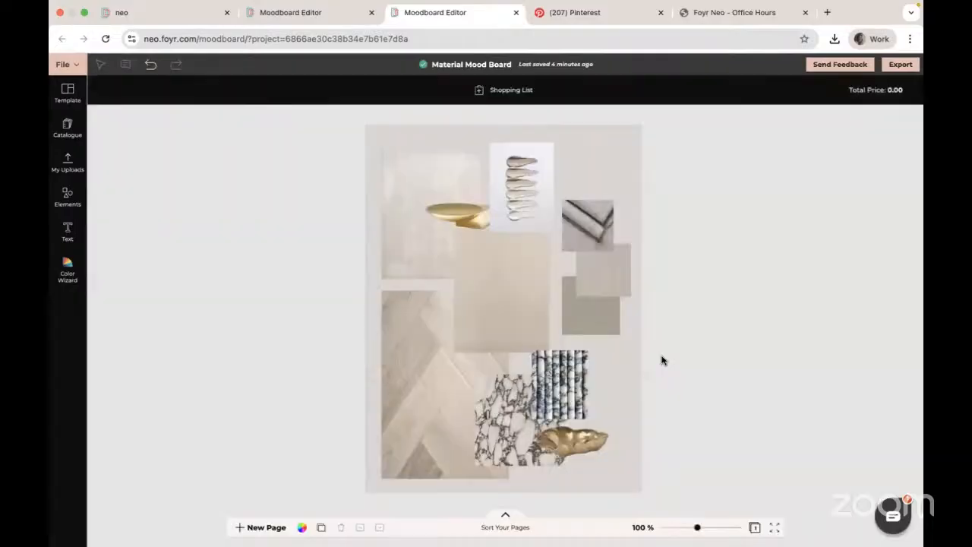
- Browse the uploaded images and select the herringbone flooring texture on the board
click(72, 160)
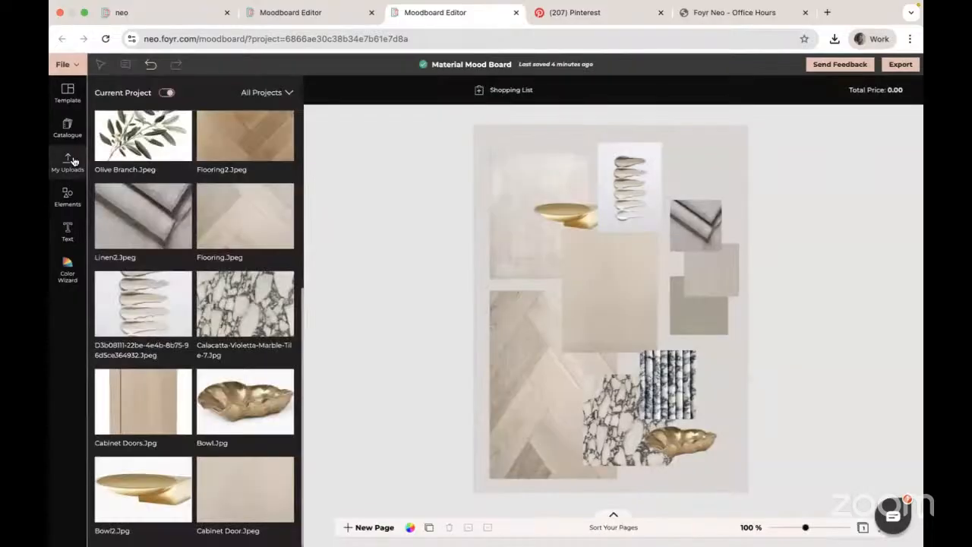
scroll(184, 184, up, 4)
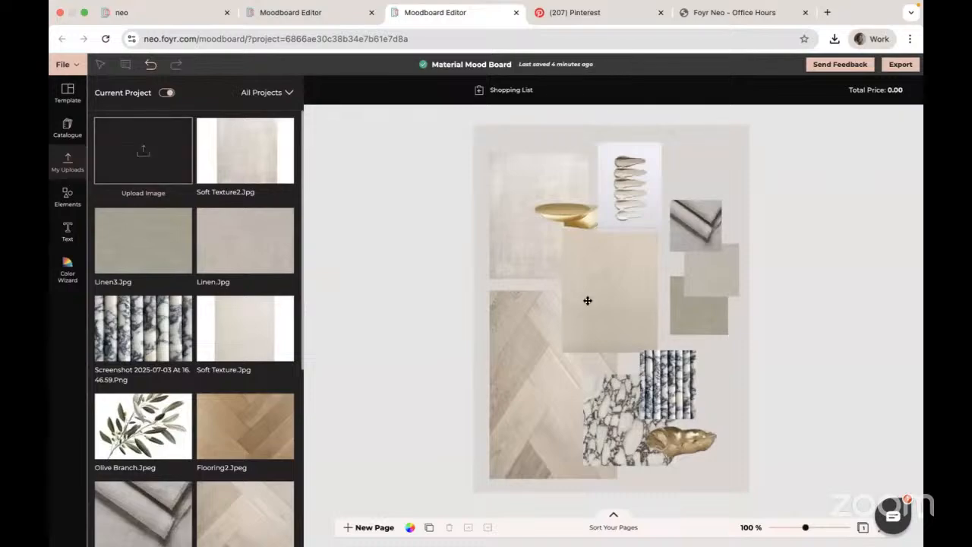
click(529, 350)
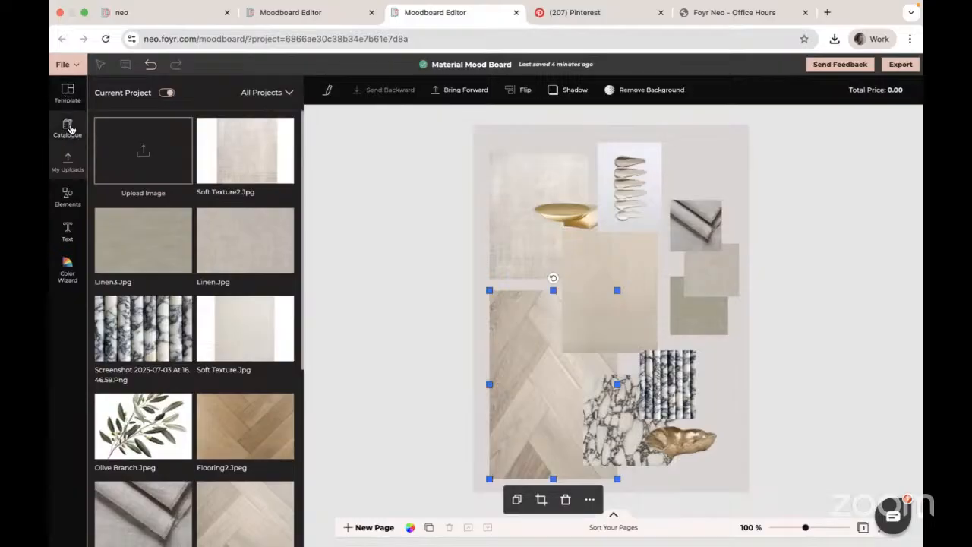
- Try to add bowl.jpg as a custom furniture product from the catalogue, then cancel the product details
click(67, 126)
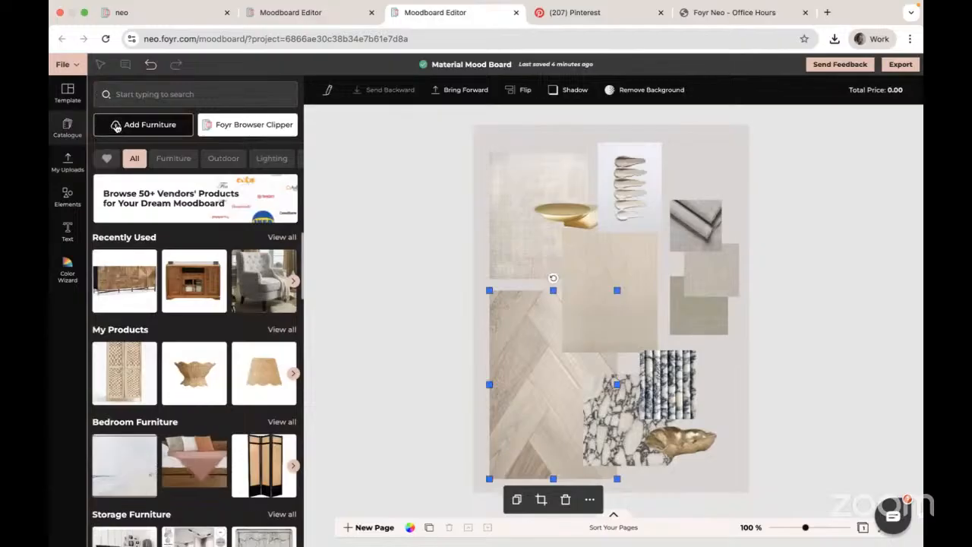
click(114, 128)
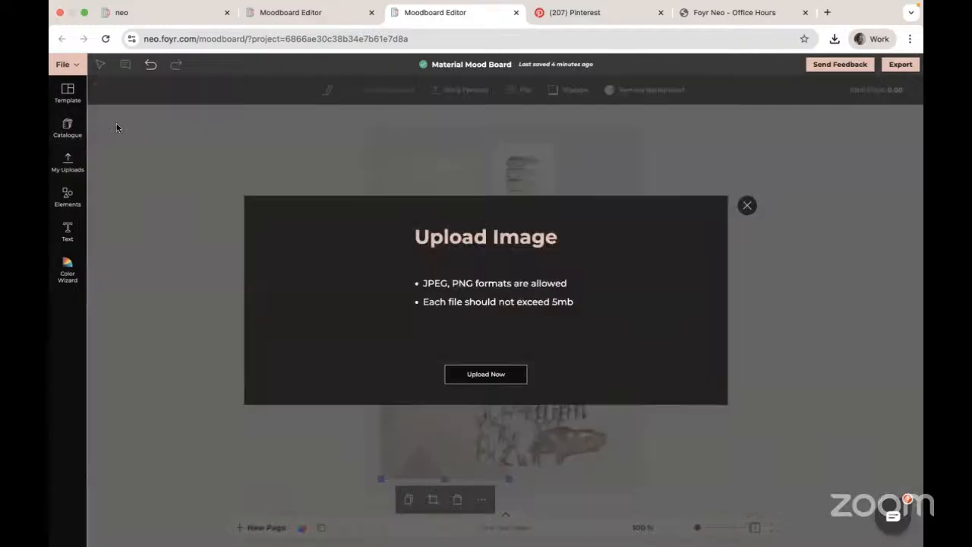
click(487, 375)
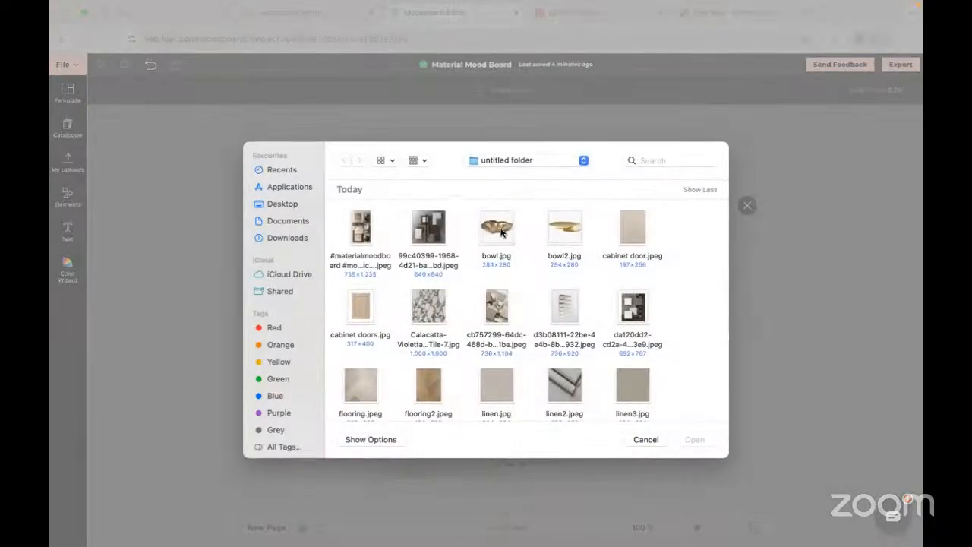
click(500, 232)
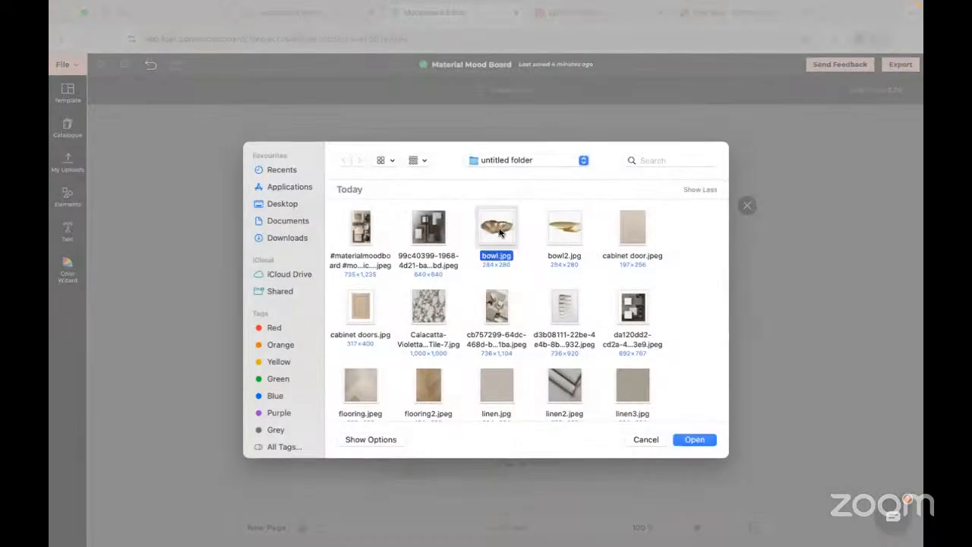
click(684, 346)
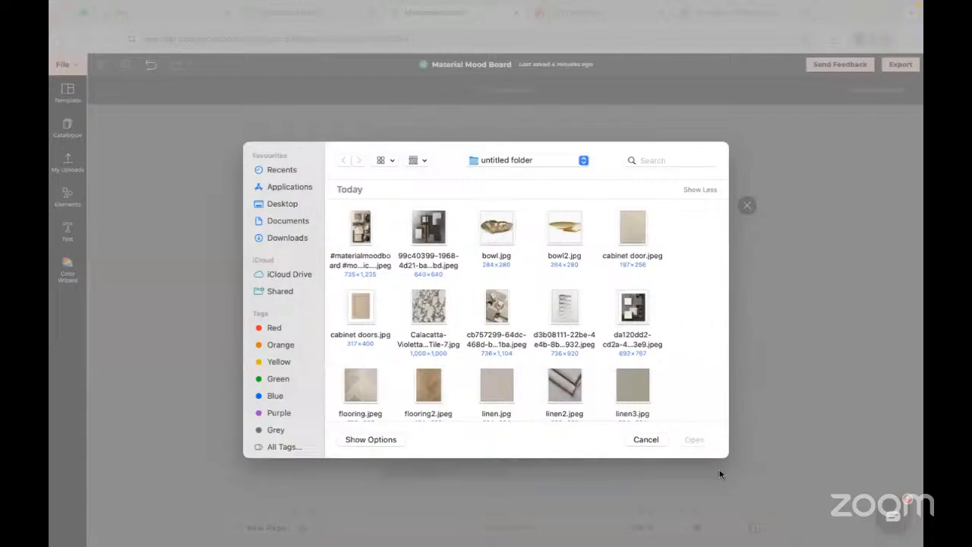
click(492, 236)
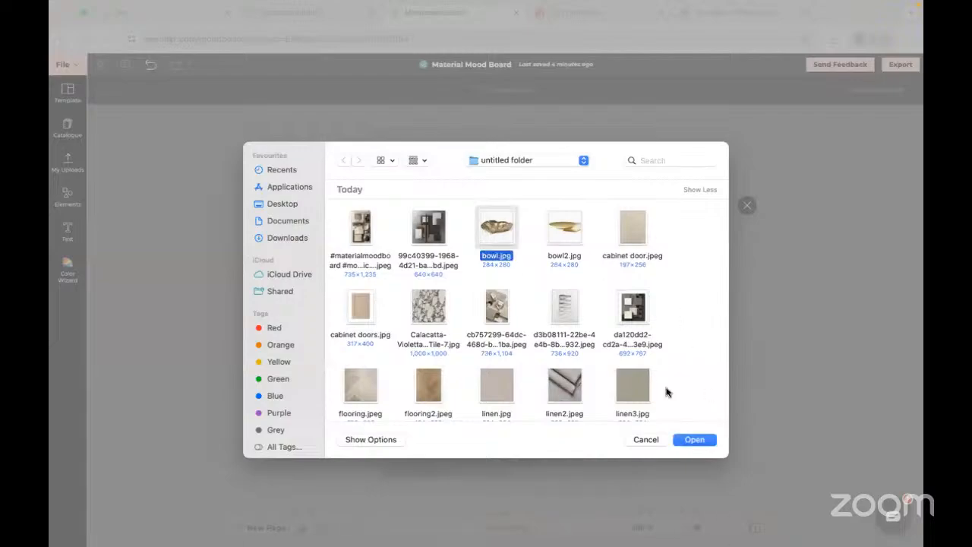
click(686, 440)
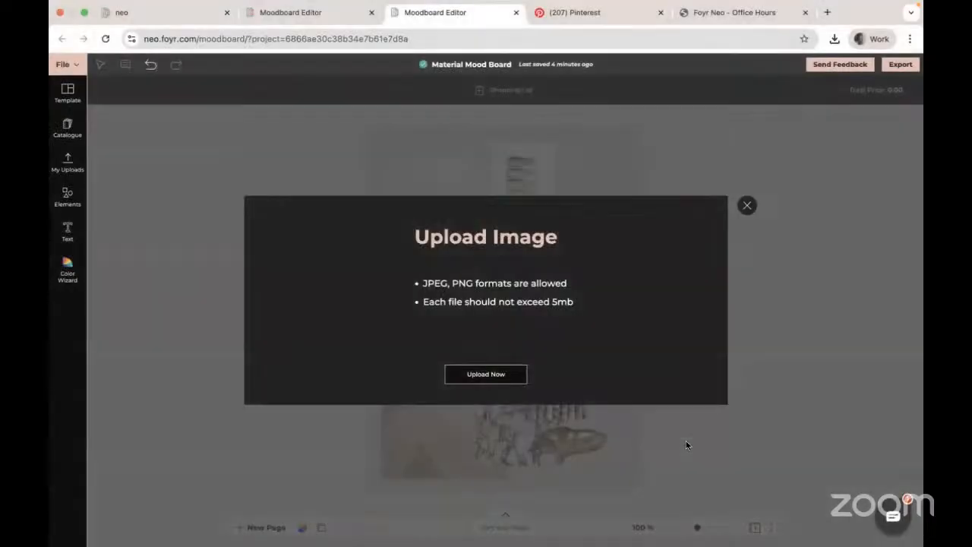
click(470, 373)
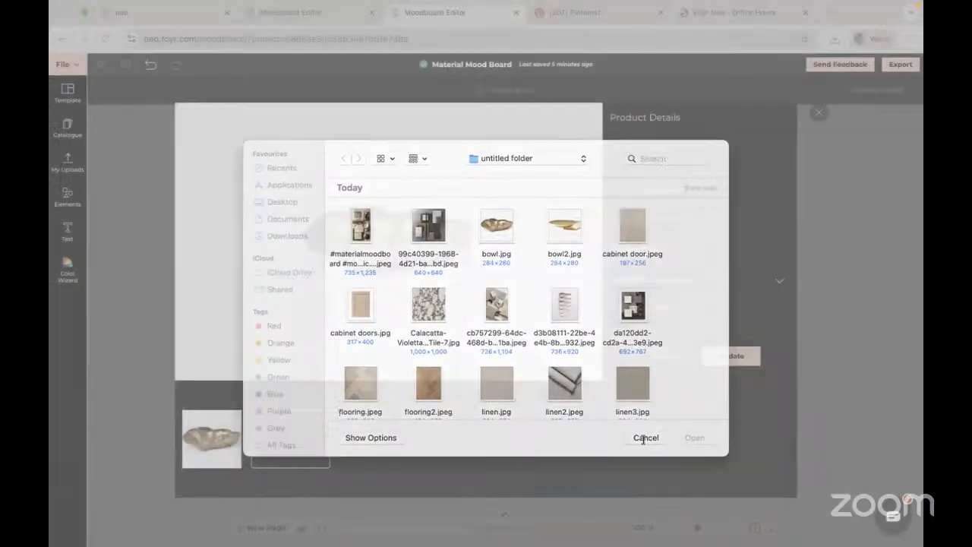
click(645, 439)
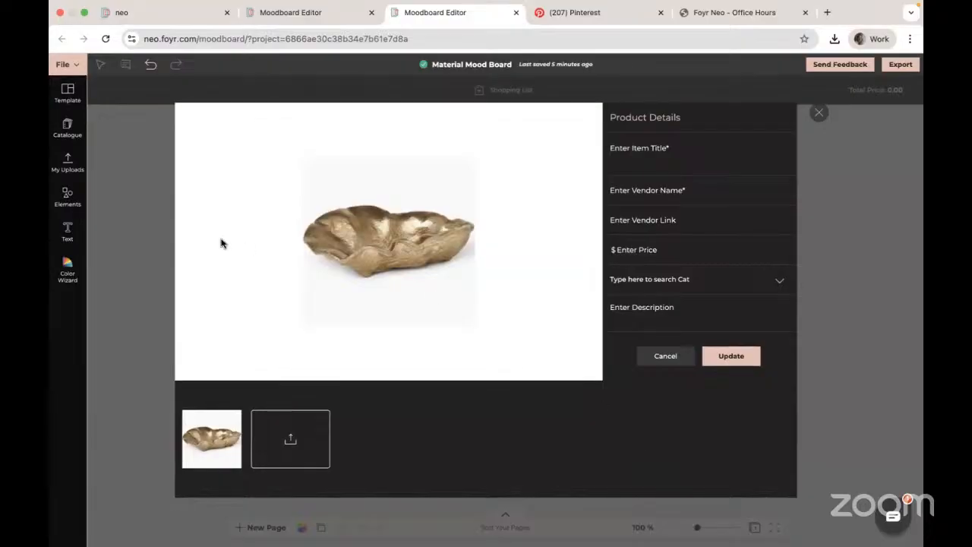
click(667, 356)
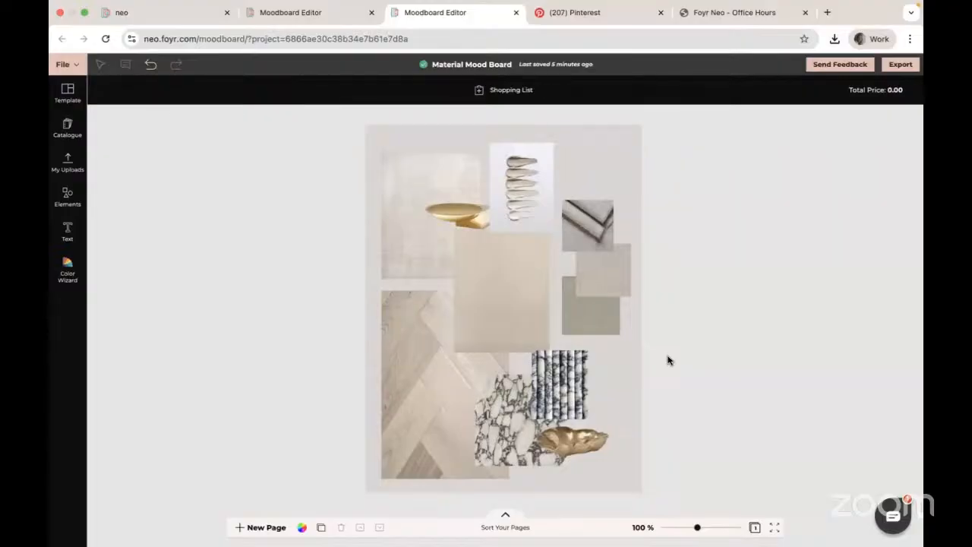
click(458, 347)
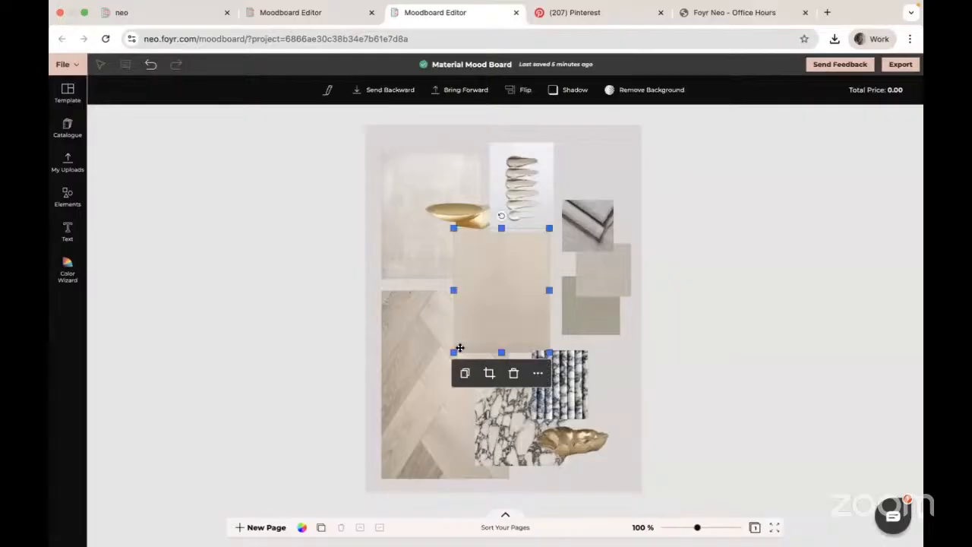
click(327, 90)
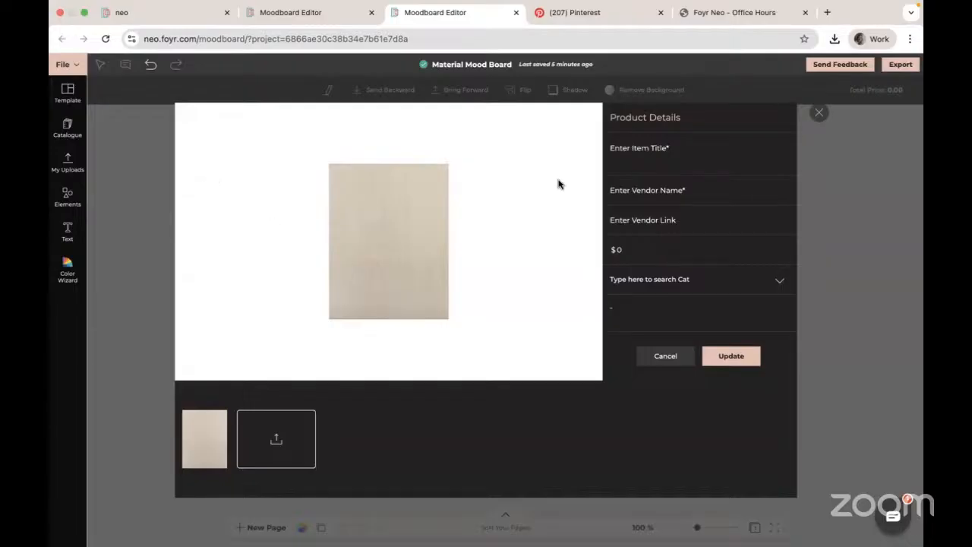
click(663, 359)
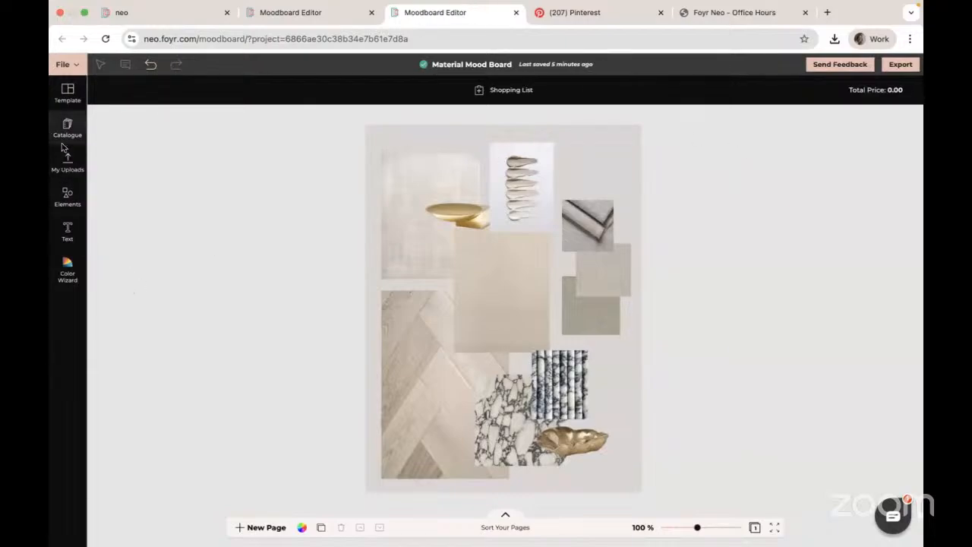
- Add a subheading text box to the mood board
click(67, 232)
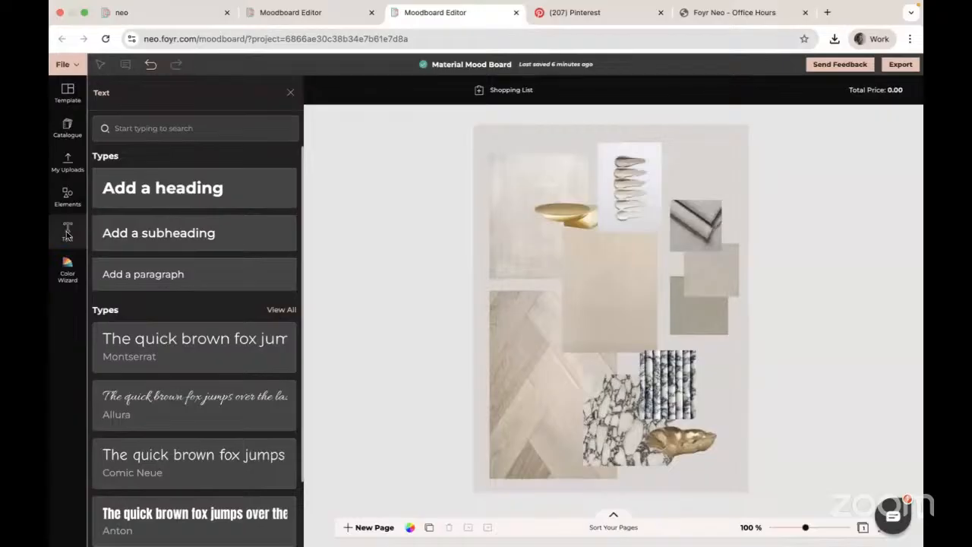
scroll(200, 392, down, 2)
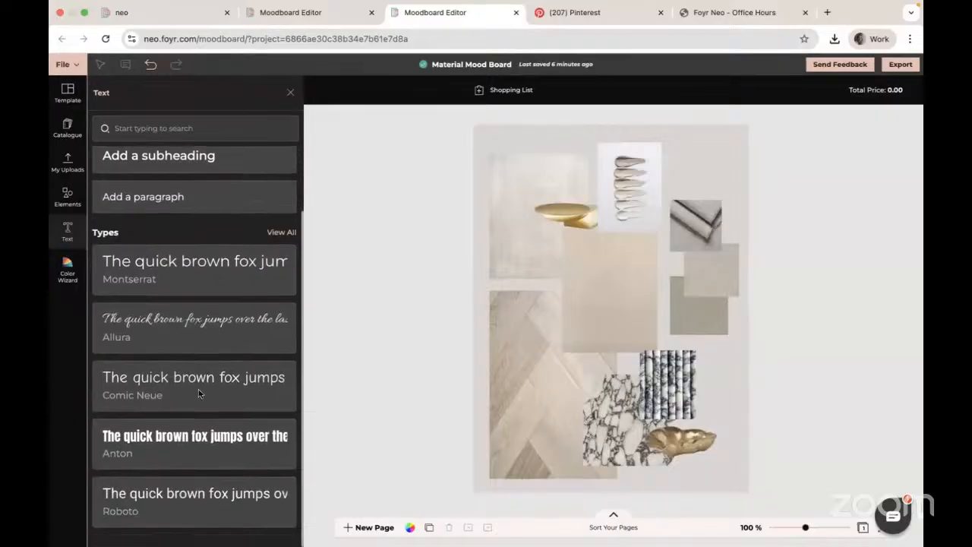
click(161, 158)
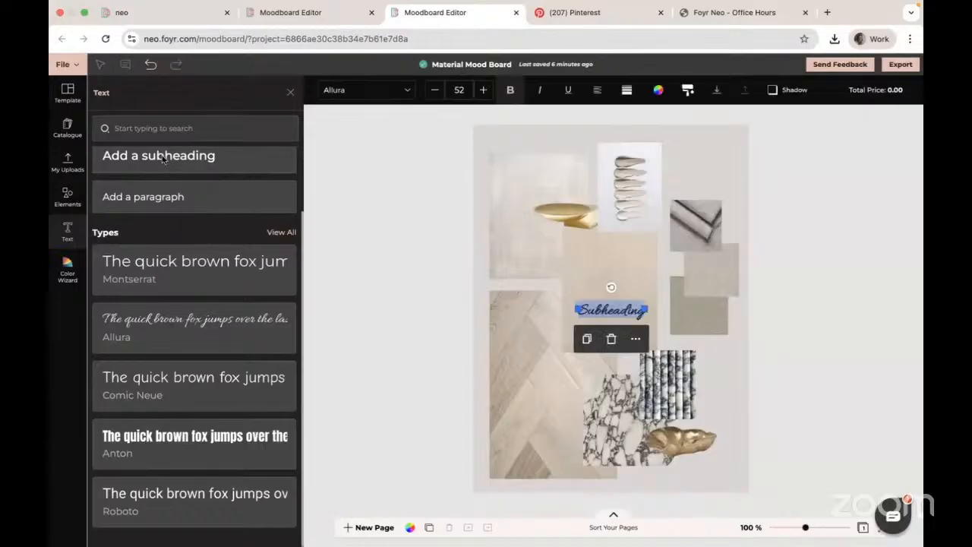
click(619, 307)
click(631, 310)
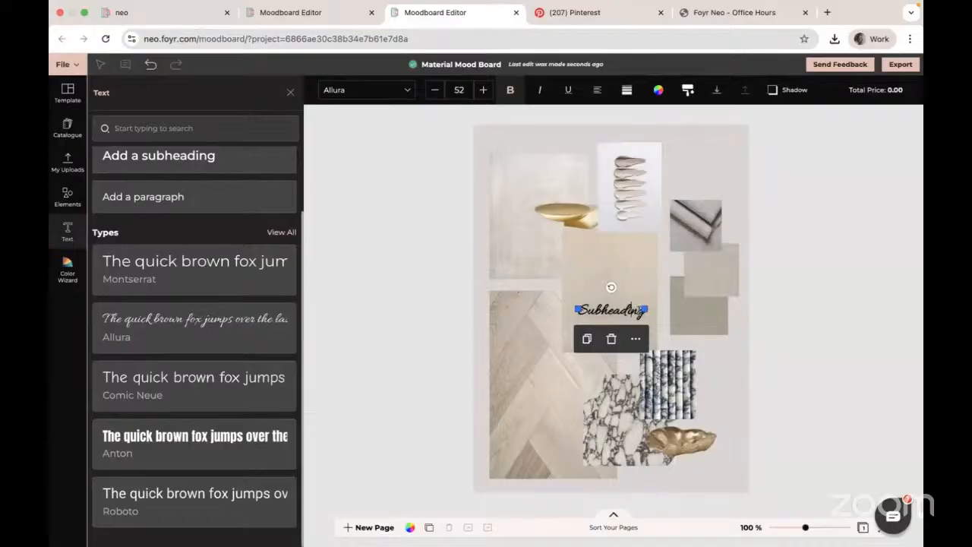
click(635, 338)
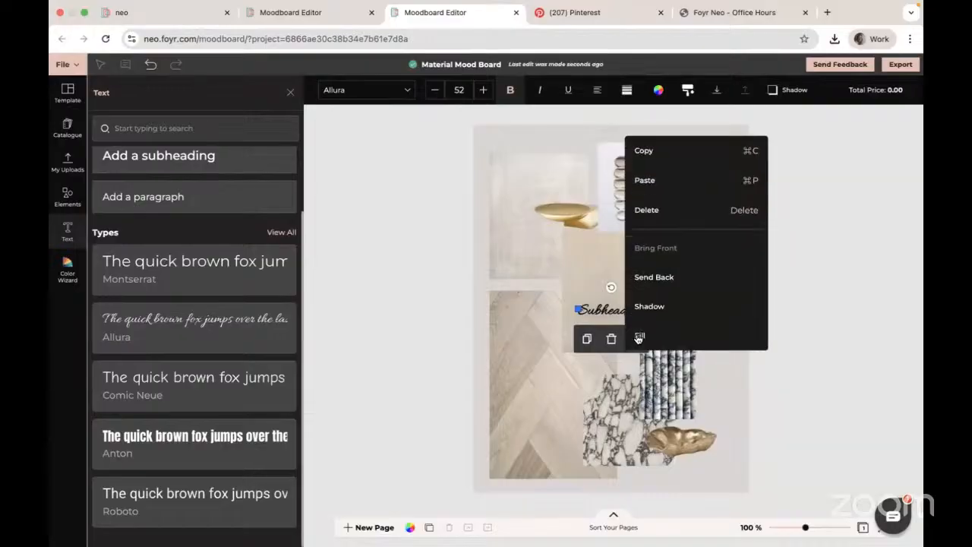
click(605, 303)
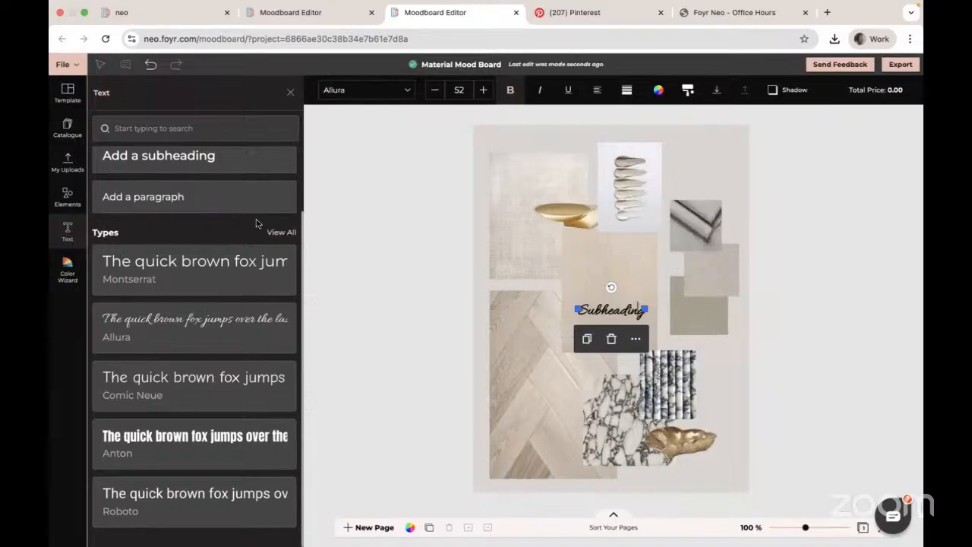
- Browse the full list of available text font styles
click(277, 233)
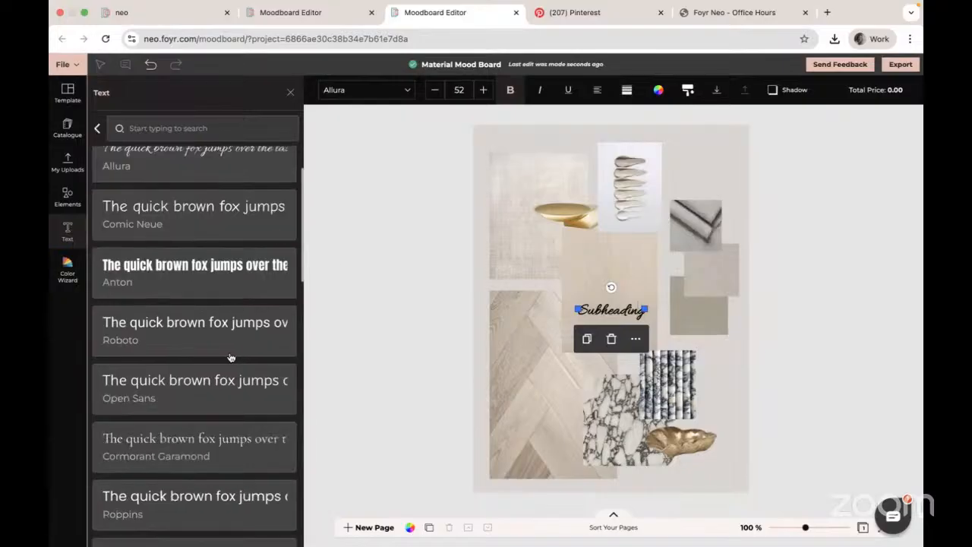
scroll(223, 385, down, 2)
scroll(223, 385, down, 7)
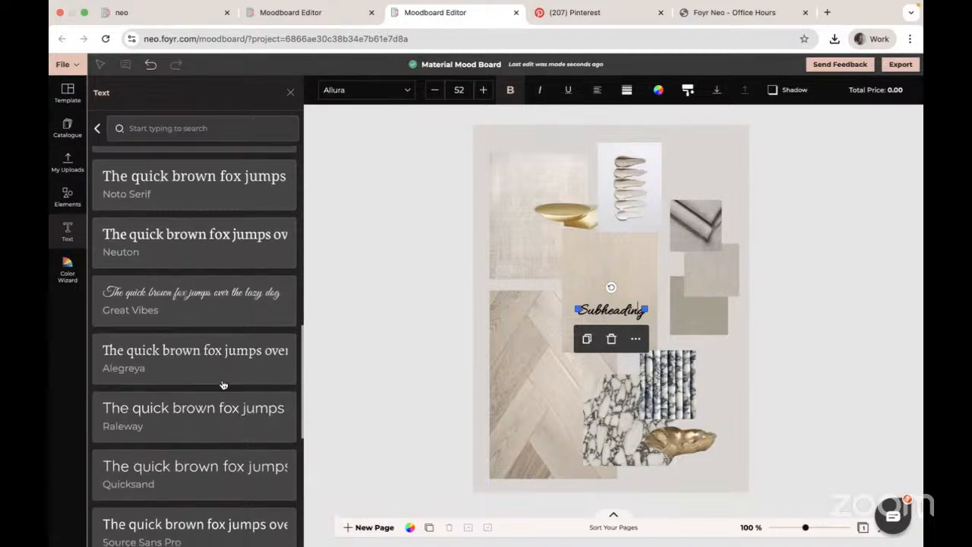
scroll(223, 385, up, 5)
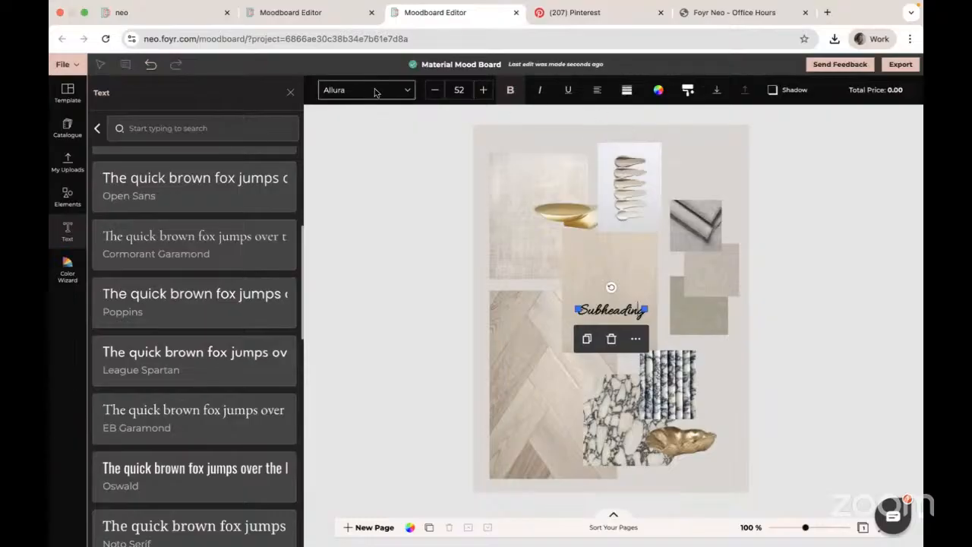
- Set the subheading's font size to 56 and change its text alignment
click(435, 91)
click(435, 90)
click(435, 90)
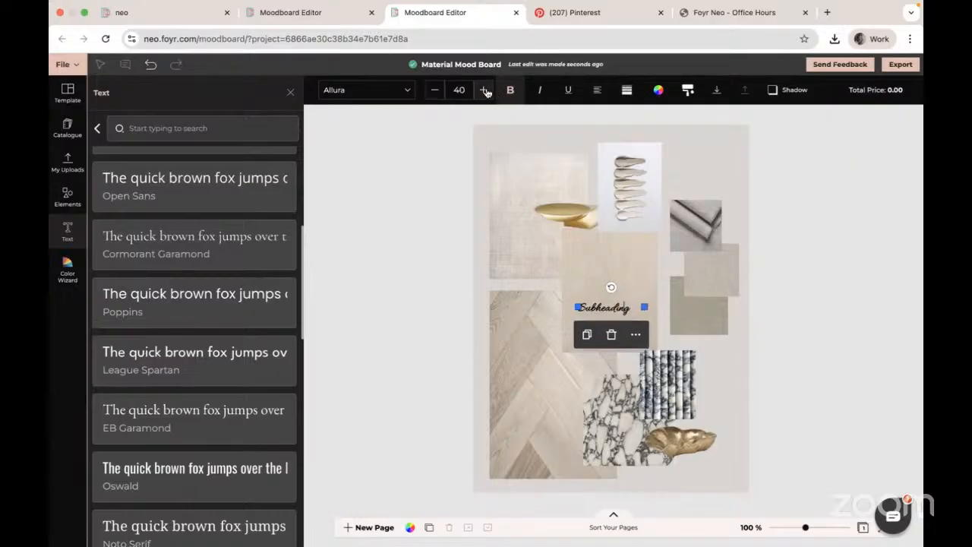
click(485, 91)
click(484, 90)
click(484, 90)
click(484, 90)
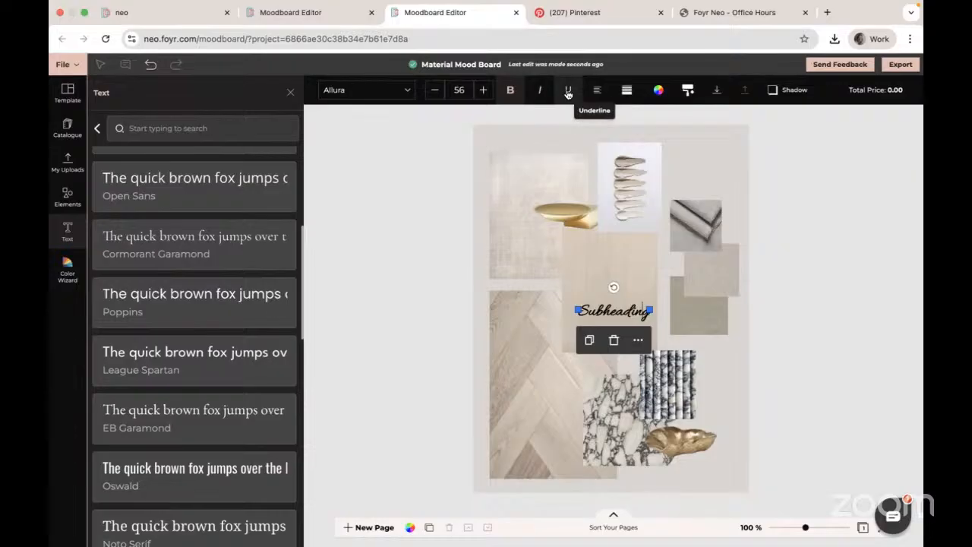
click(597, 91)
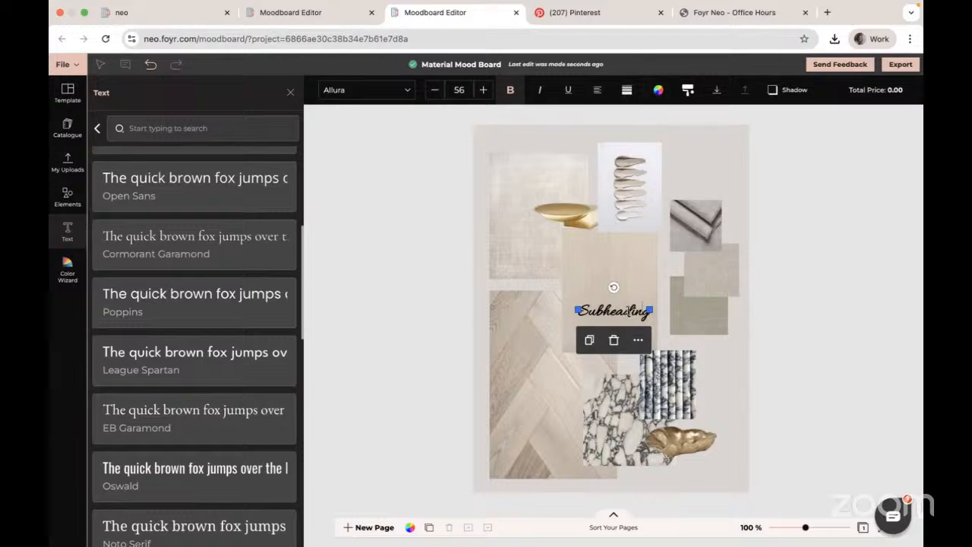
- Widen the subheading and move it up over the linen texture, then delete it
mouse_move(613, 286)
mouse_down()
mouse_move(575, 284)
mouse_move(562, 306)
mouse_move(574, 317)
mouse_move(570, 293)
mouse_move(608, 276)
mouse_up()
drag(575, 310, 522, 311)
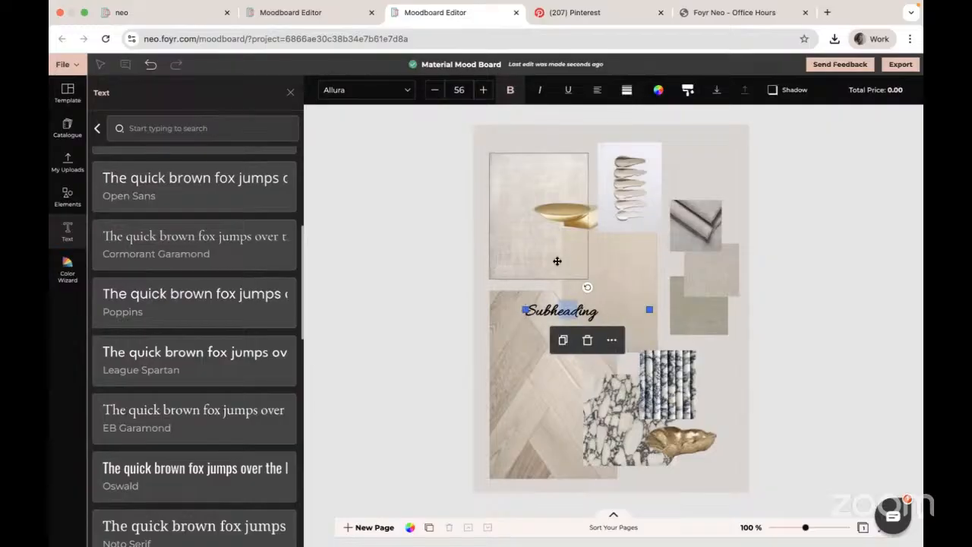
click(633, 277)
drag(553, 308, 533, 278)
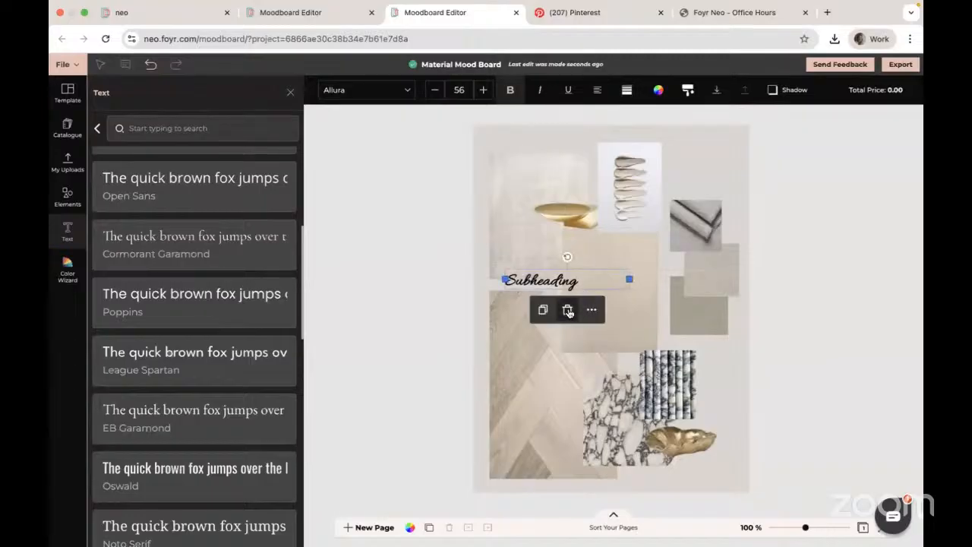
click(568, 308)
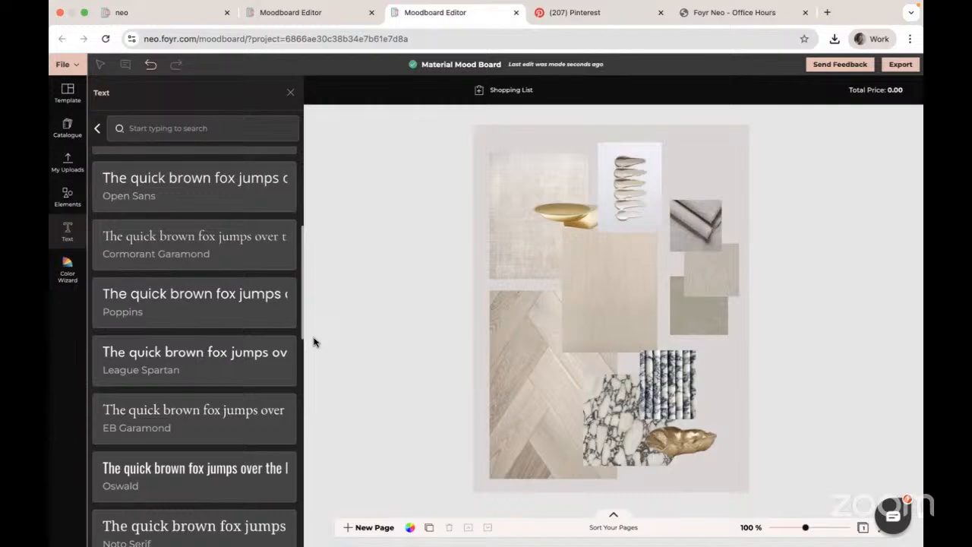
- Switch from the moodboard dashboard to the Neo dashboard and back again
click(141, 16)
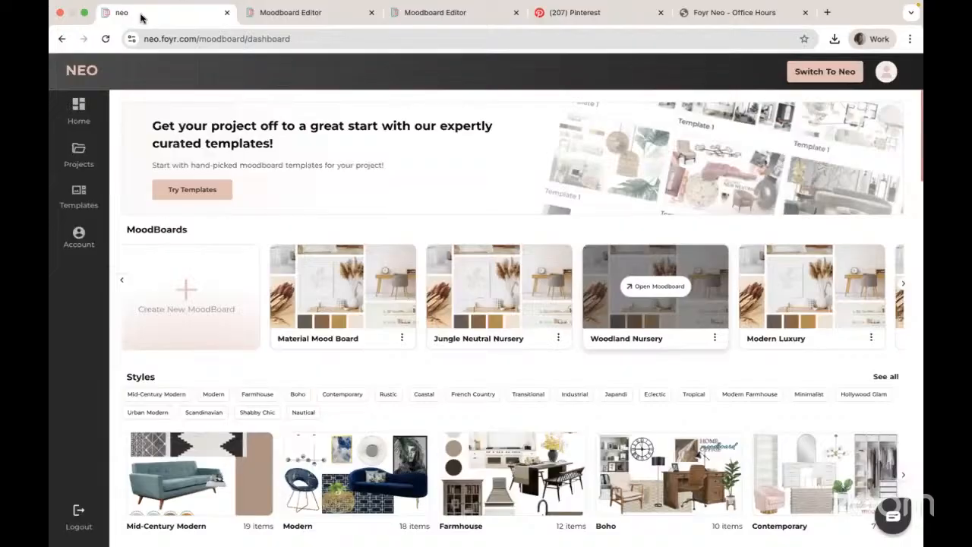
click(821, 71)
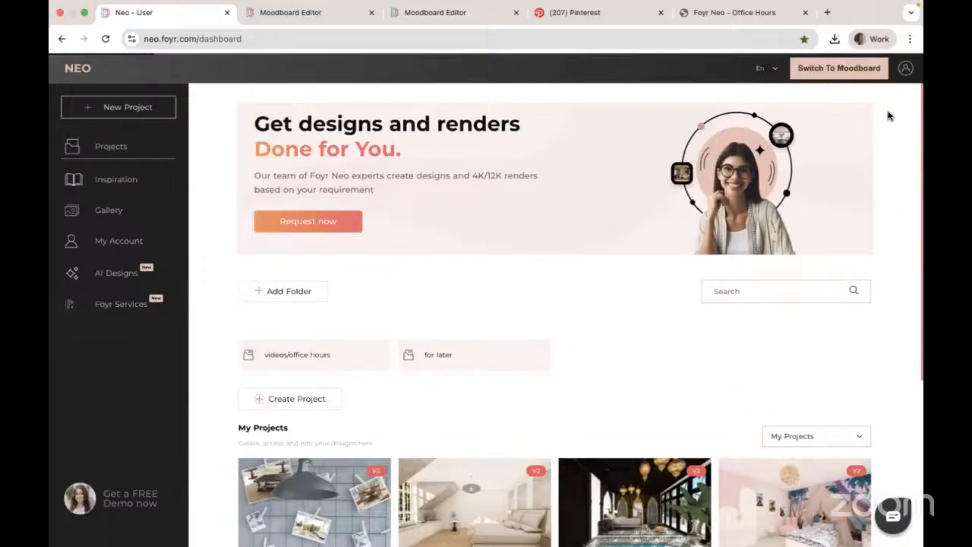
click(822, 70)
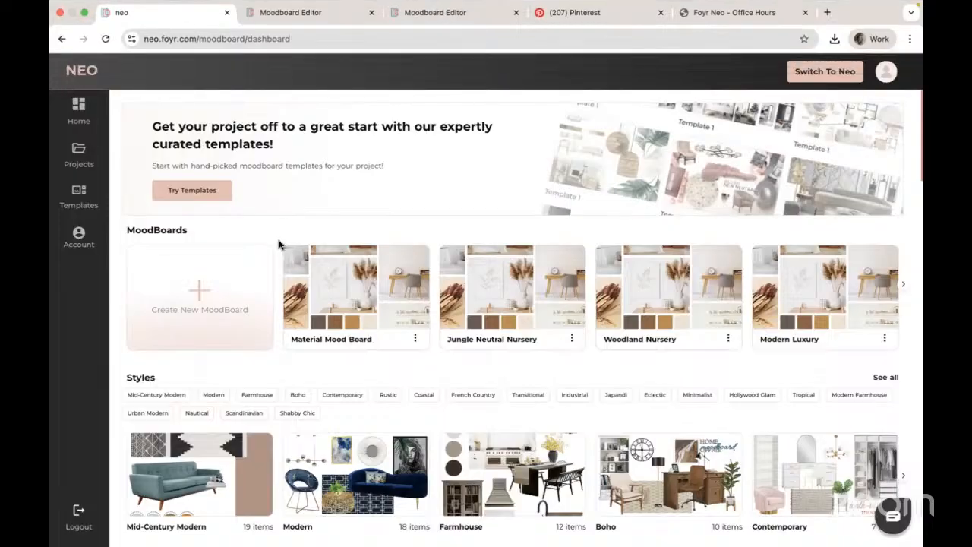
mouse_move(548, 257)
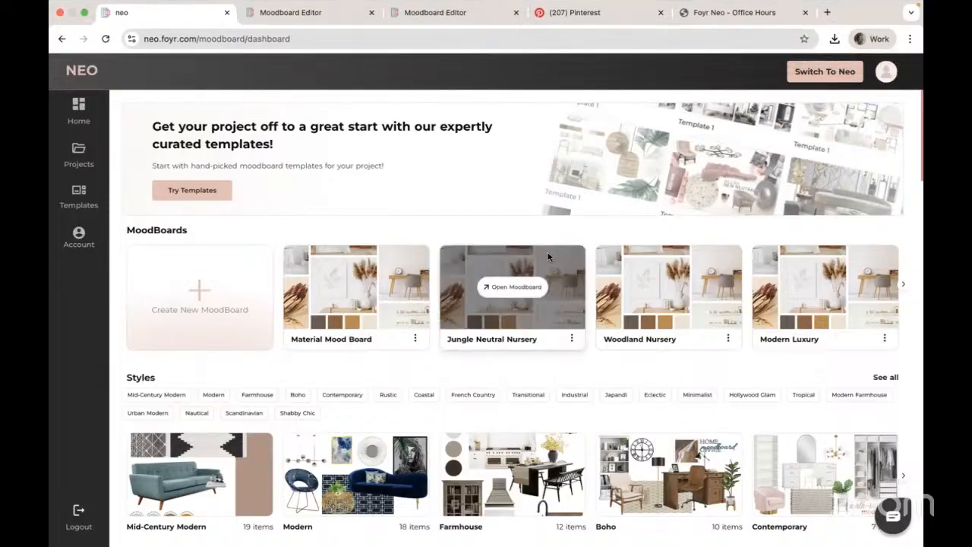